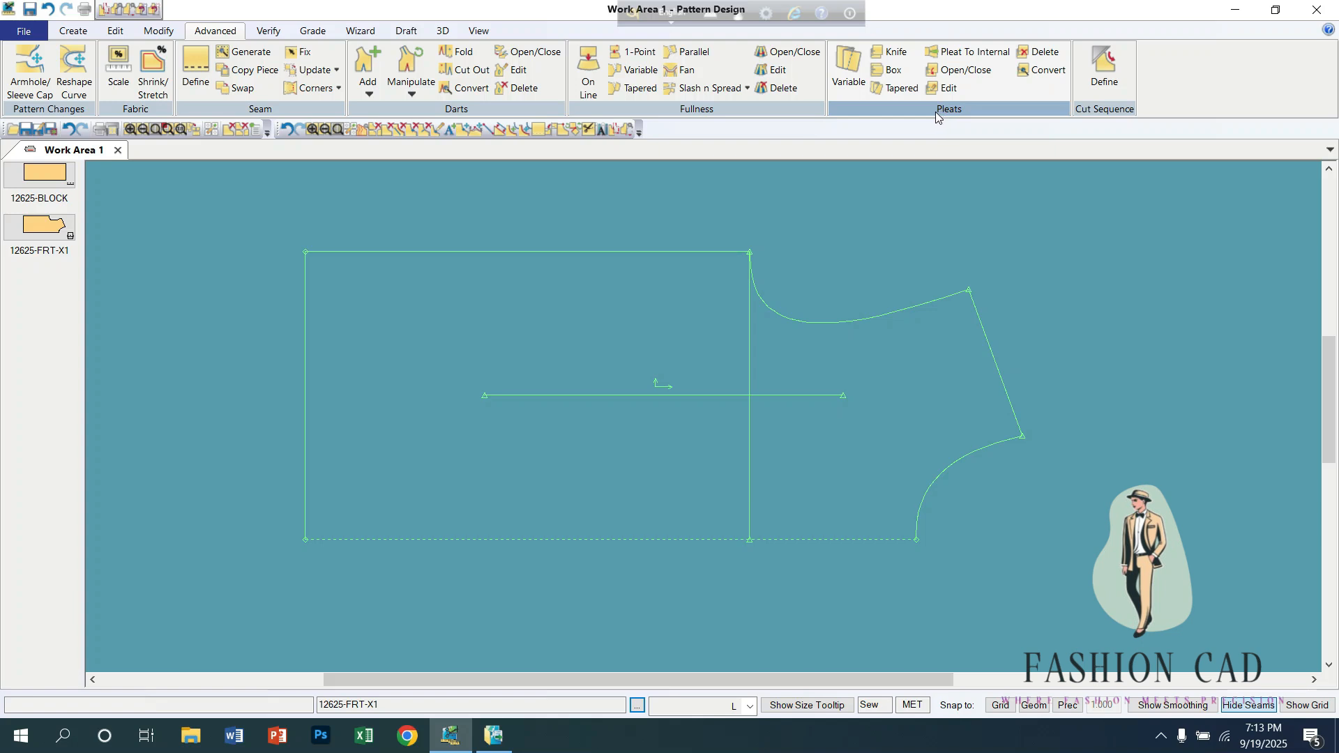
# Step: Start a variable pleat with a slash line from mid-shoulder to the hem on the front piece, selecting the piece side
pyautogui.click(848, 66)
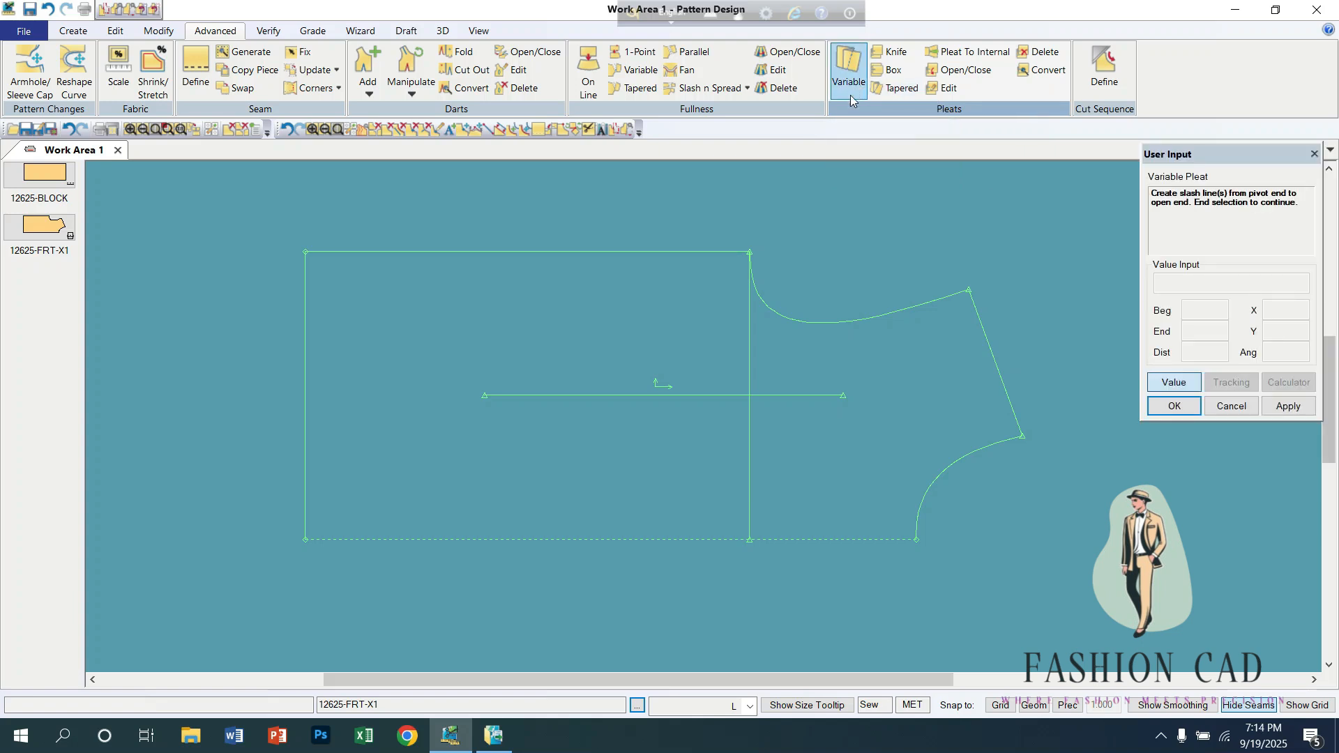
pyautogui.click(998, 375)
pyautogui.click(307, 429)
pyautogui.rightClick(377, 335)
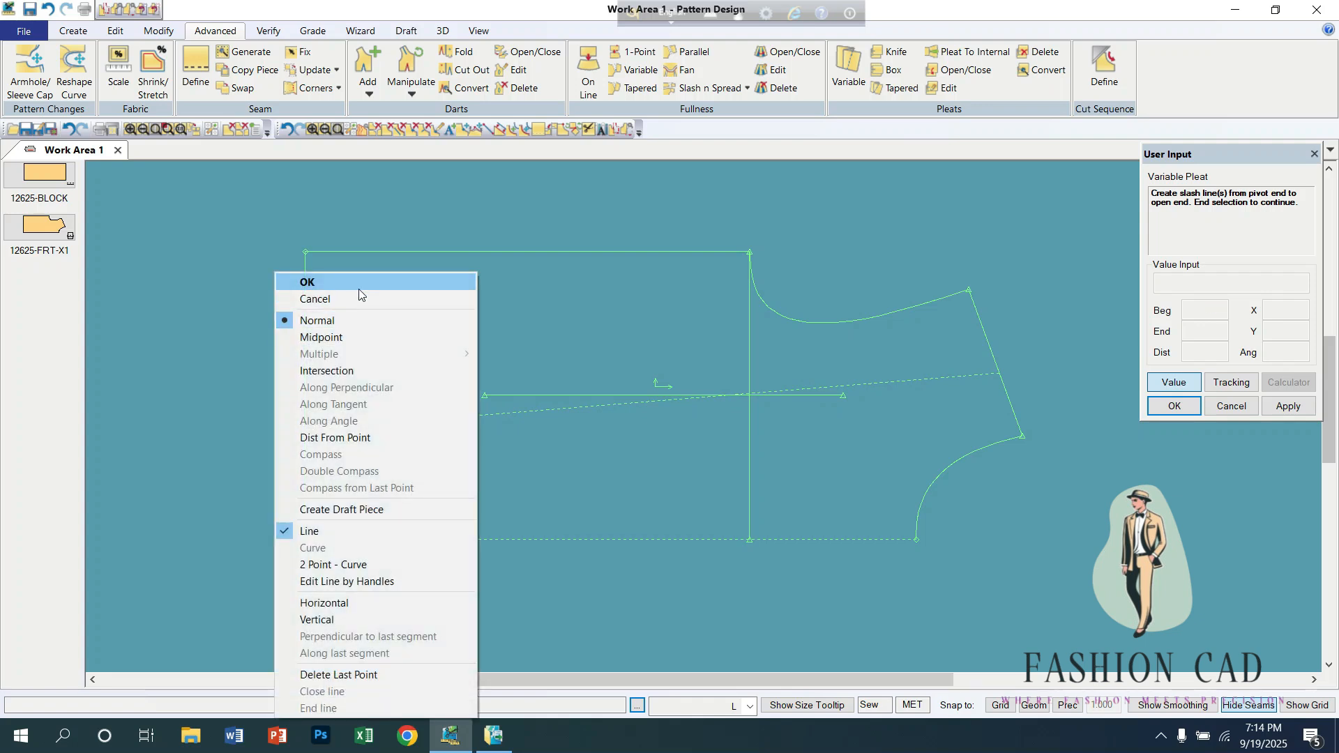
pyautogui.click(360, 293)
pyautogui.click(305, 368)
pyautogui.rightClick(395, 337)
pyautogui.click(395, 337)
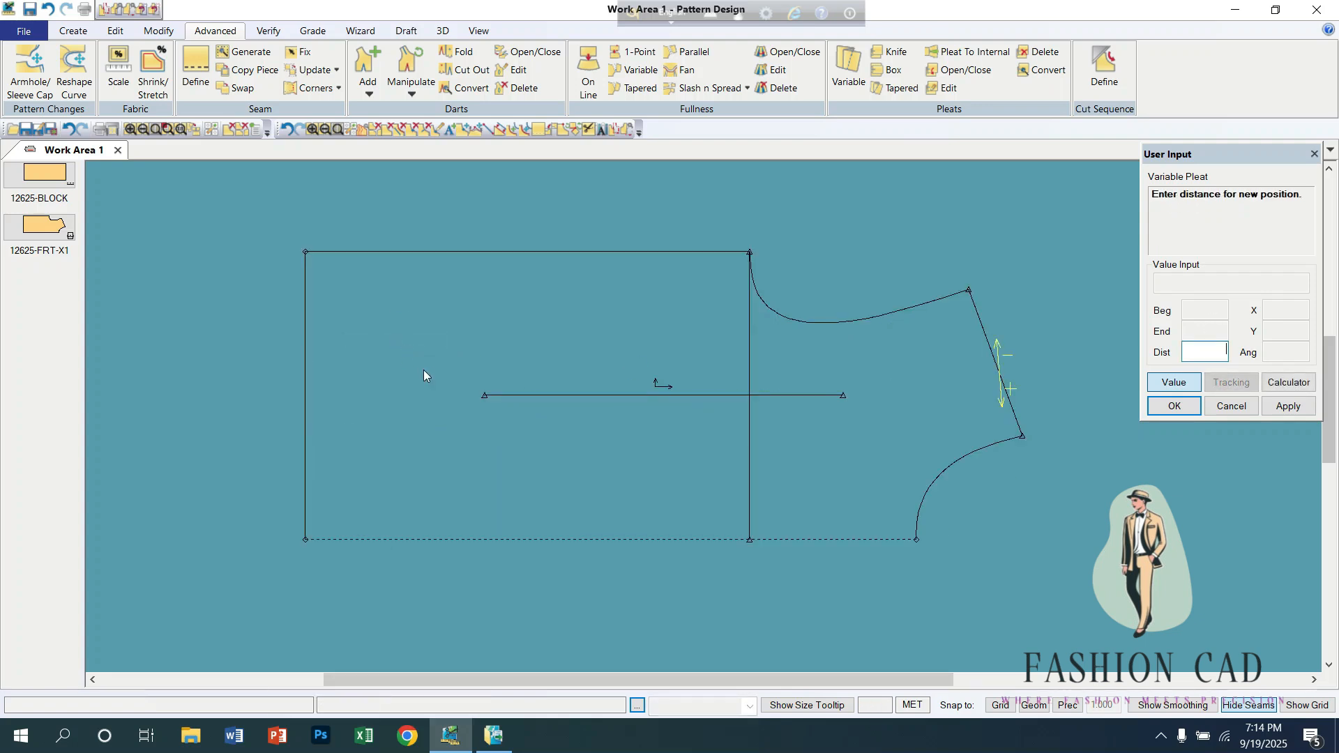
# Step: Open the variable pleat by 3 at the shoulder and 2 at the hem, and make it a Knife Pleat
pyautogui.write('3')
pyautogui.press('Return')
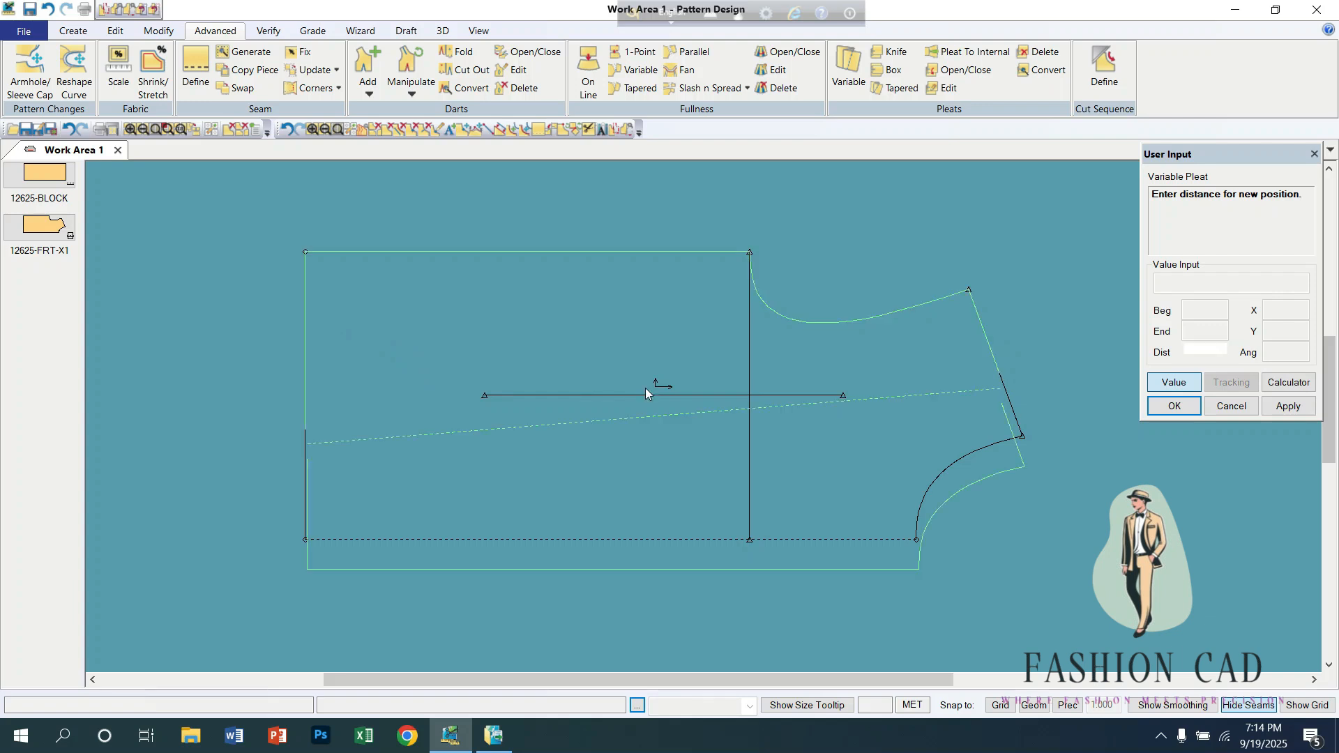
pyautogui.write('2')
pyautogui.press('Return')
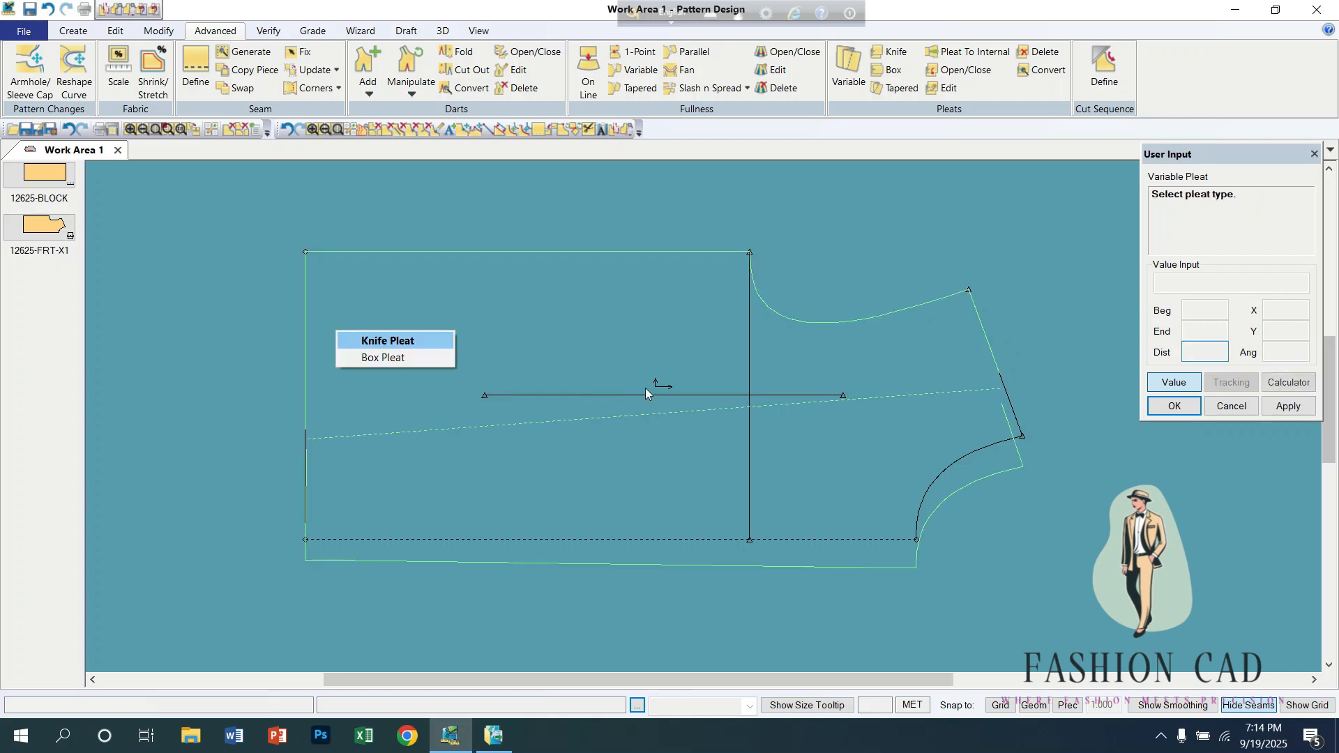
pyautogui.click(412, 342)
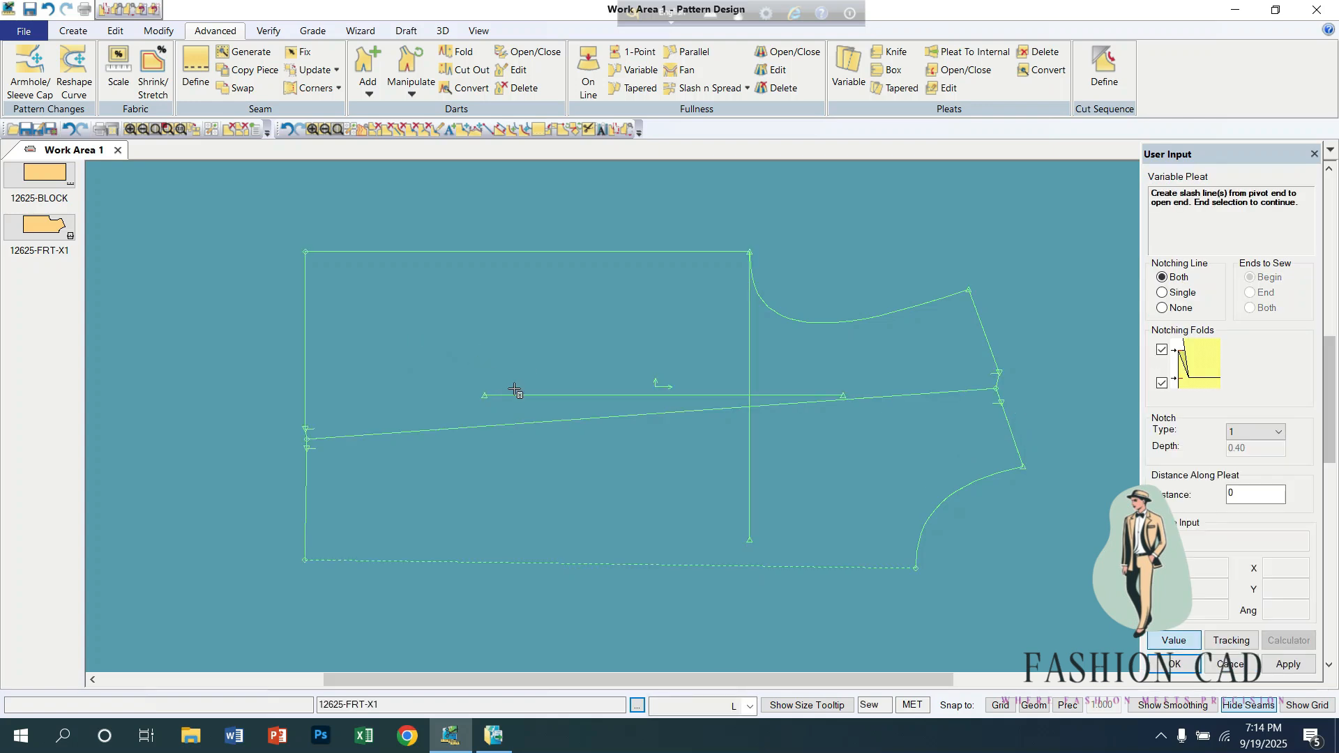
pyautogui.scroll(2, 514, 390)
pyautogui.rightClick(525, 325)
pyautogui.click(525, 321)
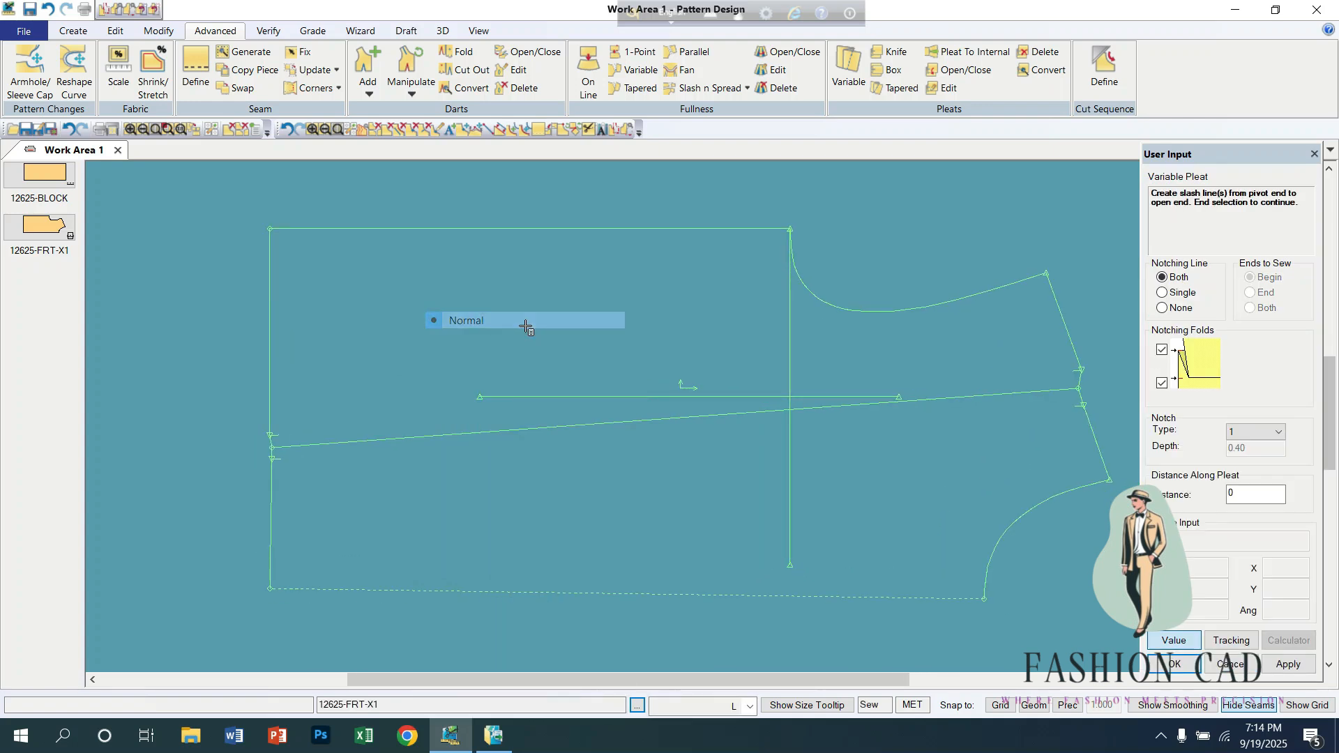
pyautogui.rightClick(506, 303)
pyautogui.click(503, 279)
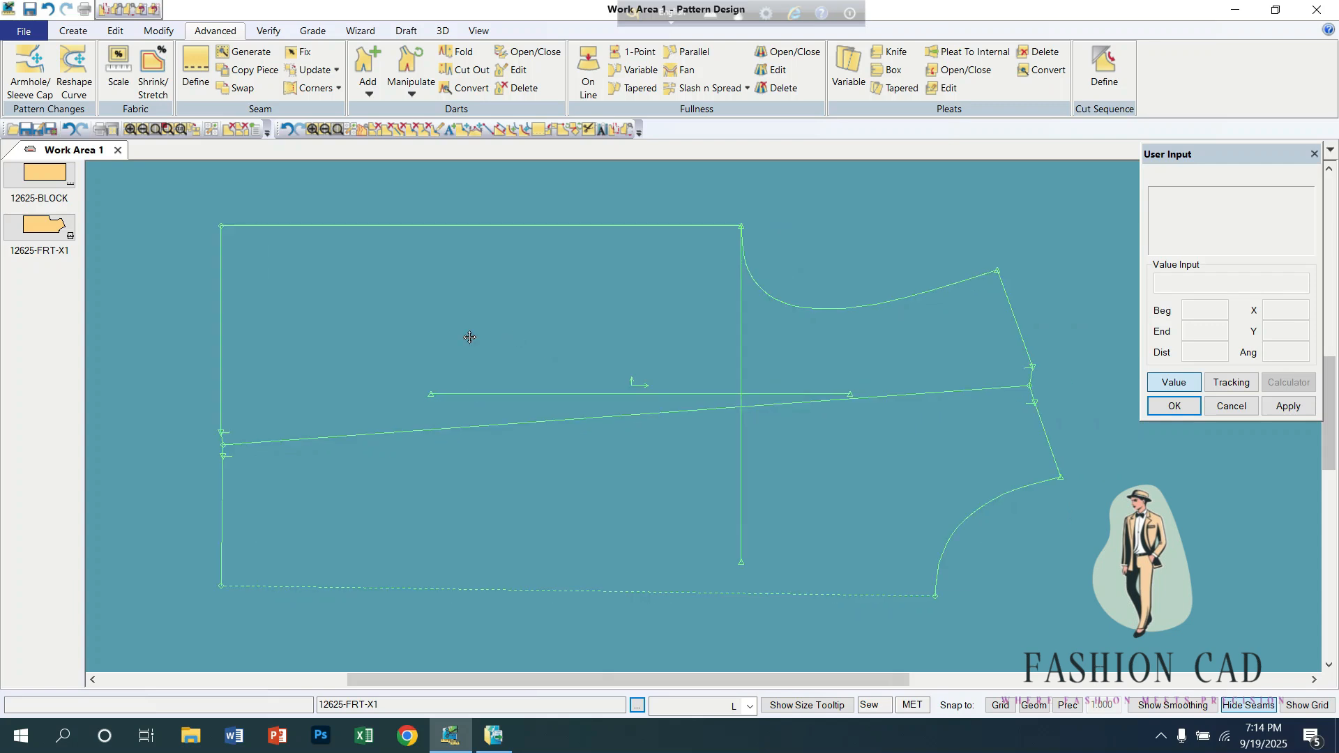
# Step: Undo the variable pleat on the front piece
pyautogui.moveTo(469, 337); pyautogui.dragTo(559, 351, button='middle')
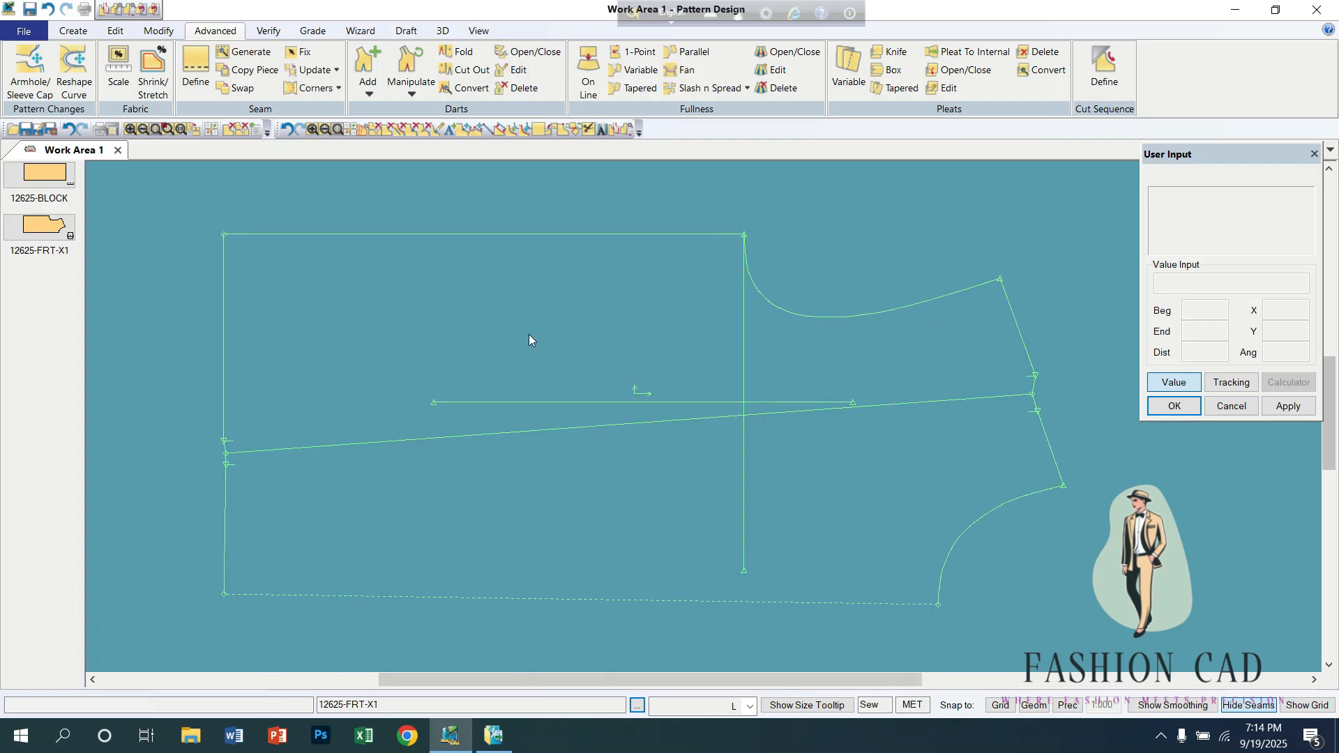
pyautogui.hotkey('ctrl', 'z')
pyautogui.hotkey('ctrl', 'z')
pyautogui.hotkey('ctrl', 'z')
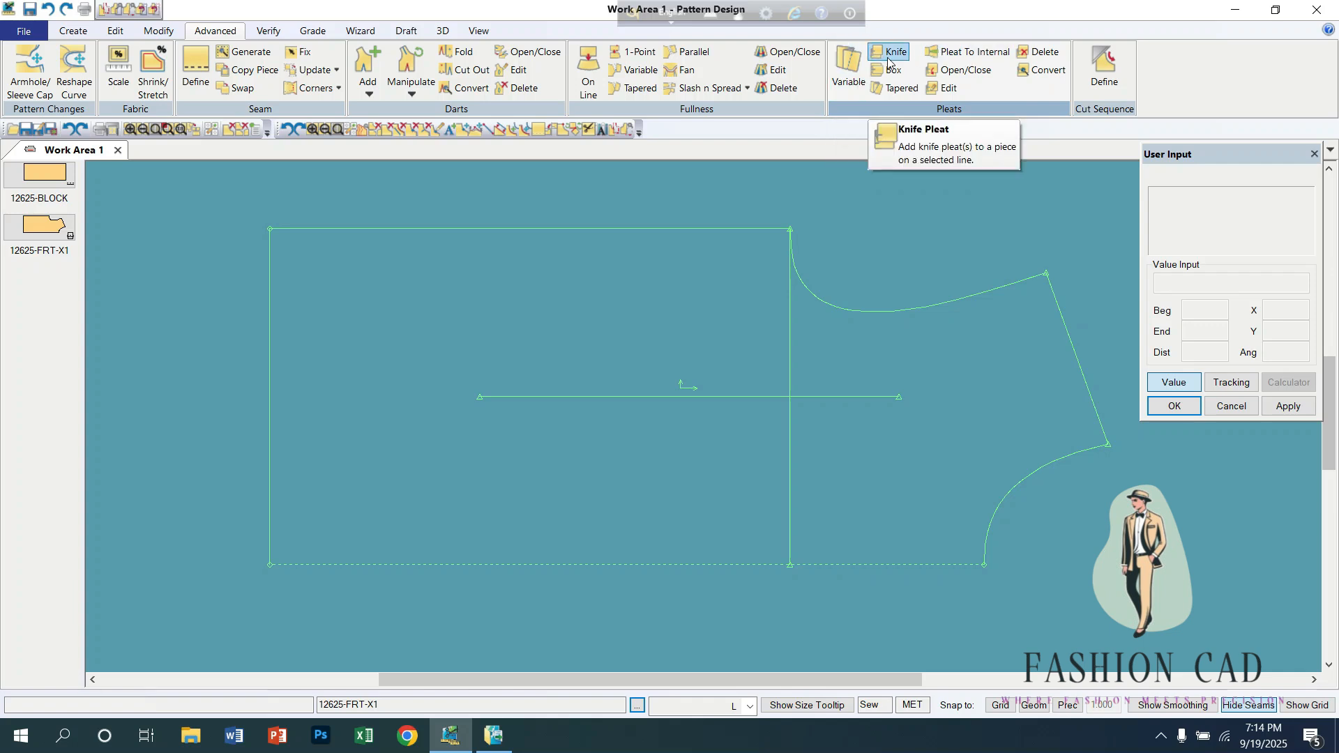
pyautogui.click(80, 33)
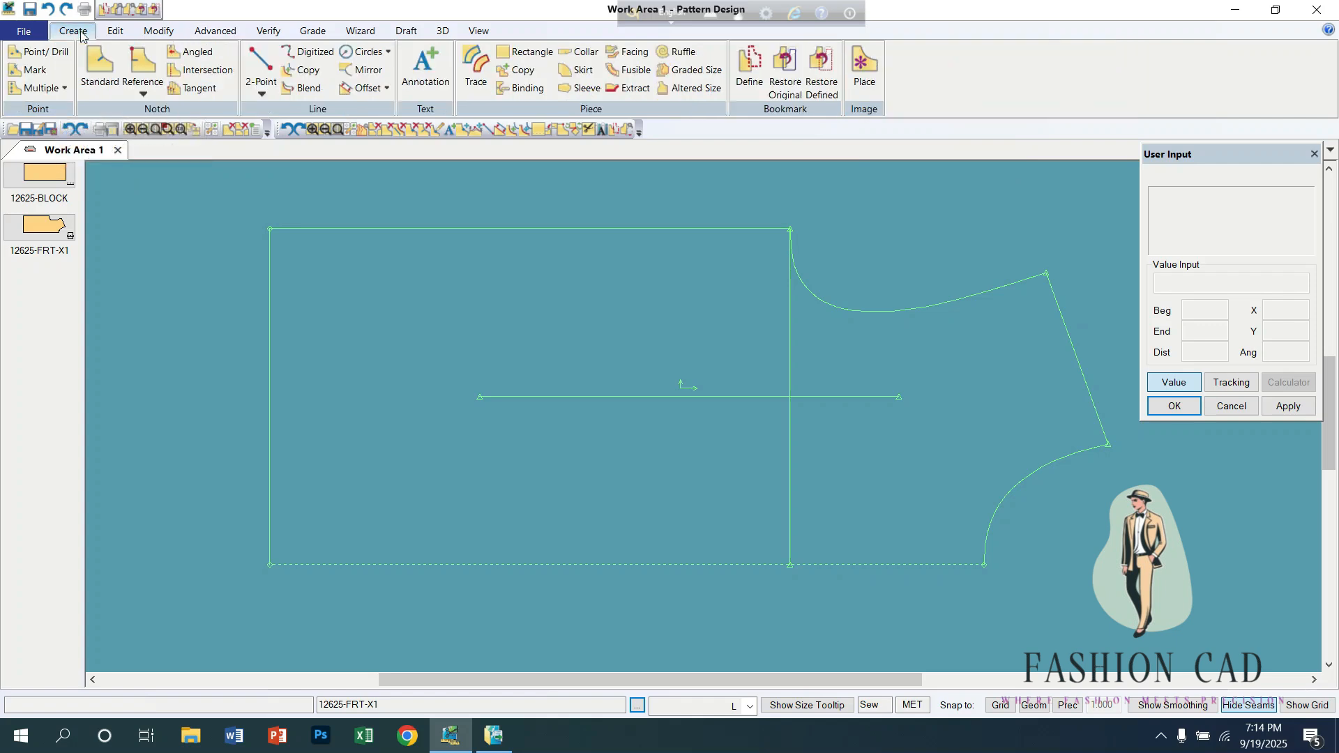
pyautogui.click(260, 61)
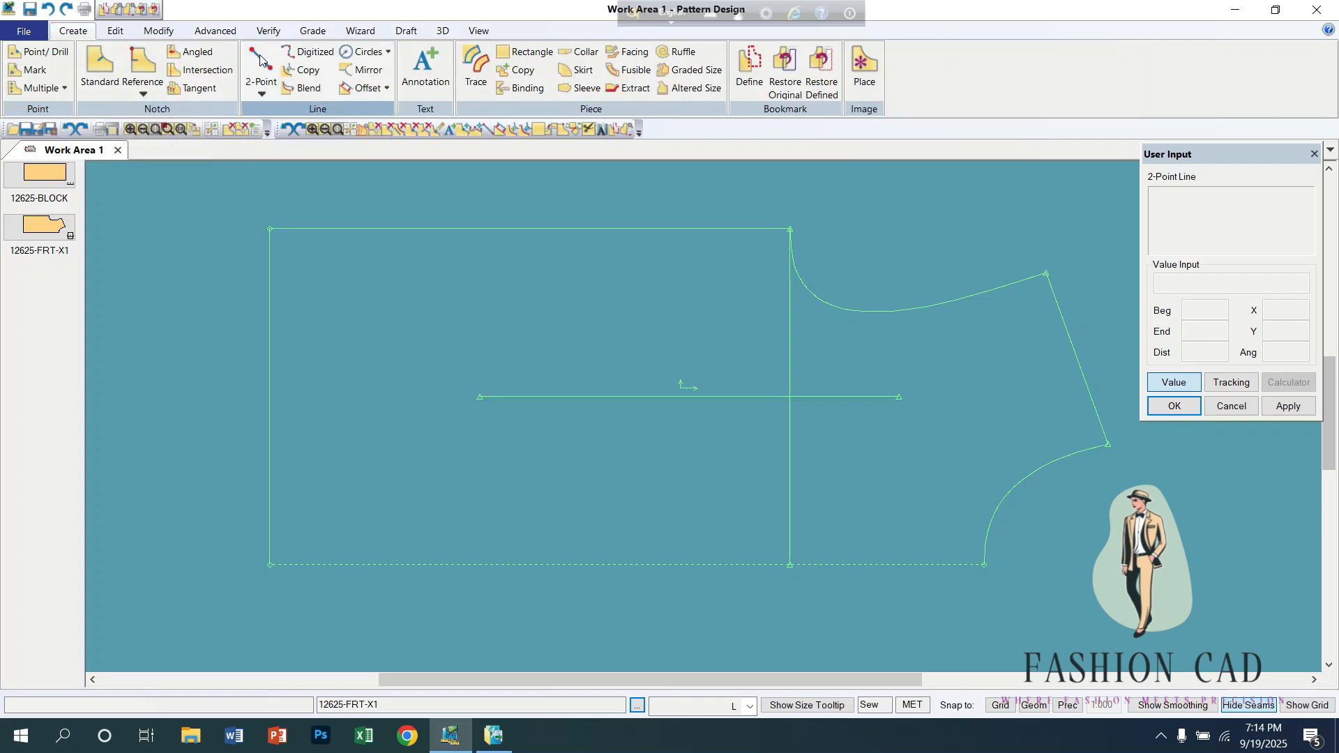
pyautogui.click(270, 438)
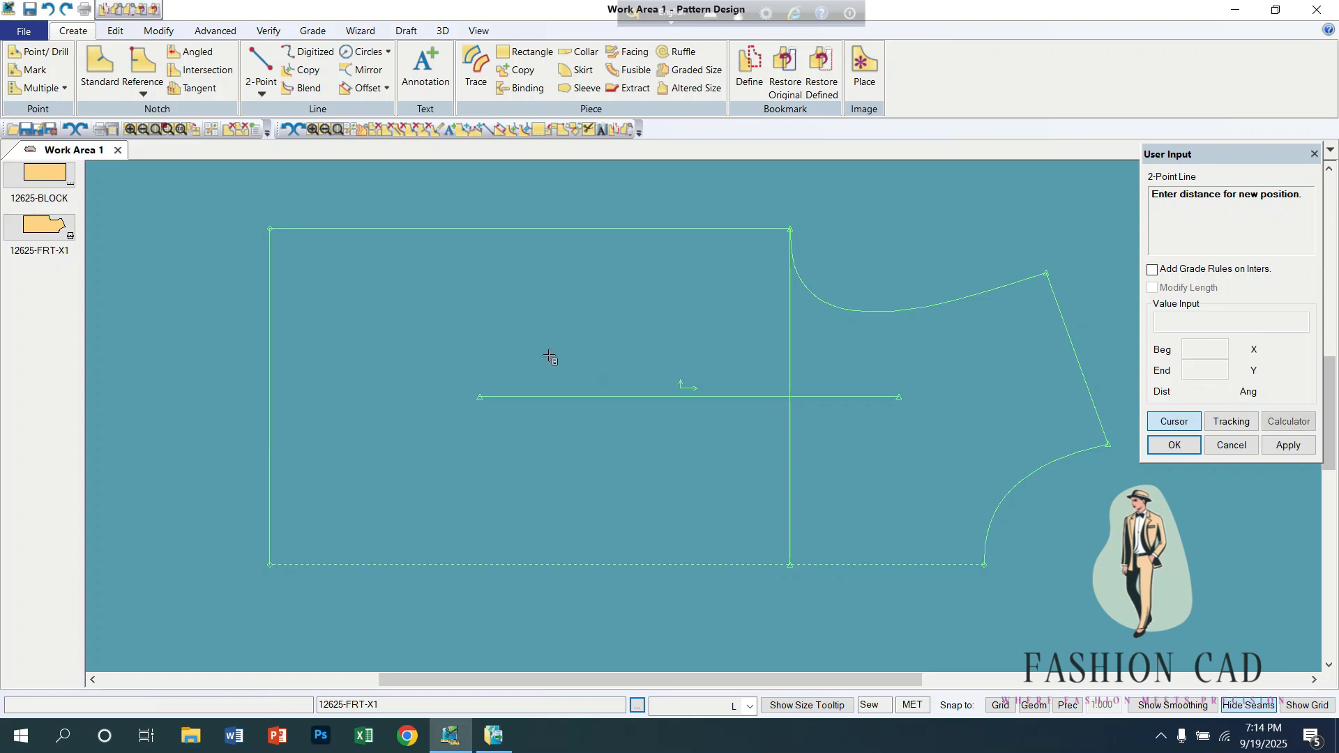
pyautogui.rightClick(432, 310)
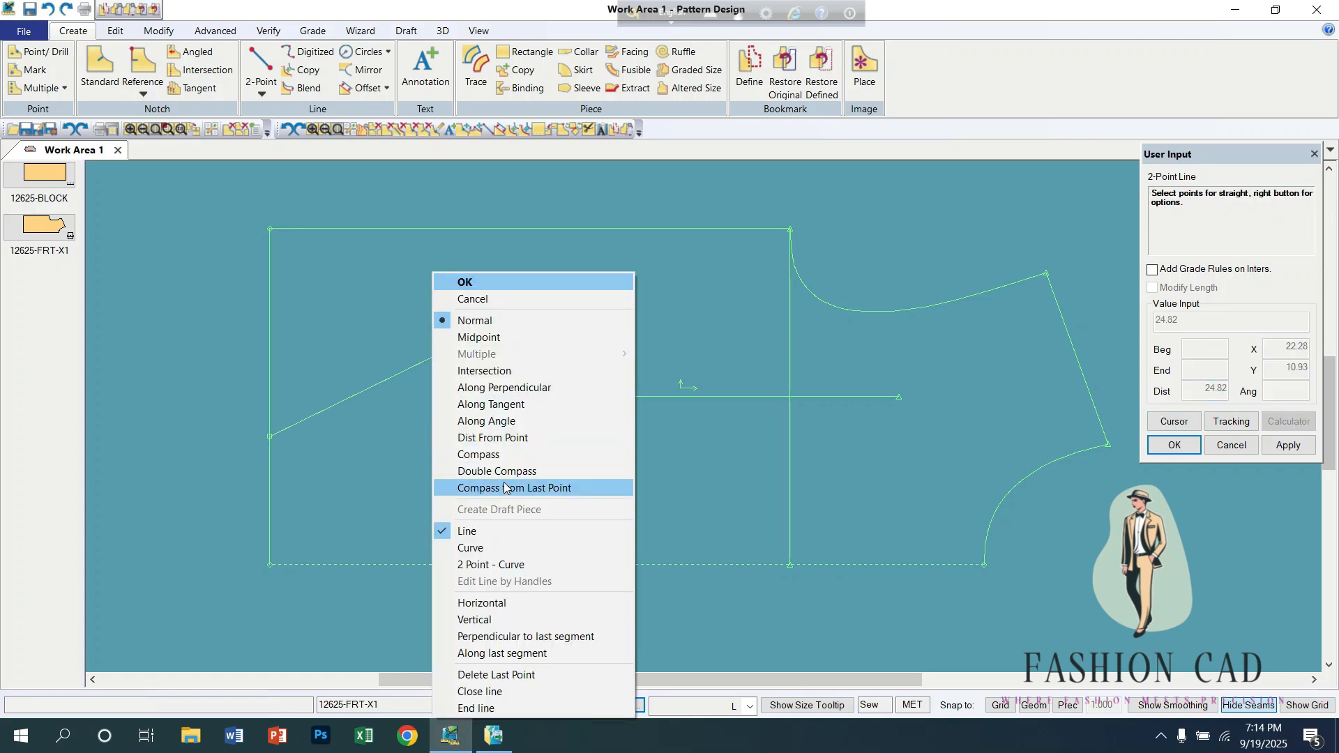
pyautogui.click(489, 601)
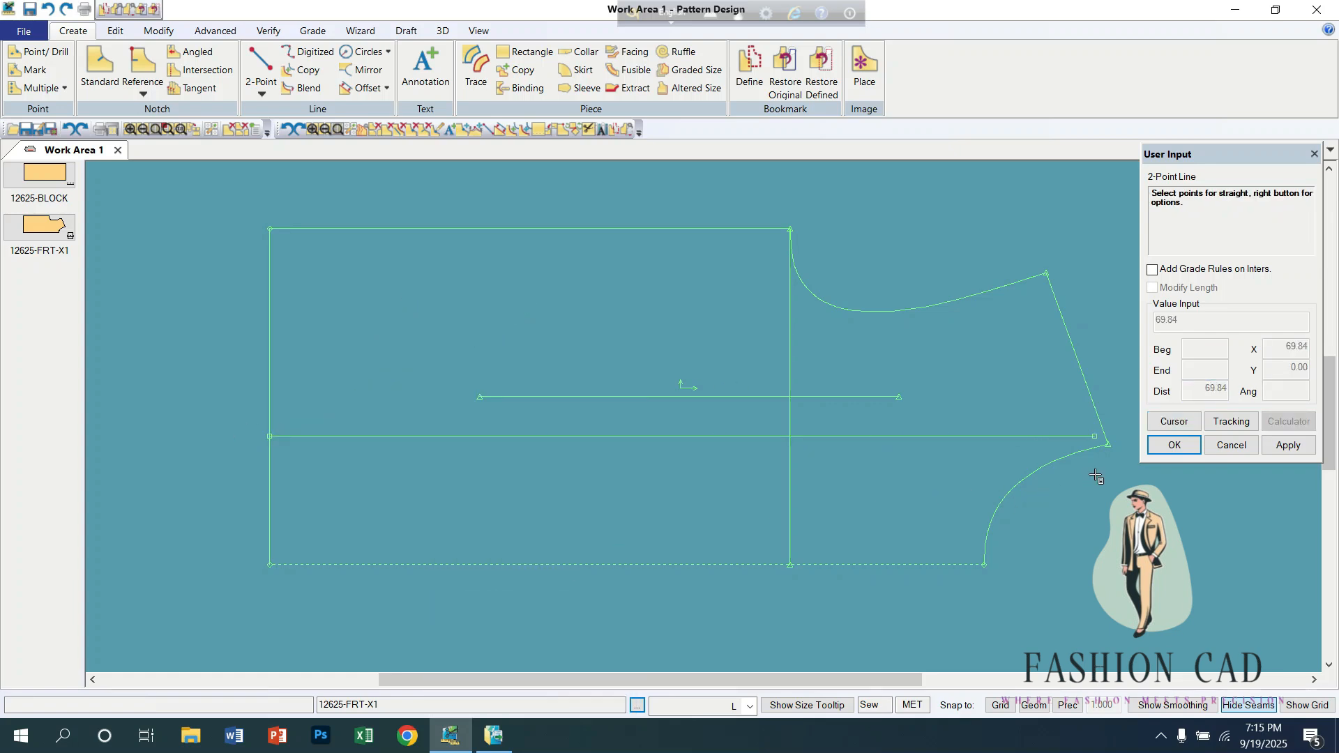
pyautogui.press('Escape')
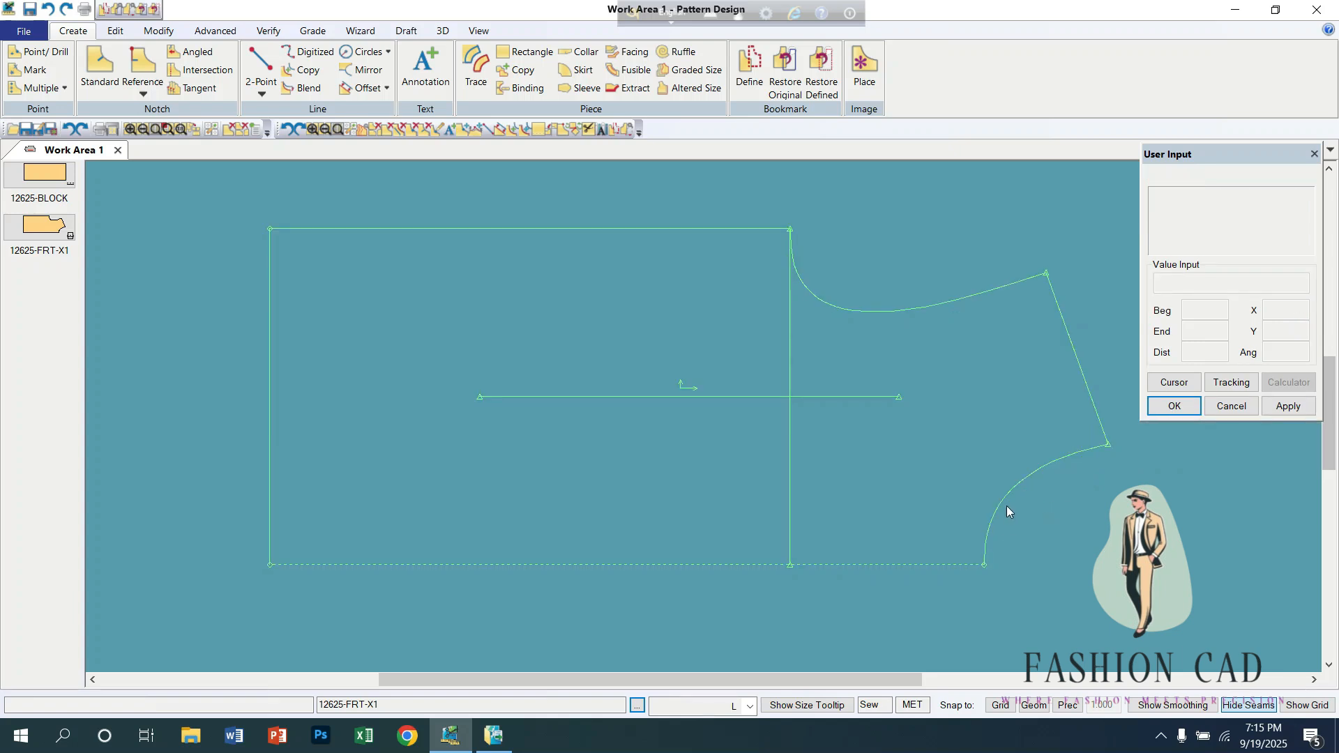
# Step: Draw a horizontal 2-point line about 62 cm long from the neckline curve to the hem, parallel to the centre front
pyautogui.click(261, 66)
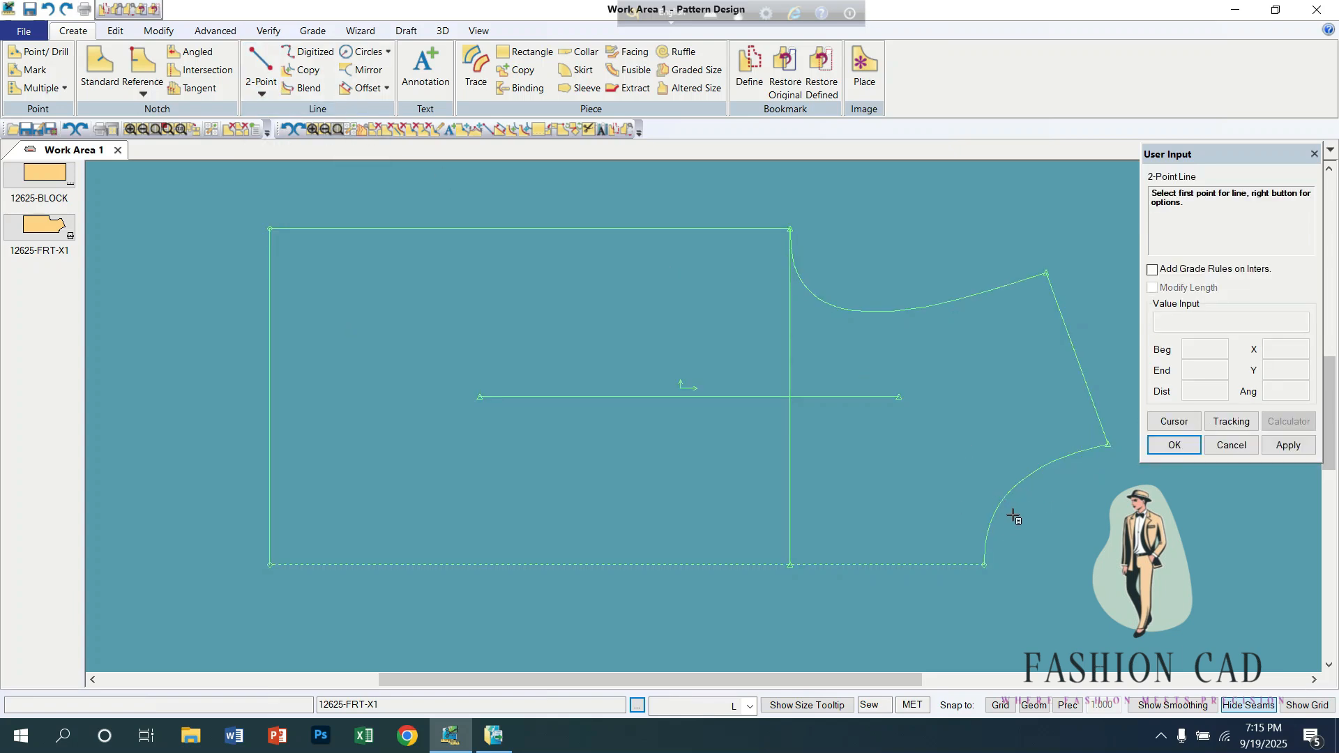
pyautogui.click(993, 507)
pyautogui.rightClick(628, 477)
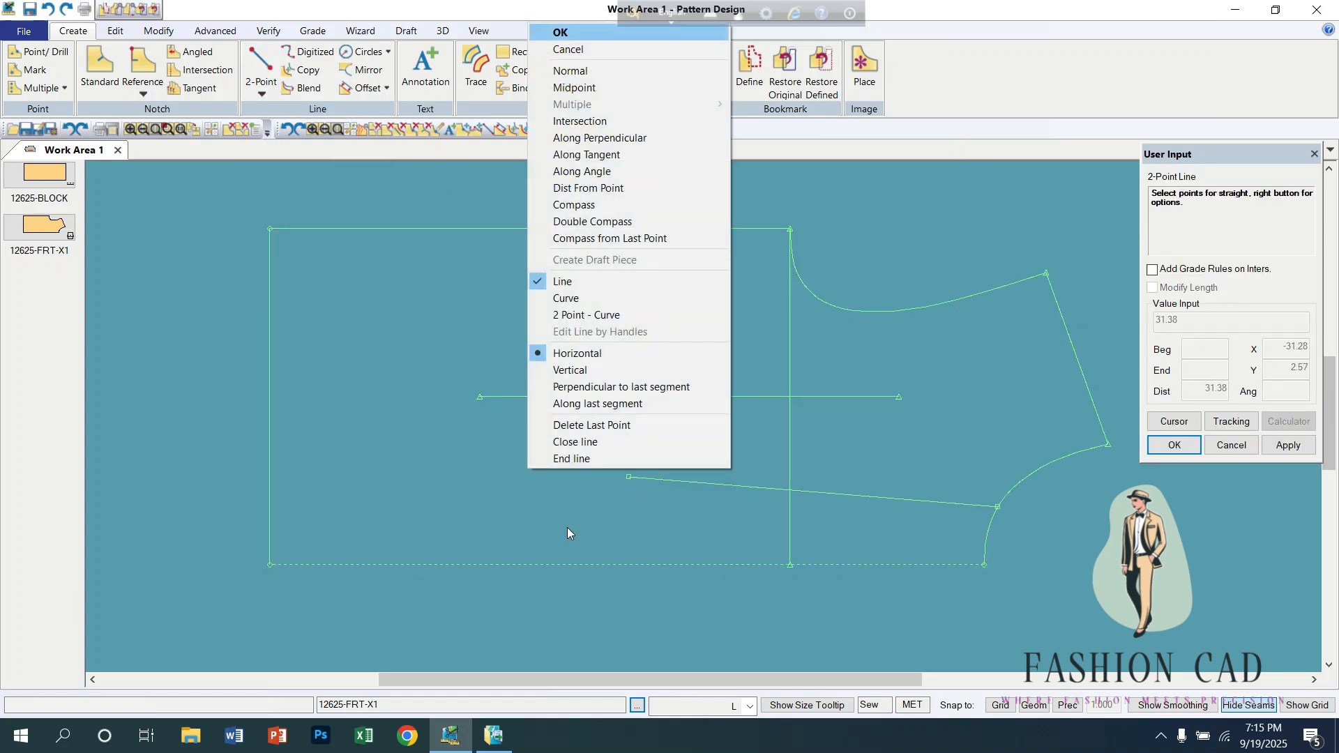
pyautogui.click(578, 353)
pyautogui.click(269, 489)
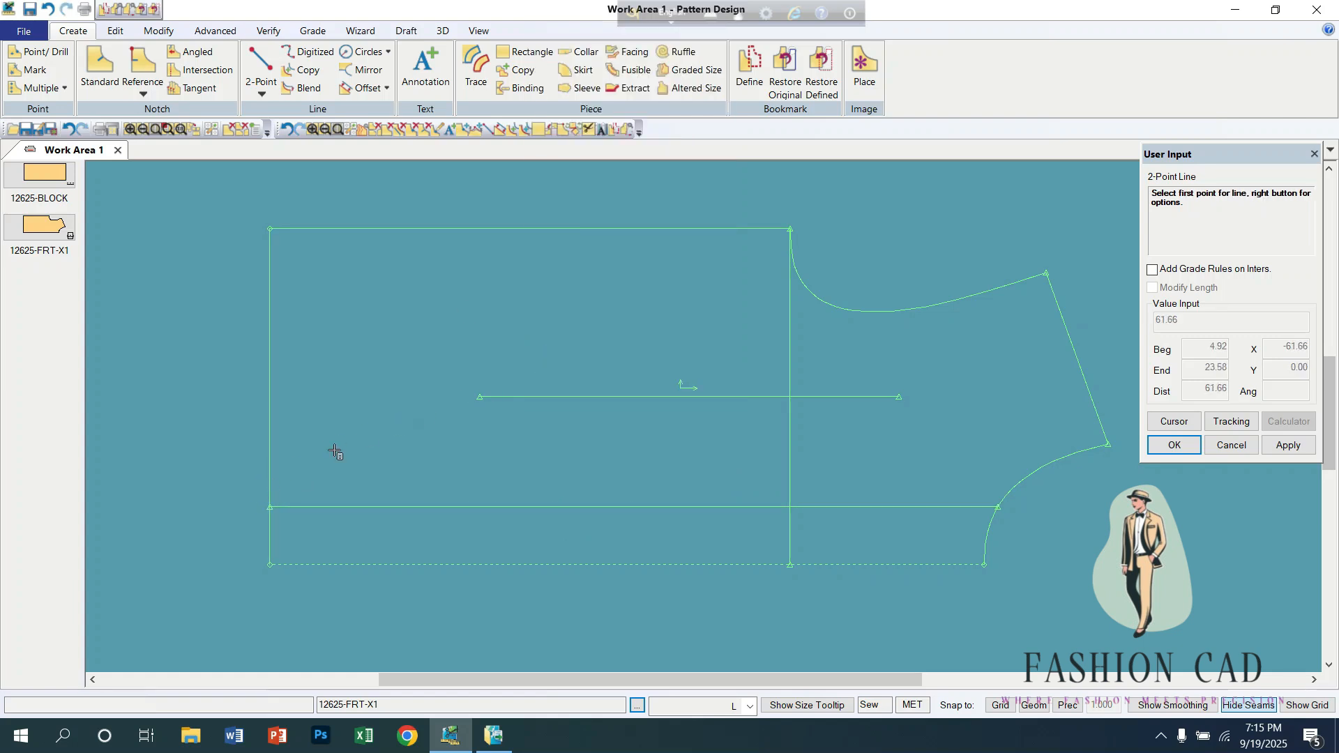
# Step: Add a knife pleat along the horizontal internal line, laying it toward the centre front fold
pyautogui.click(211, 30)
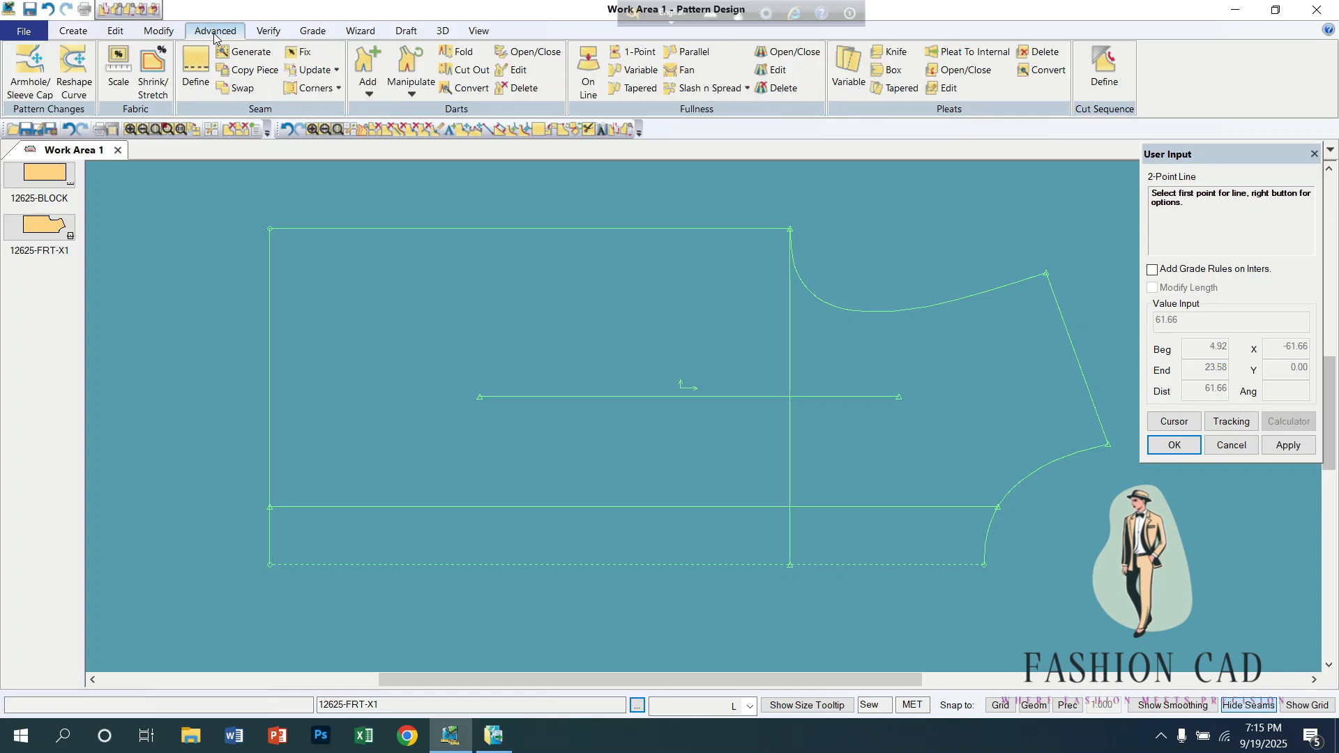
pyautogui.click(893, 56)
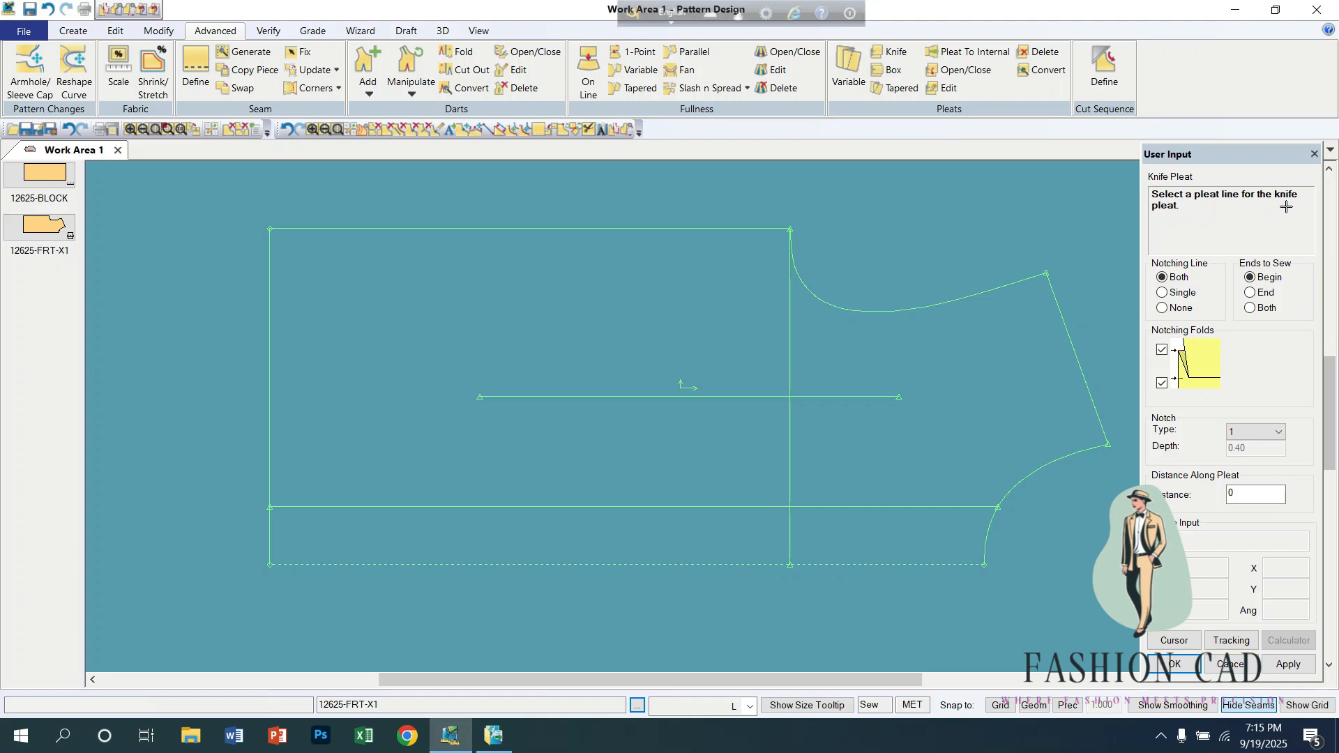
pyautogui.click(706, 507)
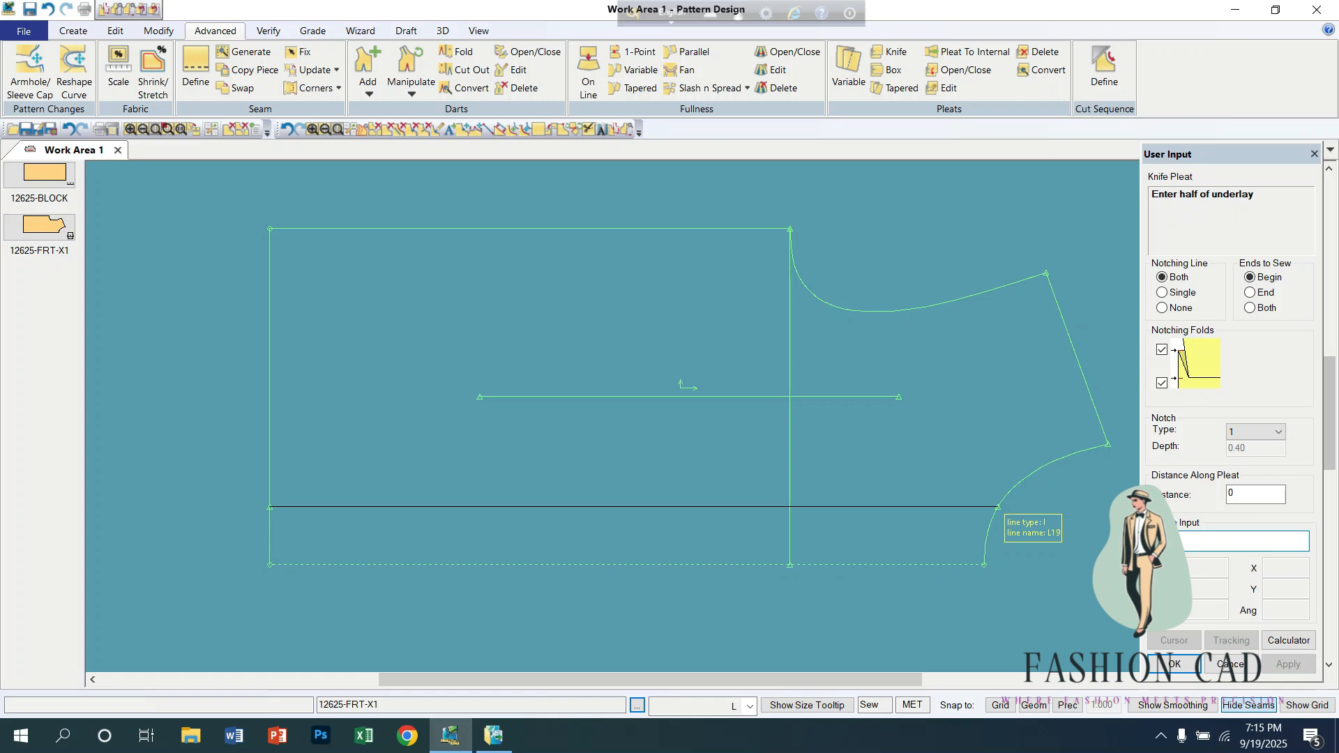
pyautogui.press('Return')
pyautogui.press('Return')
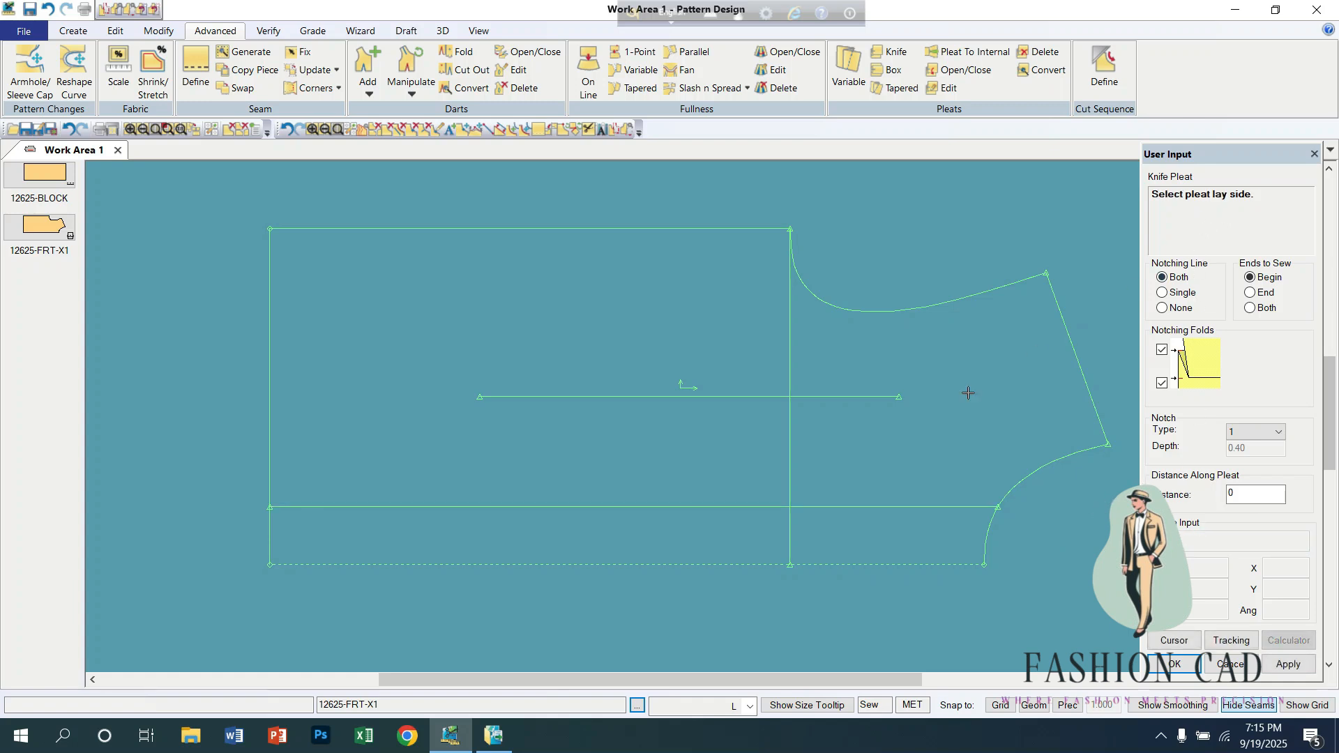
pyautogui.click(694, 536)
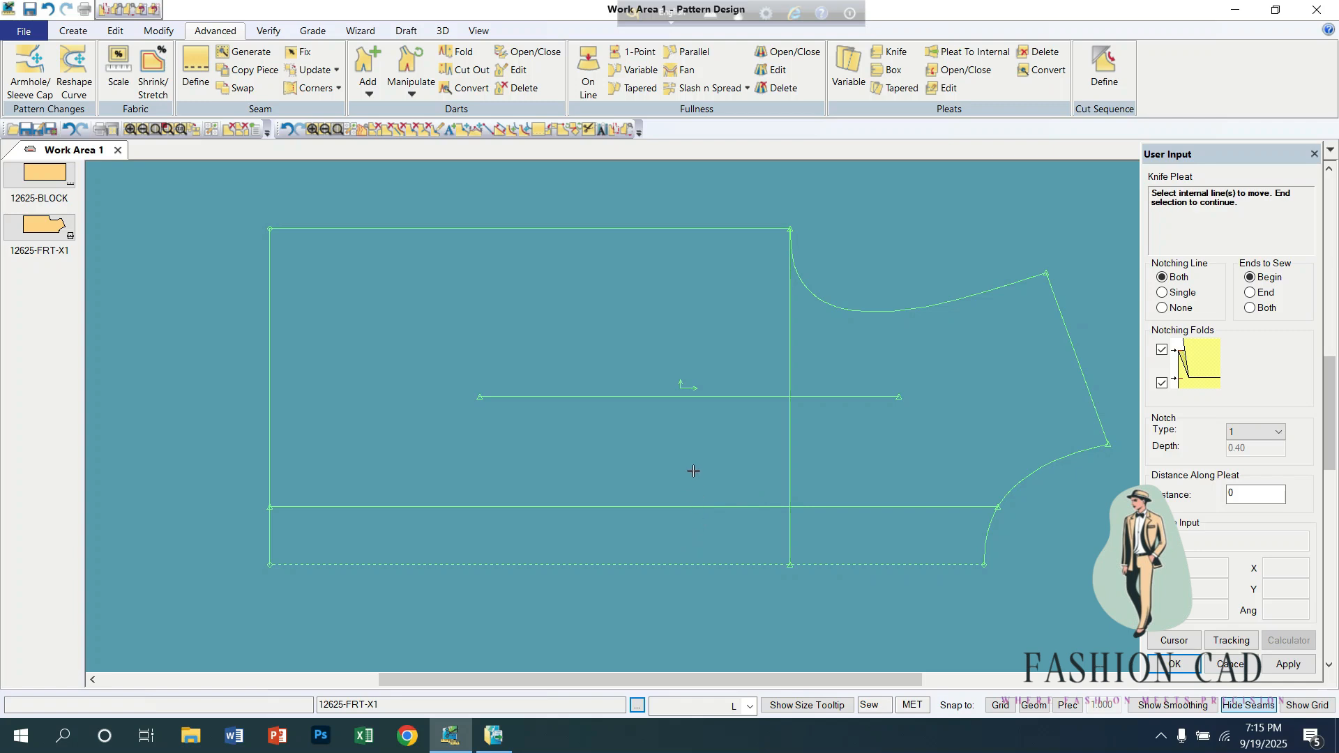
pyautogui.rightClick(683, 450)
pyautogui.click(683, 446)
pyautogui.scroll(1, 705, 456)
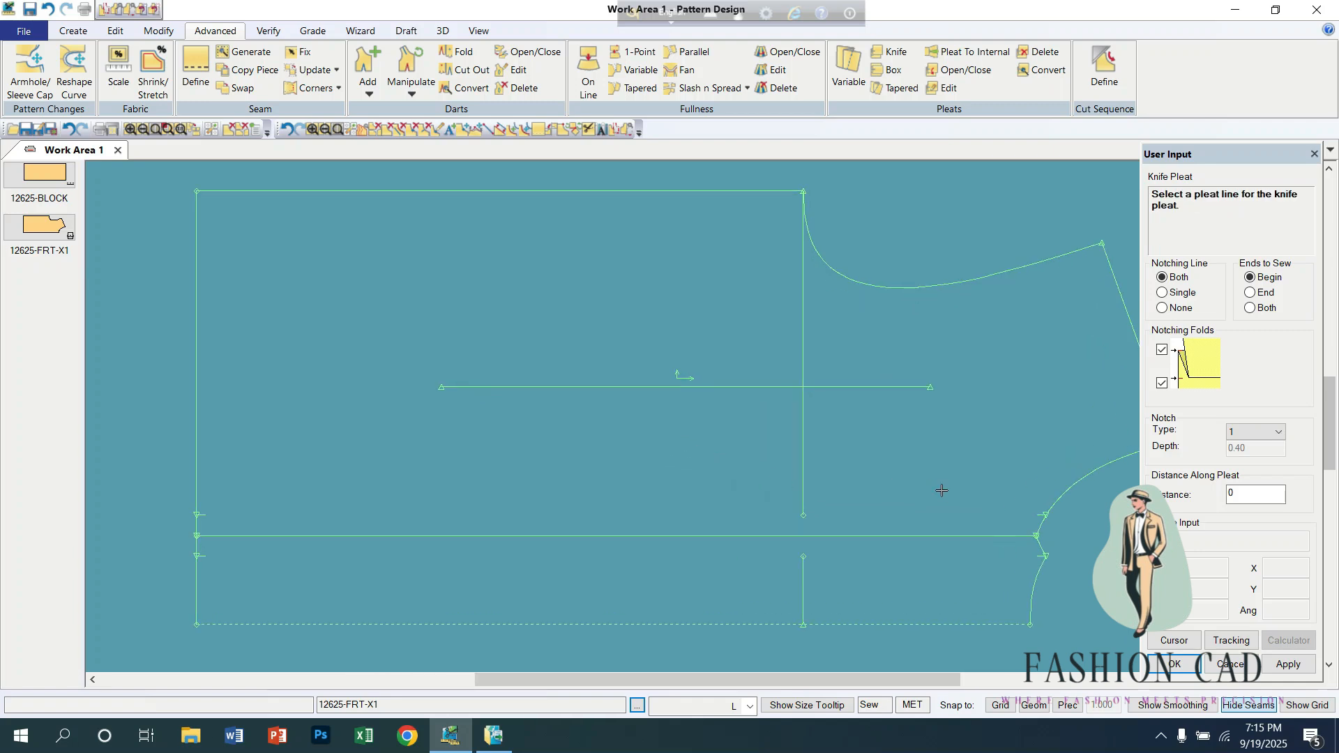
pyautogui.scroll(-2, 942, 490)
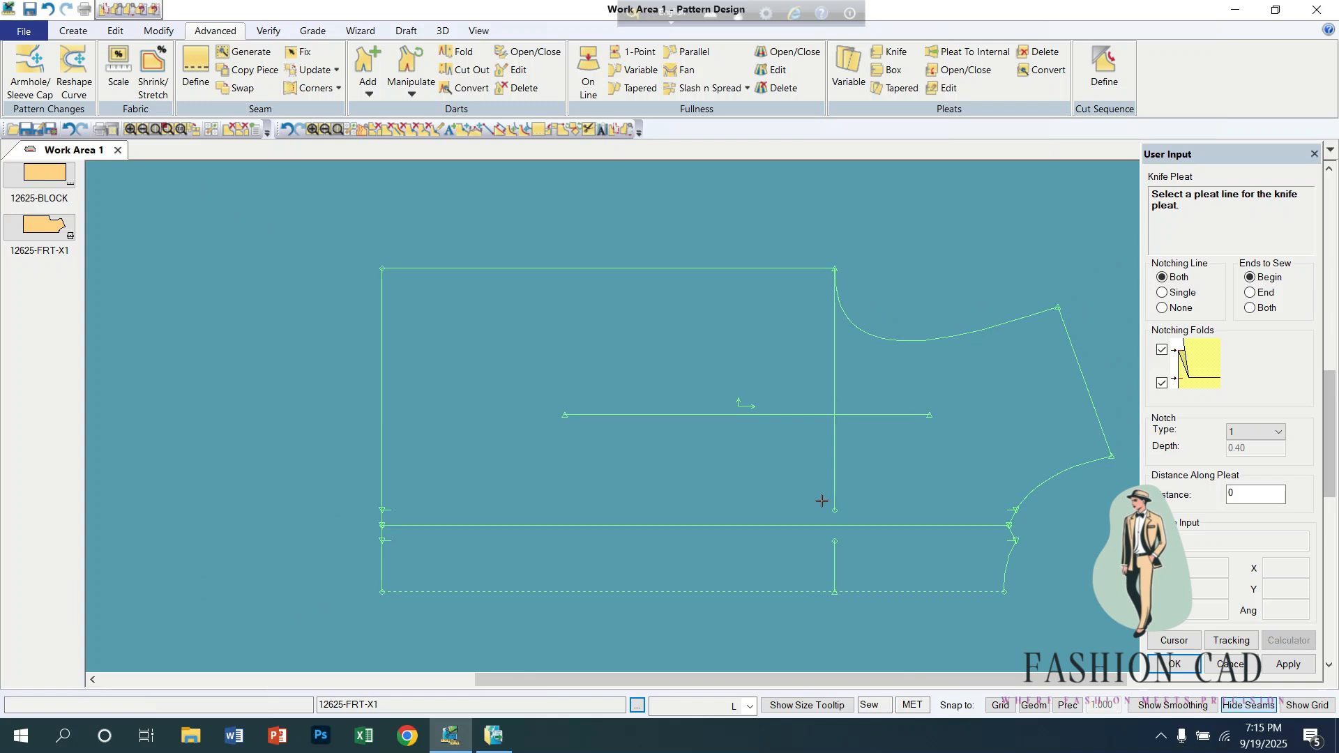
pyautogui.scroll(-1, 751, 504)
pyautogui.scroll(-1, 628, 506)
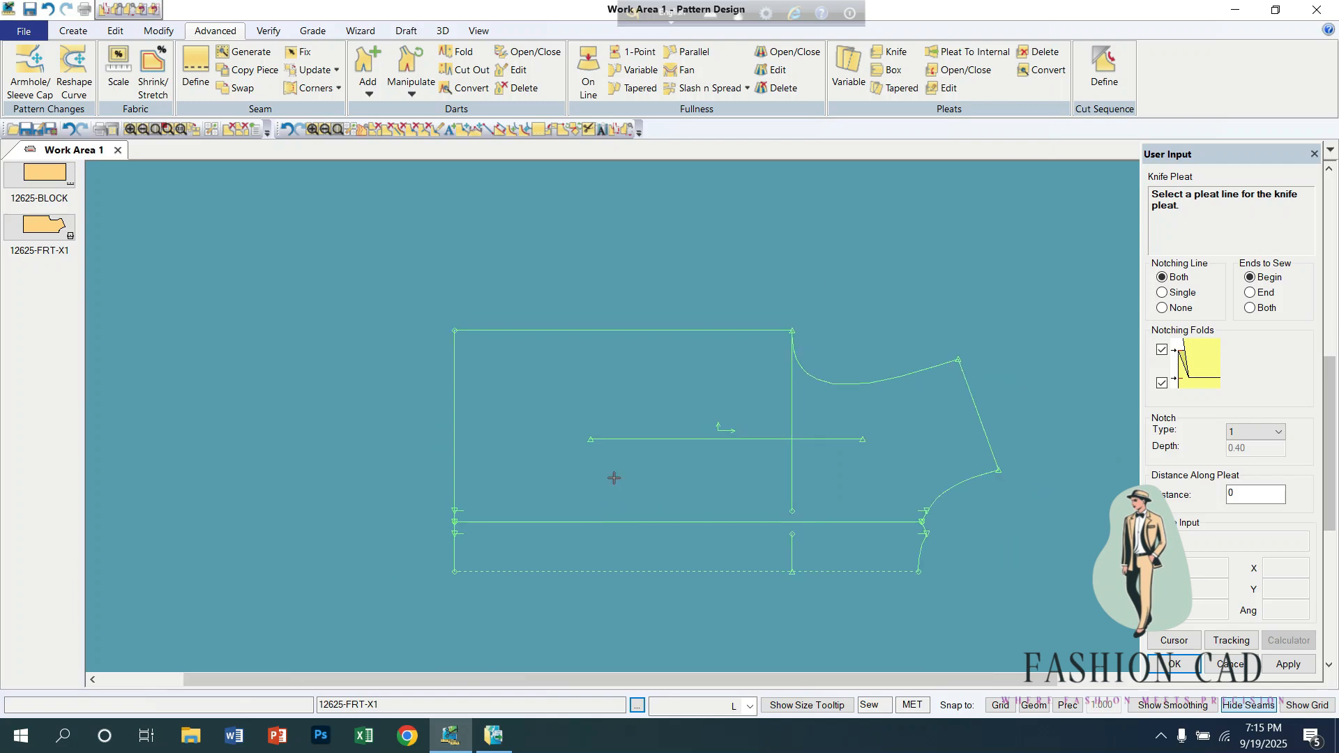
pyautogui.rightClick(617, 404)
# Step: Undo the knife pleat and the piece moves, keeping the horizontal line, and reposition the front piece
pyautogui.moveTo(602, 417); pyautogui.dragTo(407, 368, button='middle')
pyautogui.scroll(2, 478, 419)
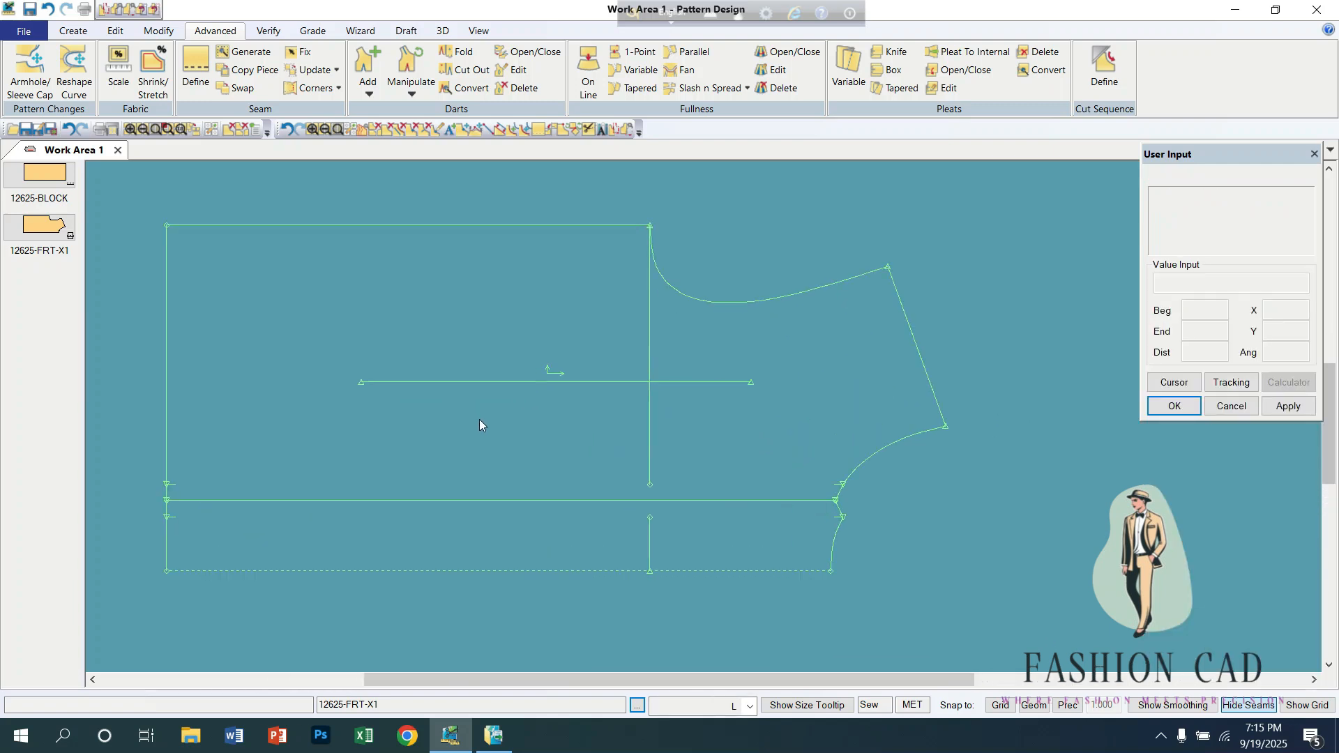
pyautogui.moveTo(506, 410); pyautogui.dragTo(626, 410, button='middle')
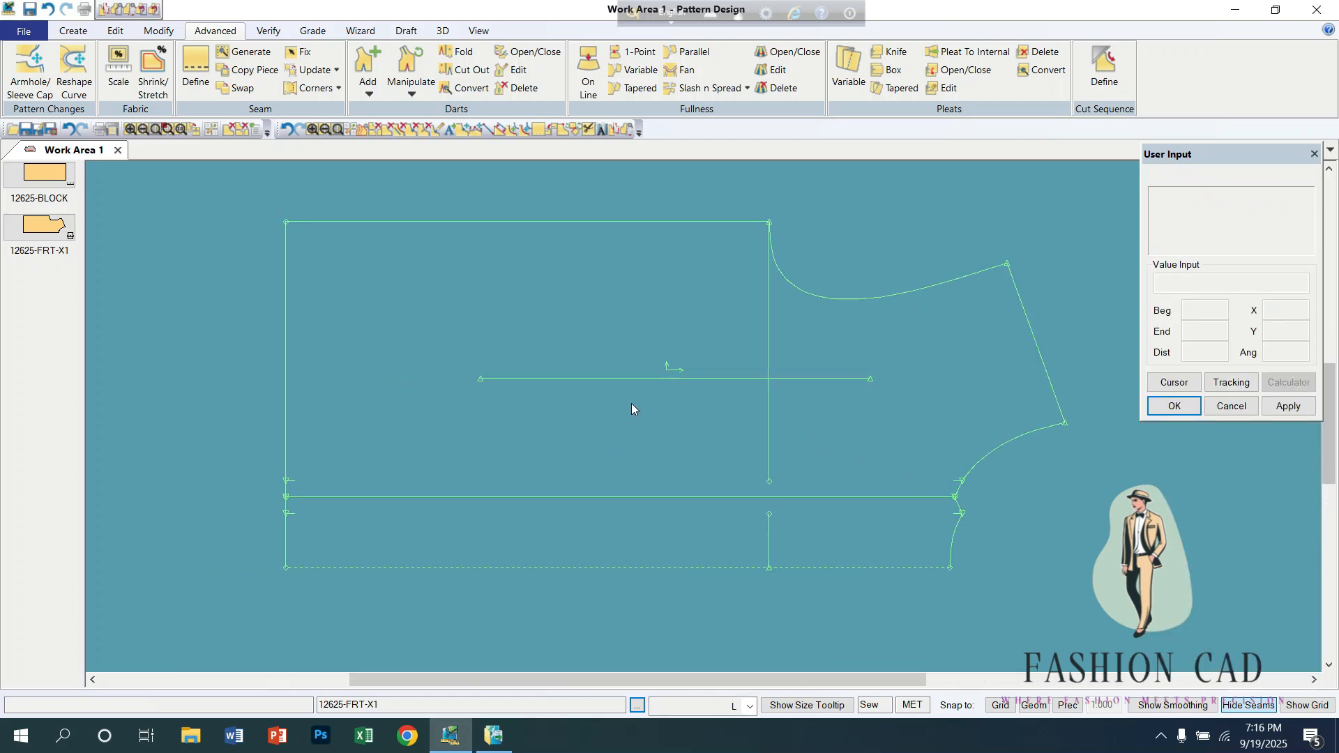
pyautogui.rightClick(602, 441)
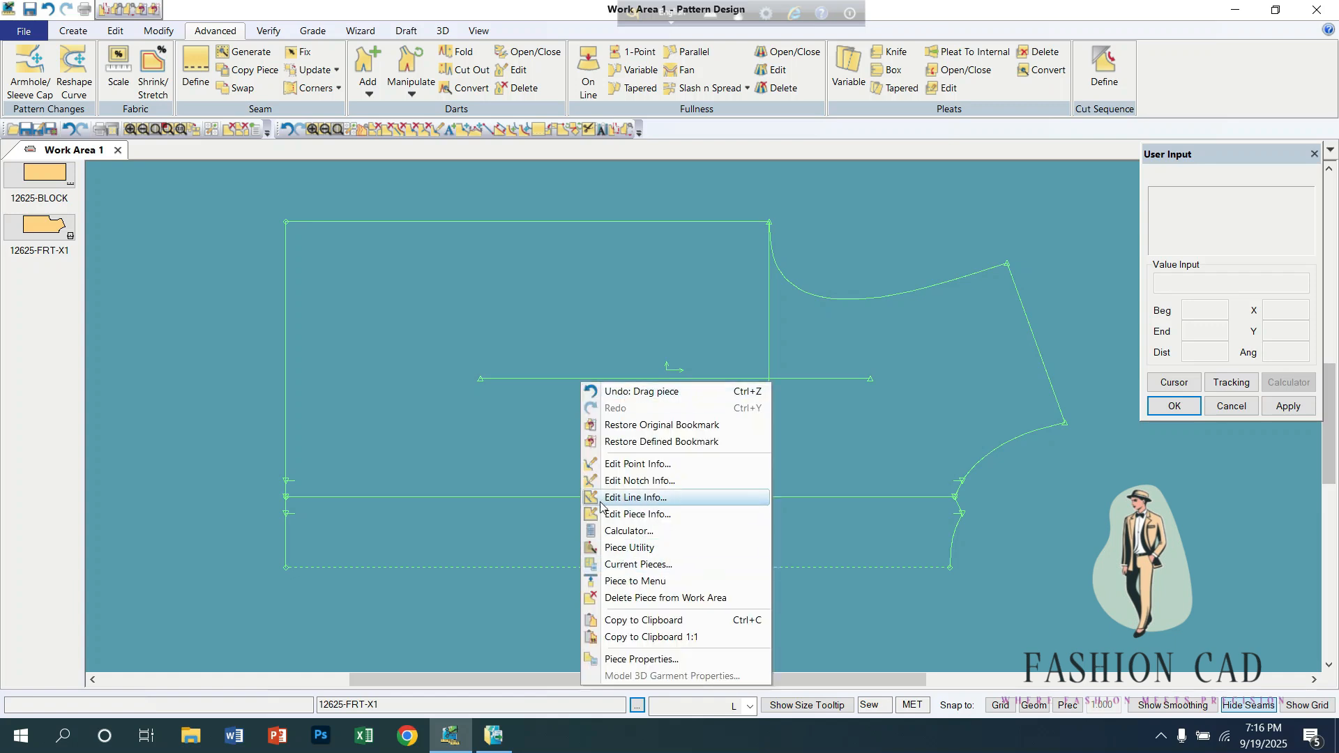
pyautogui.click(486, 350)
pyautogui.moveTo(487, 350); pyautogui.dragTo(510, 357)
pyautogui.hotkey('ctrl', 'z')
pyautogui.hotkey('ctrl', 'z')
pyautogui.hotkey('ctrl', 'z')
pyautogui.hotkey('ctrl', 'z')
pyautogui.moveTo(726, 430); pyautogui.dragTo(578, 386)
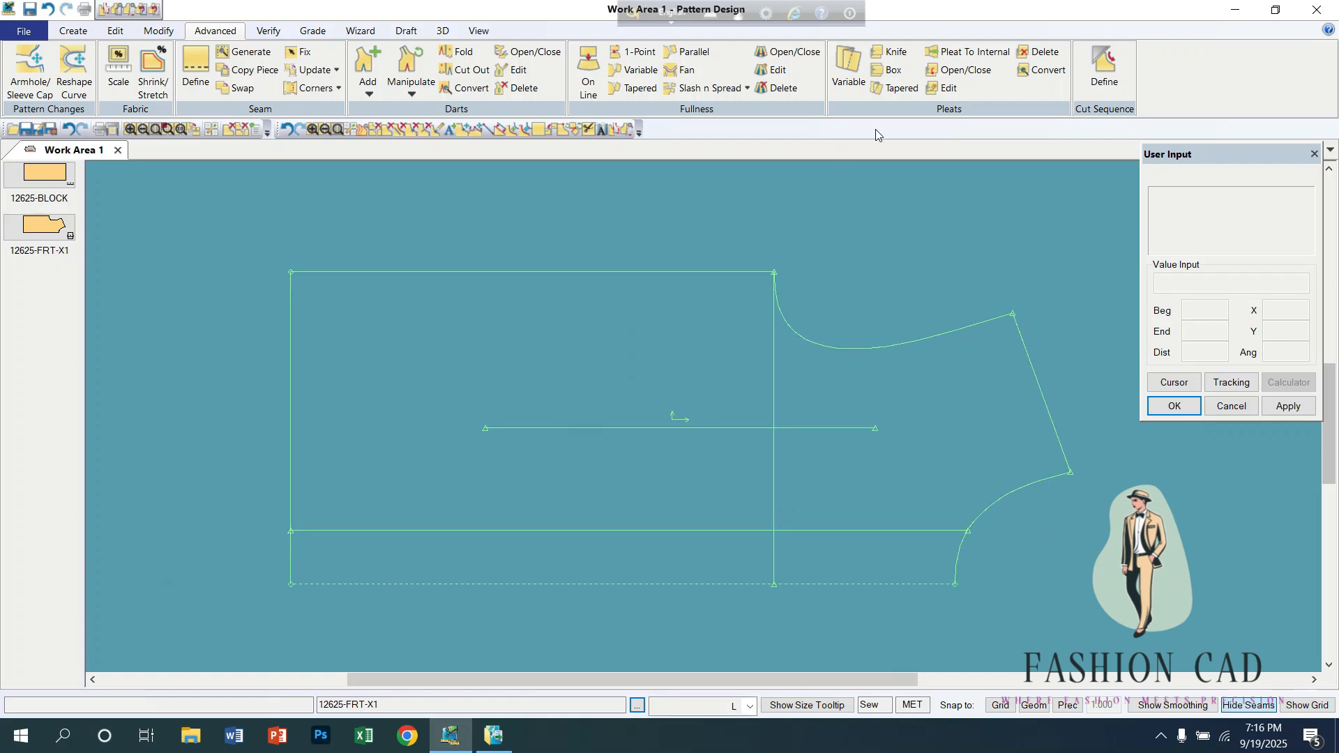
# Step: Add two knife pleats along the horizontal internal line with a 2.5 half underlay, placing them toward the side seam
pyautogui.click(898, 57)
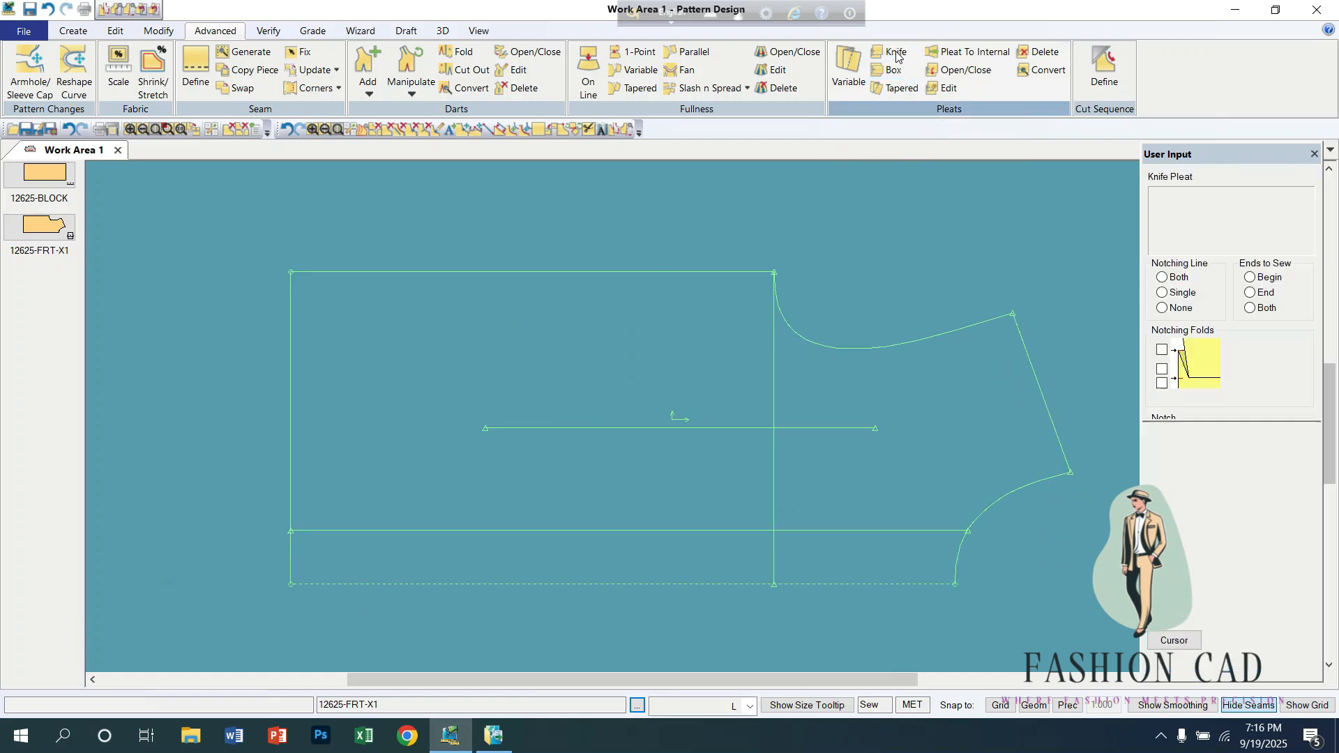
pyautogui.click(861, 529)
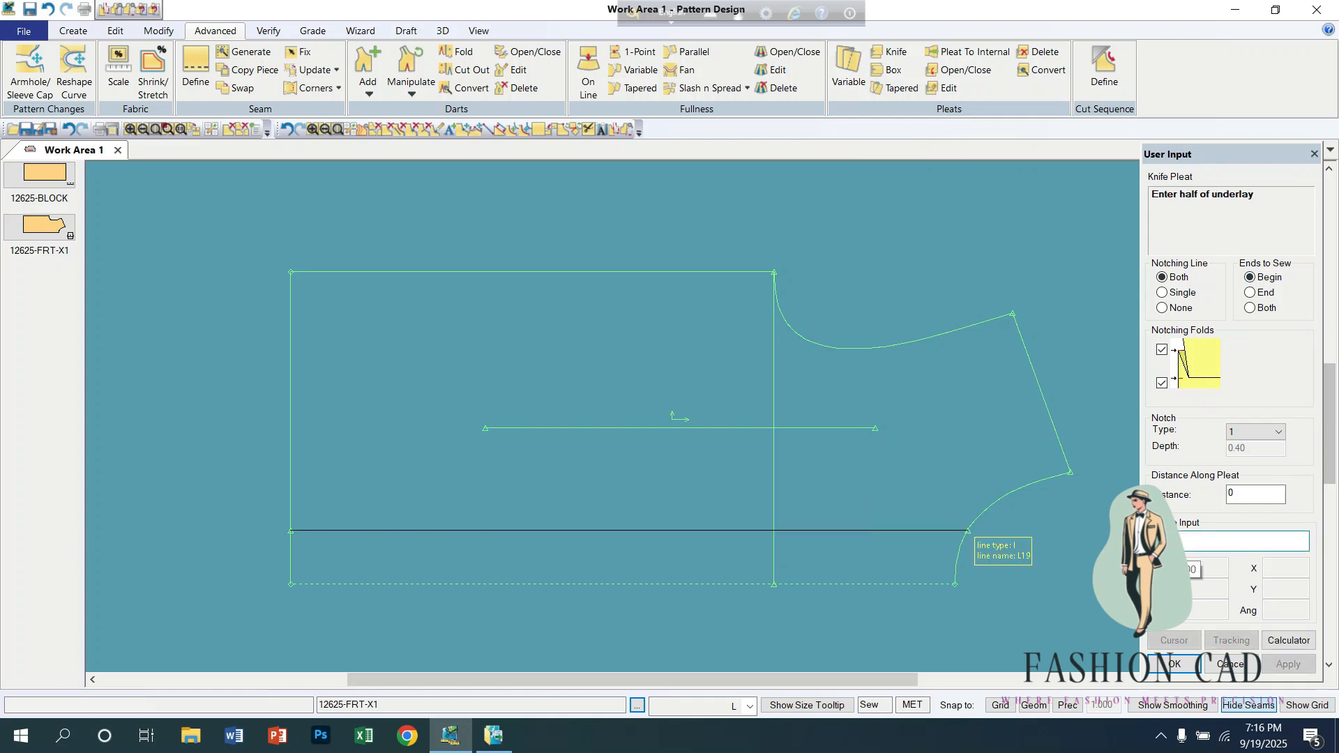
pyautogui.write('2.5')
pyautogui.press('Return')
pyautogui.press('Return')
pyautogui.press('Return')
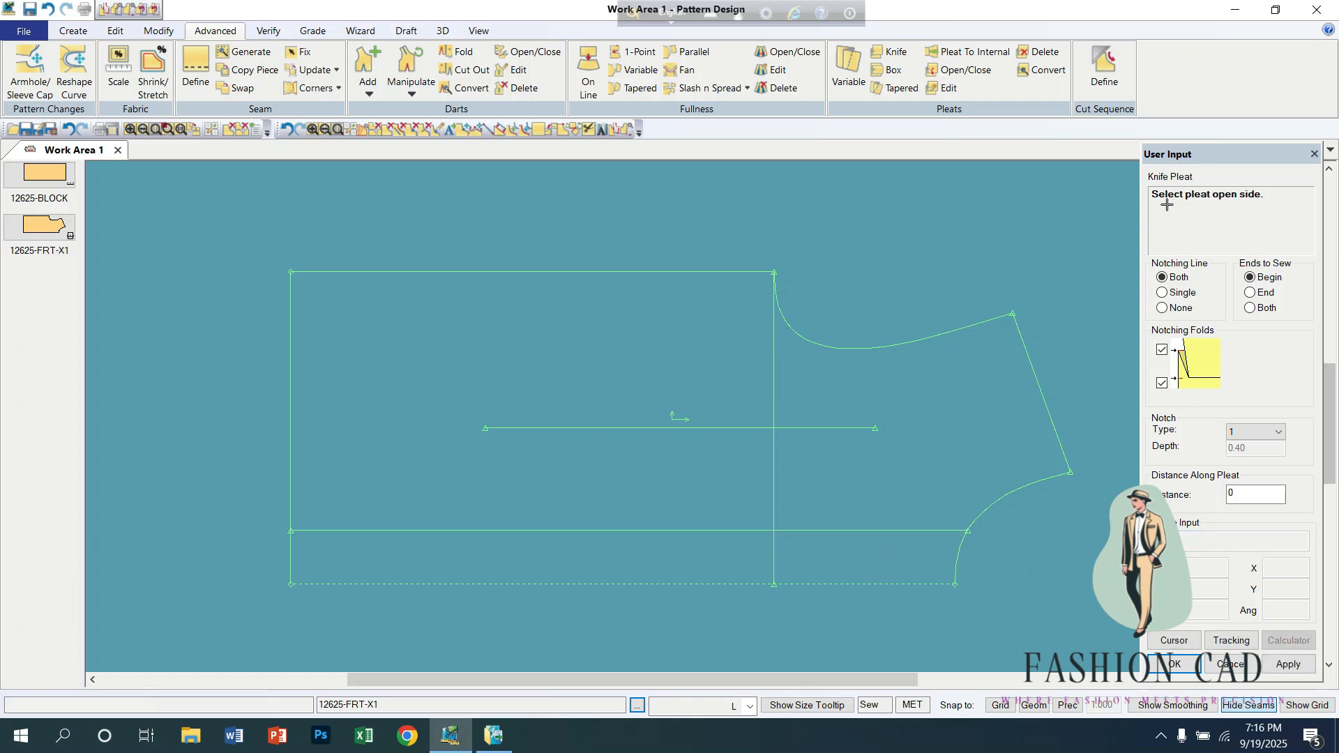
pyautogui.click(635, 485)
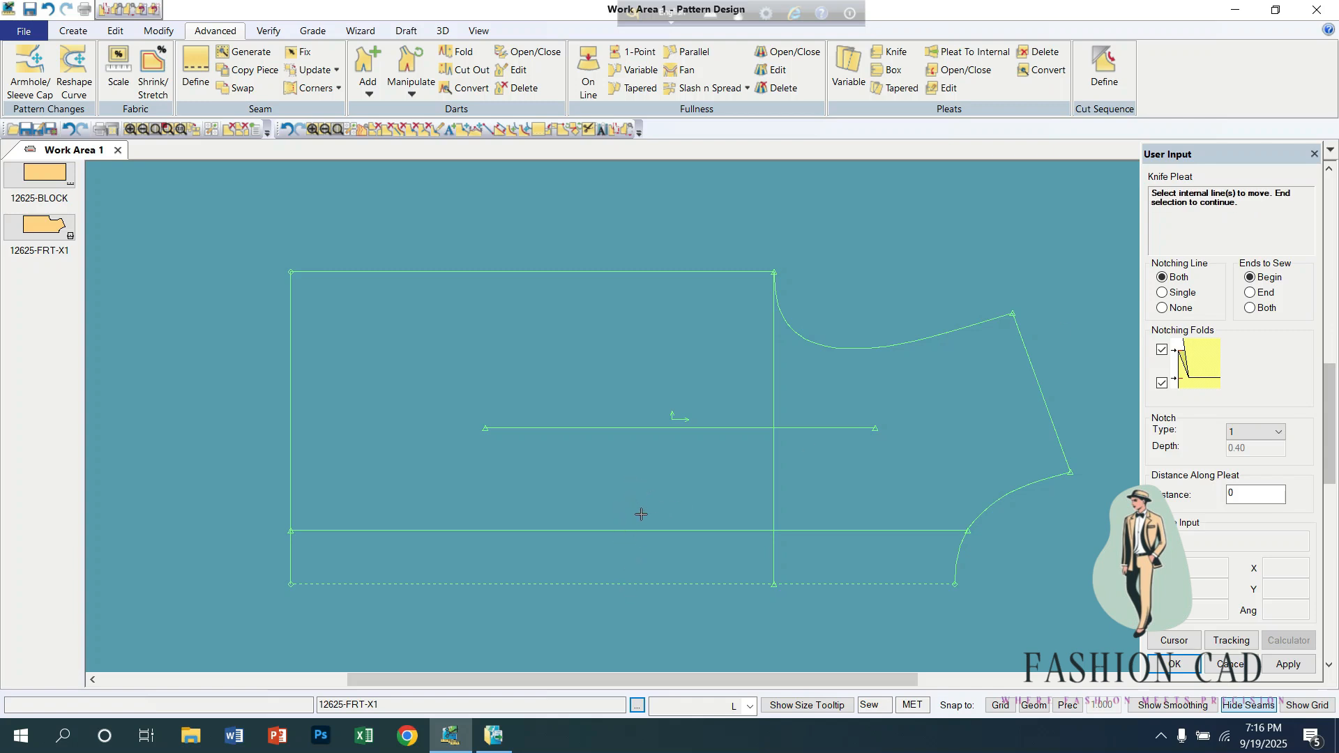
pyautogui.click(639, 502)
pyautogui.scroll(-1, 641, 501)
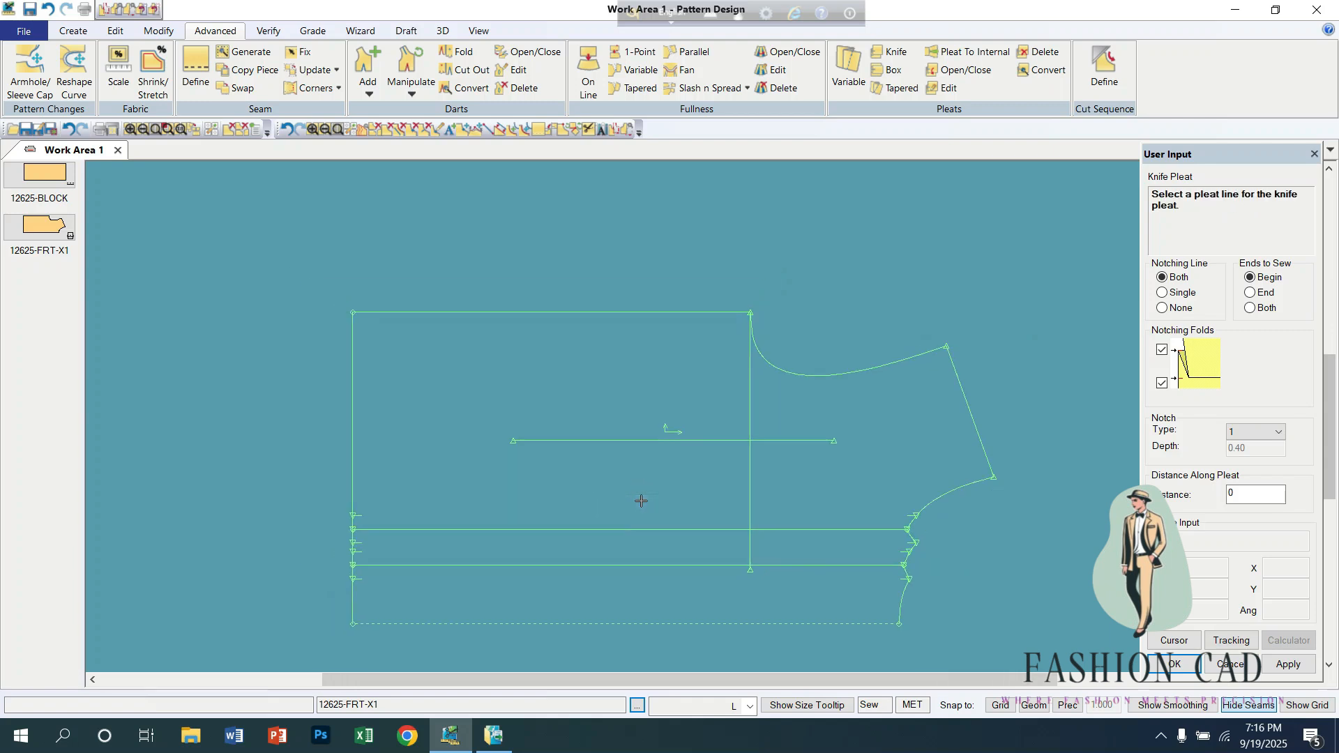
pyautogui.rightClick(405, 418)
pyautogui.click(404, 418)
# Step: Close the knife pleats on the front piece with Open/Close Pleat, and open them again
pyautogui.moveTo(527, 426); pyautogui.dragTo(471, 318, button='middle')
pyautogui.scroll(6, 504, 379)
pyautogui.moveTo(637, 383); pyautogui.dragTo(616, 431, button='middle')
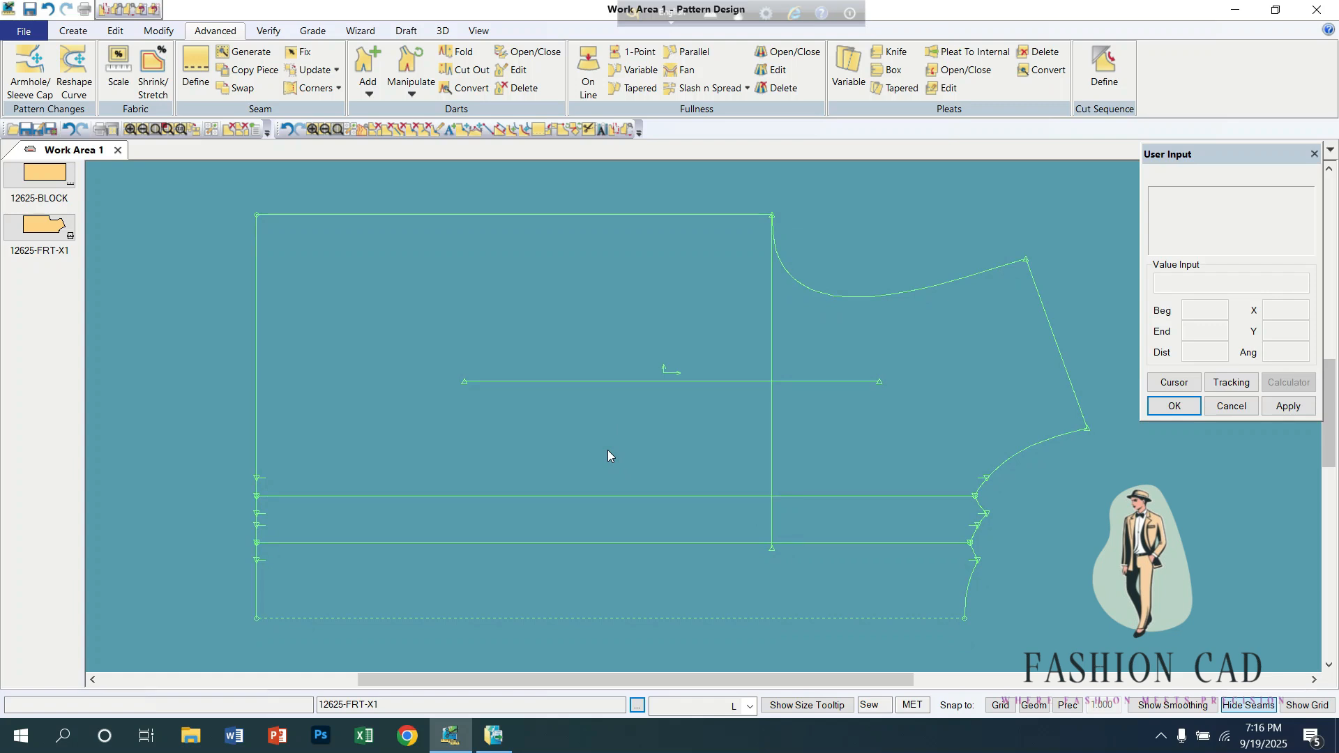
pyautogui.click(966, 72)
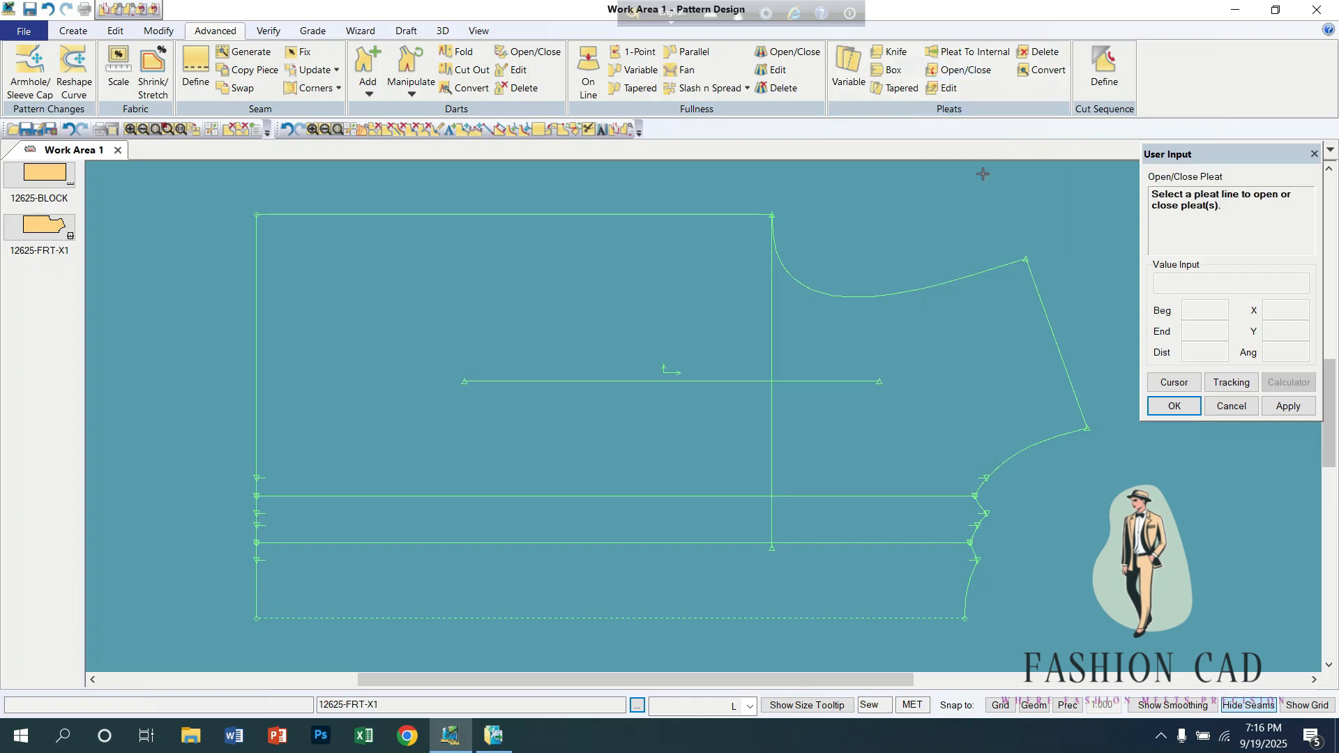
pyautogui.click(954, 496)
pyautogui.rightClick(1009, 504)
pyautogui.click(1012, 503)
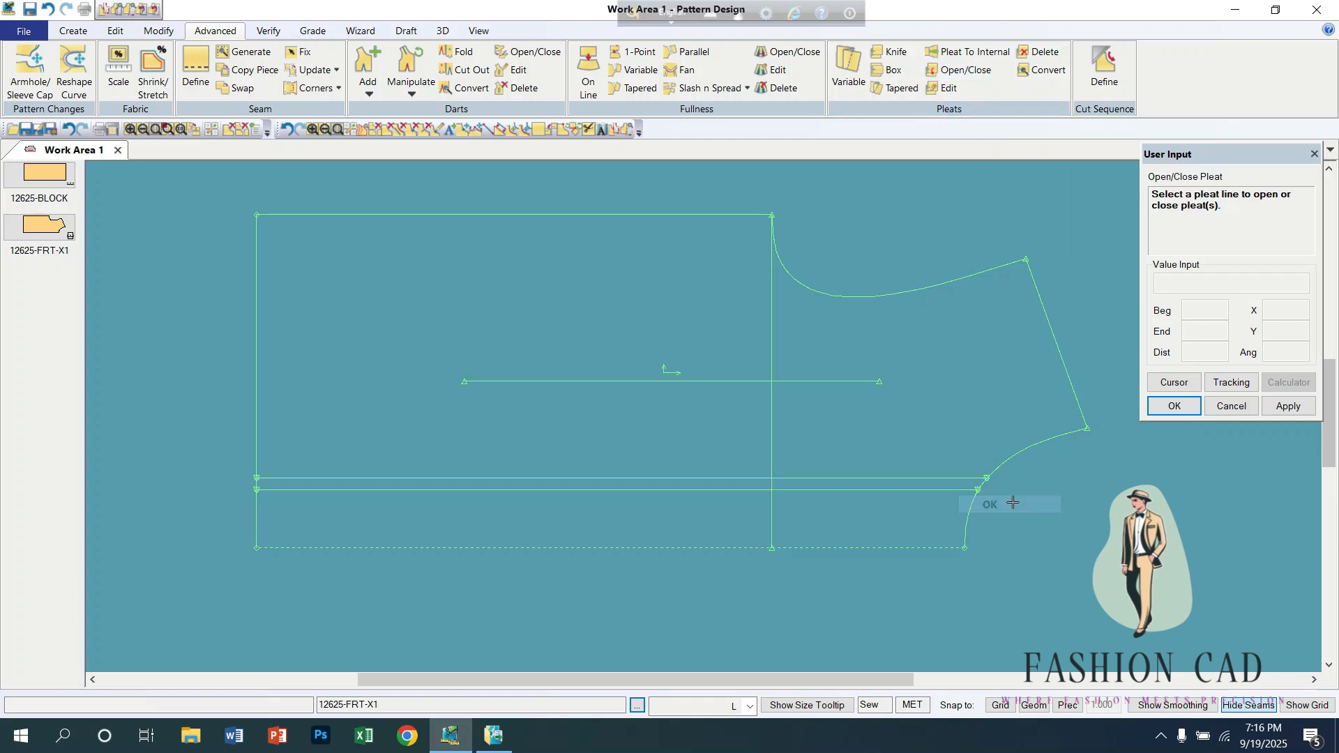
pyautogui.click(911, 488)
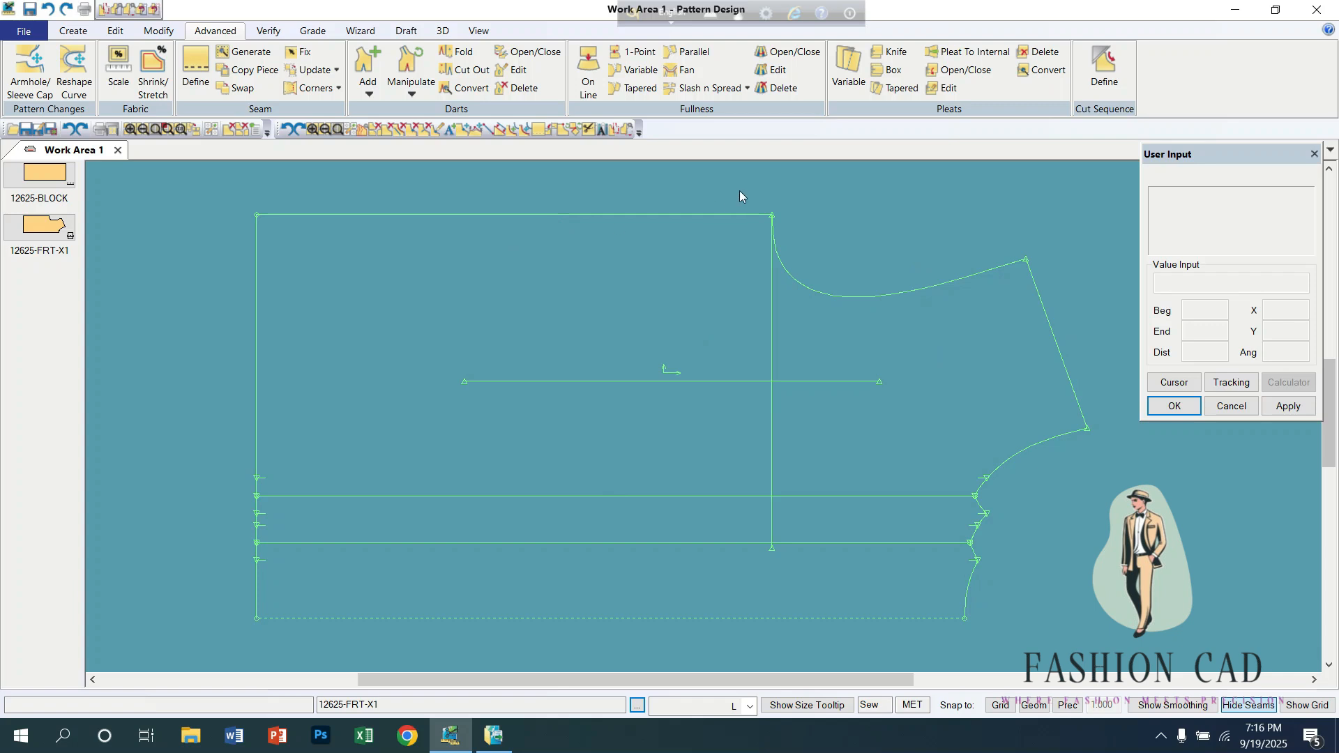
# Step: Undo the knife pleats back to the front piece with its single horizontal line, and reposition the piece
pyautogui.click(559, 279)
pyautogui.click(560, 278)
pyautogui.click(562, 278)
pyautogui.click(562, 279)
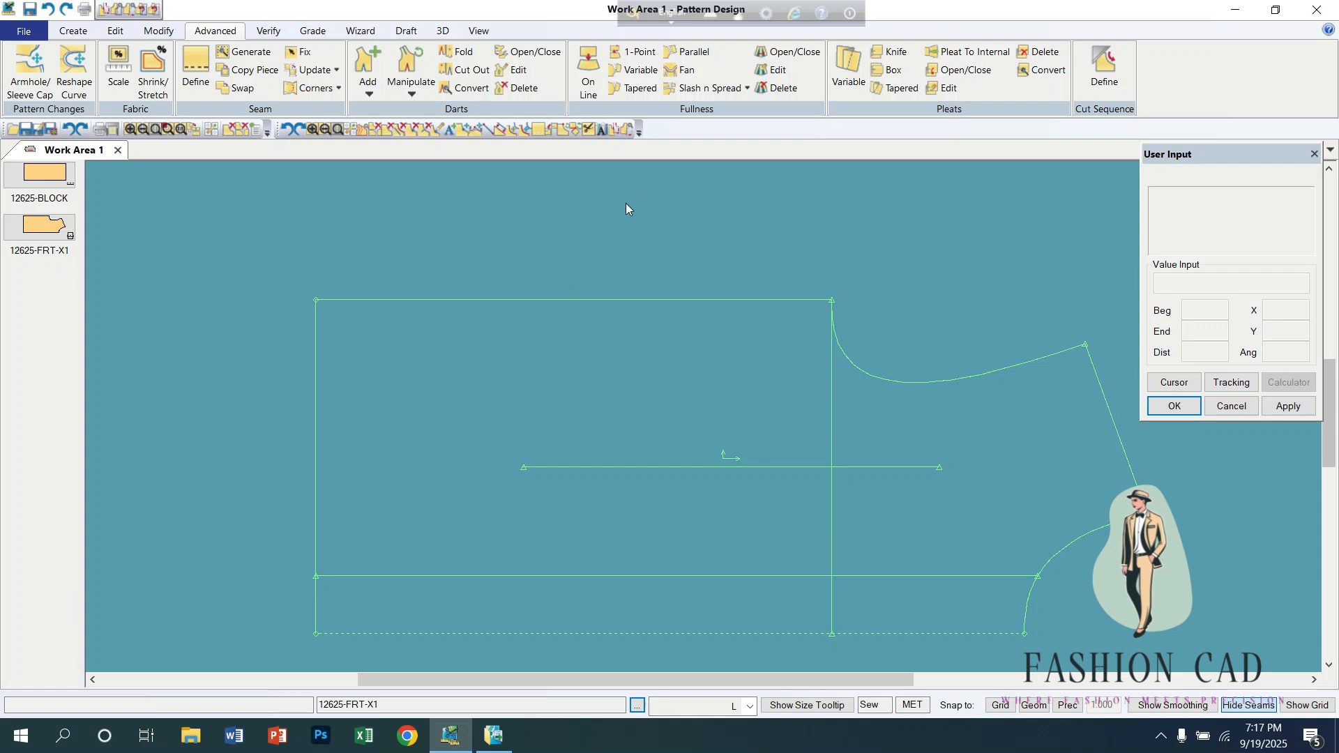
# Step: Add two box pleats along the horizontal internal line, placing them toward the side seam
pyautogui.click(895, 75)
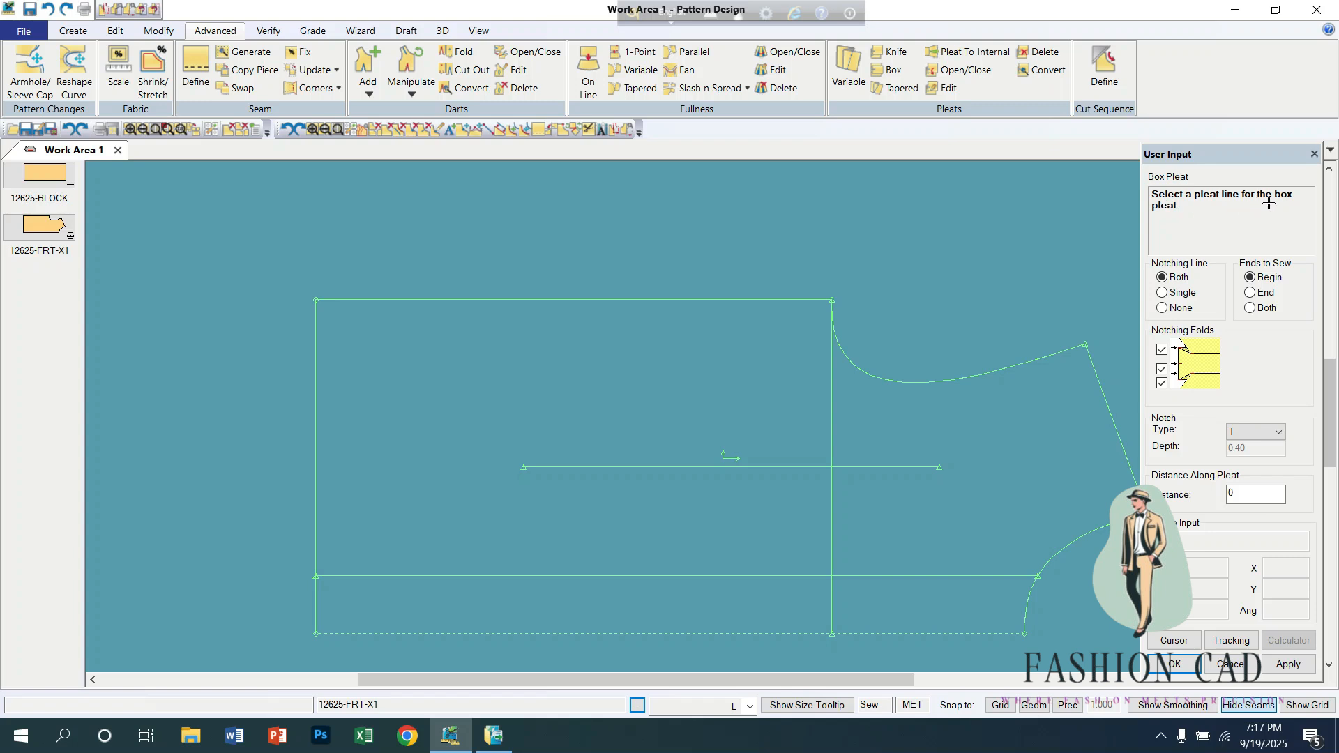
pyautogui.click(682, 575)
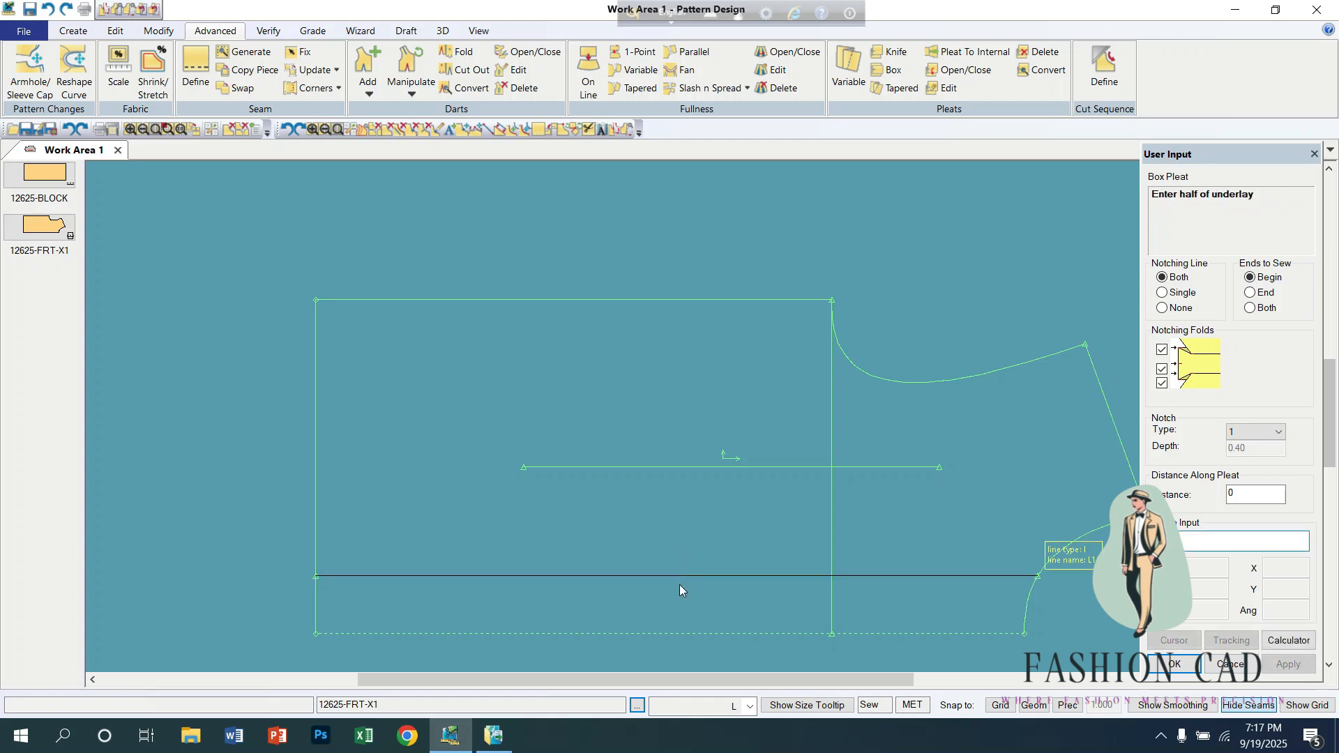
pyautogui.press('Return')
pyautogui.press('Return')
pyautogui.press('Return')
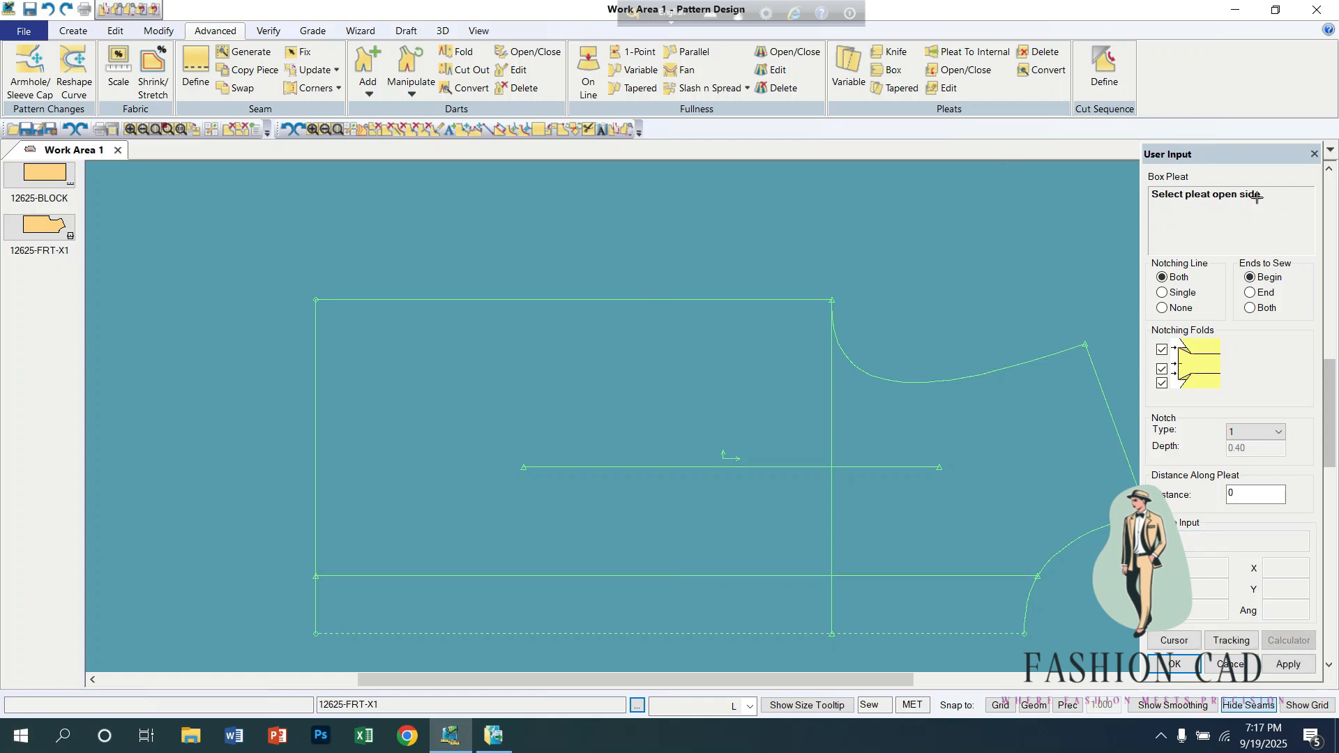
pyautogui.click(763, 538)
pyautogui.click(753, 597)
pyautogui.rightClick(725, 537)
pyautogui.click(725, 537)
pyautogui.rightClick(616, 390)
pyautogui.click(616, 390)
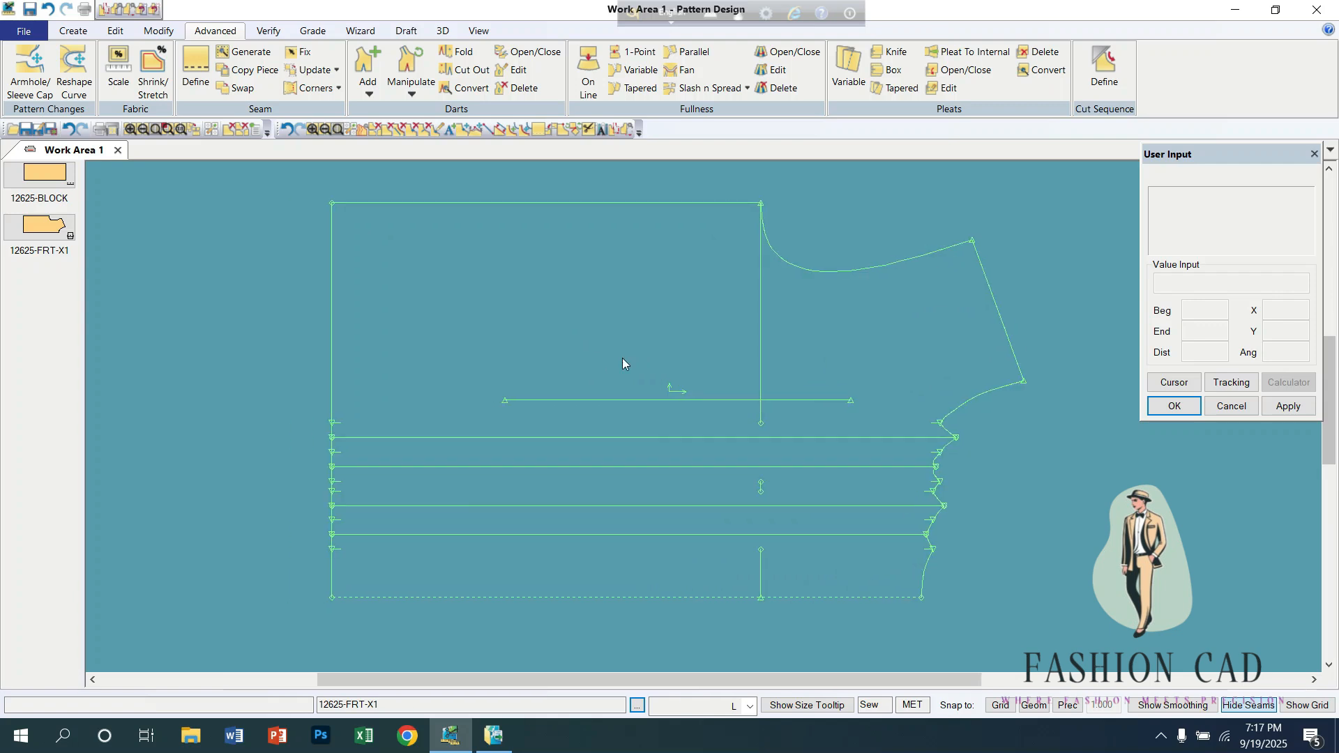
# Step: Undo the box pleats, the piece moves and the horizontal internal line on the front piece
pyautogui.moveTo(622, 358)
pyautogui.mouseDown(button='middle')
pyautogui.moveTo(630, 381)
pyautogui.moveTo(650, 372)
pyautogui.moveTo(625, 388)
pyautogui.moveTo(630, 351)
pyautogui.mouseUp(button='middle')
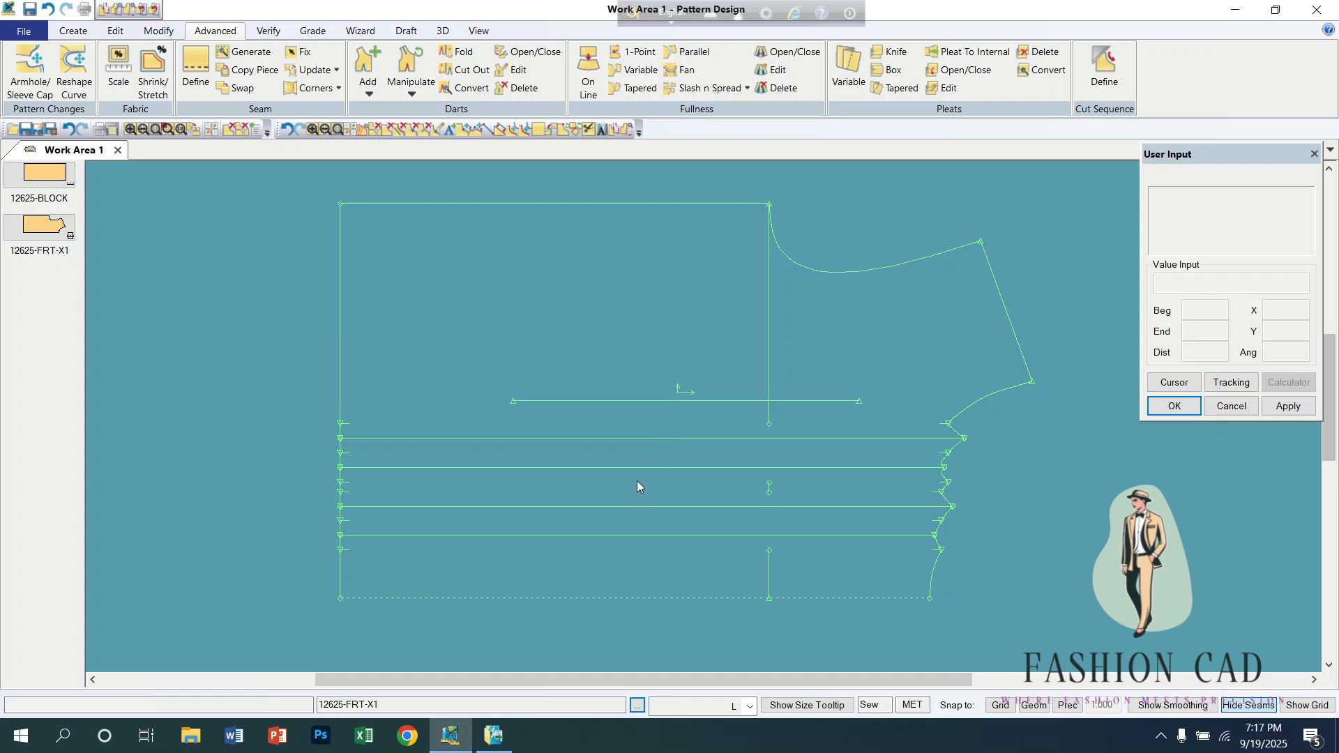
pyautogui.moveTo(710, 463); pyautogui.dragTo(686, 451, button='middle')
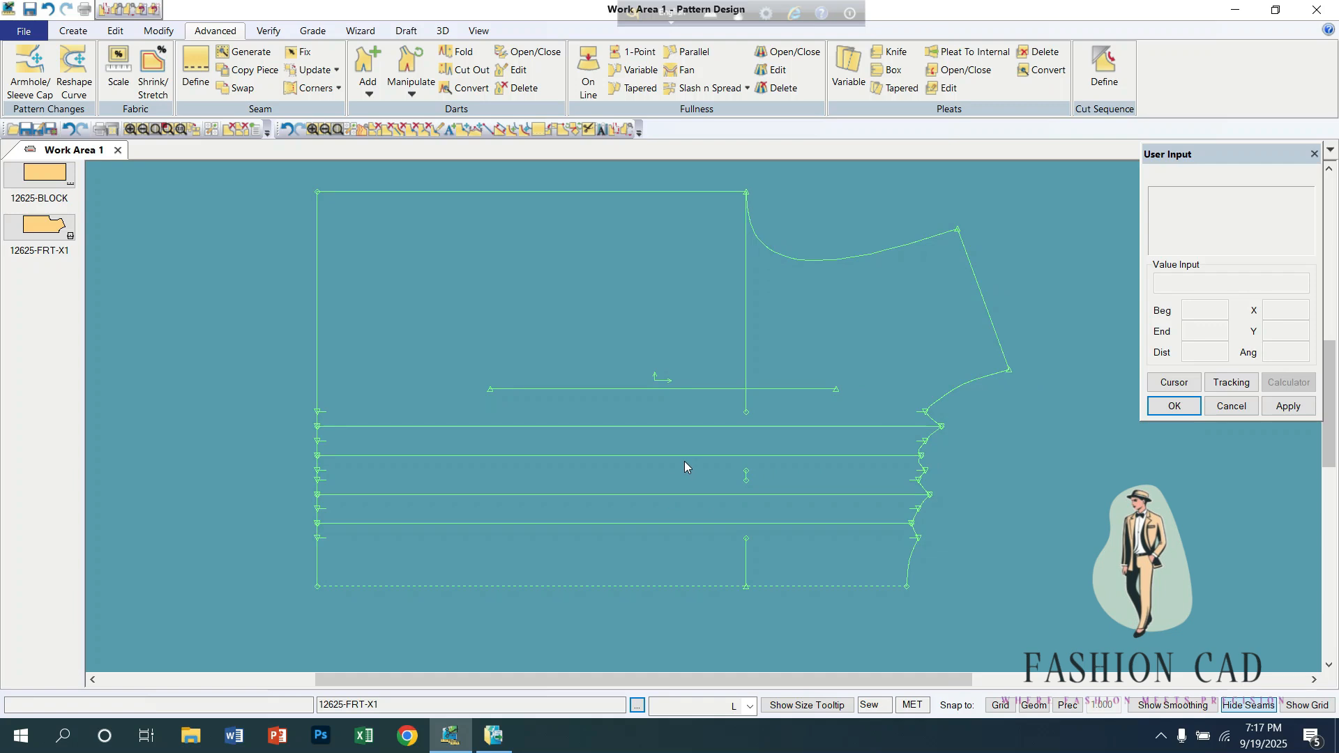
pyautogui.click(287, 131)
pyautogui.click(288, 131)
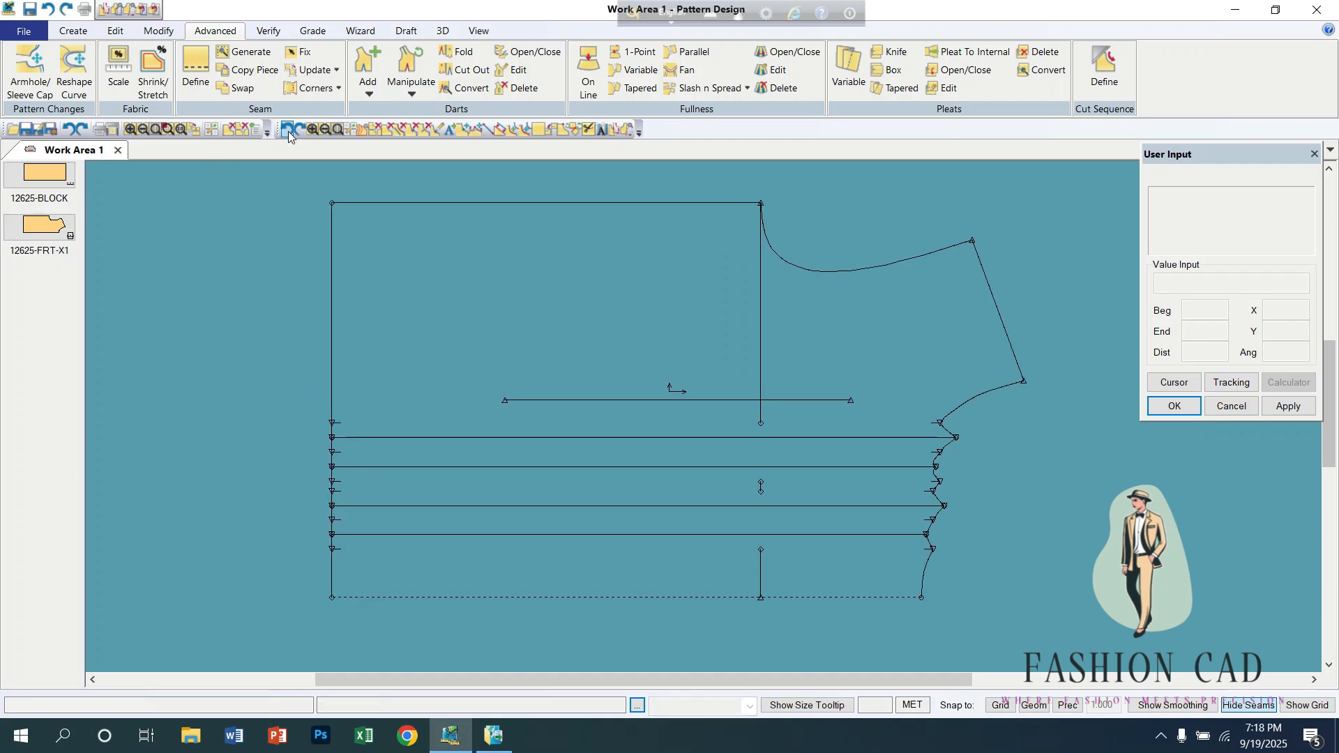
pyautogui.click(287, 131)
pyautogui.click(286, 132)
pyautogui.click(287, 132)
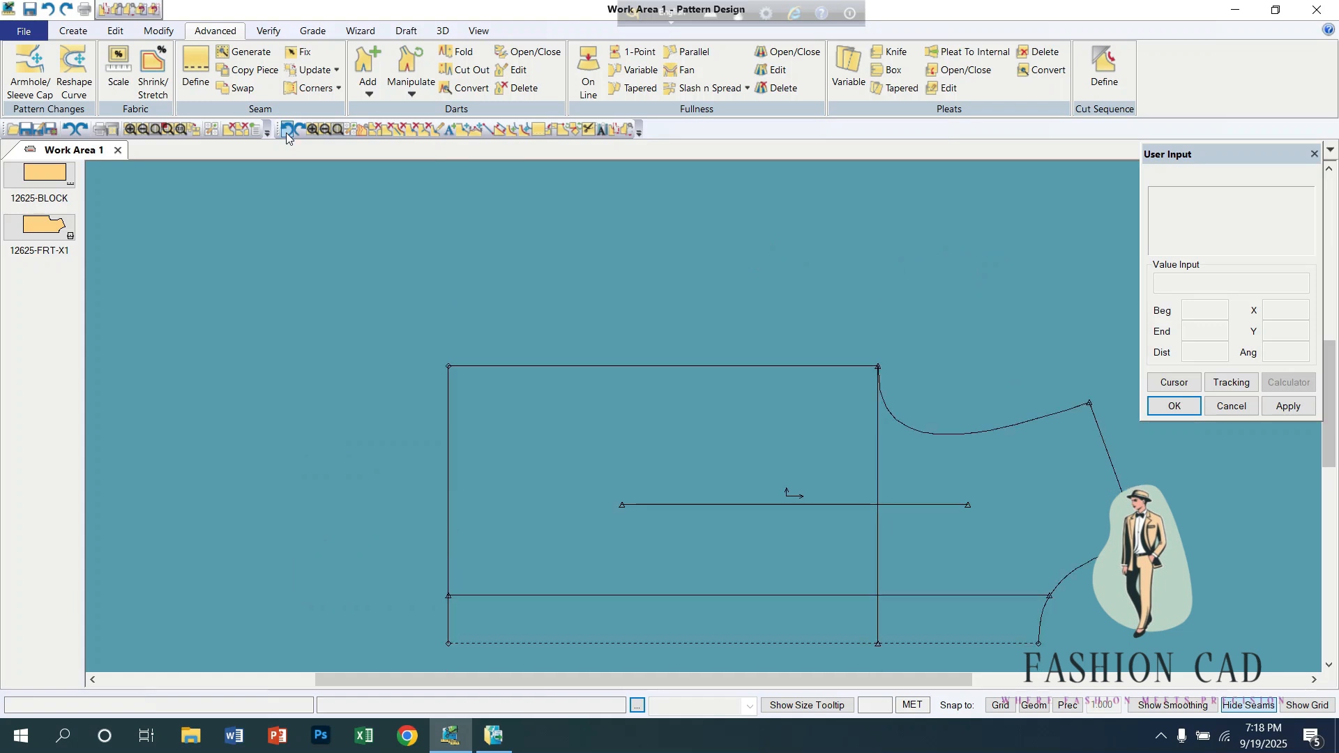
pyautogui.click(287, 132)
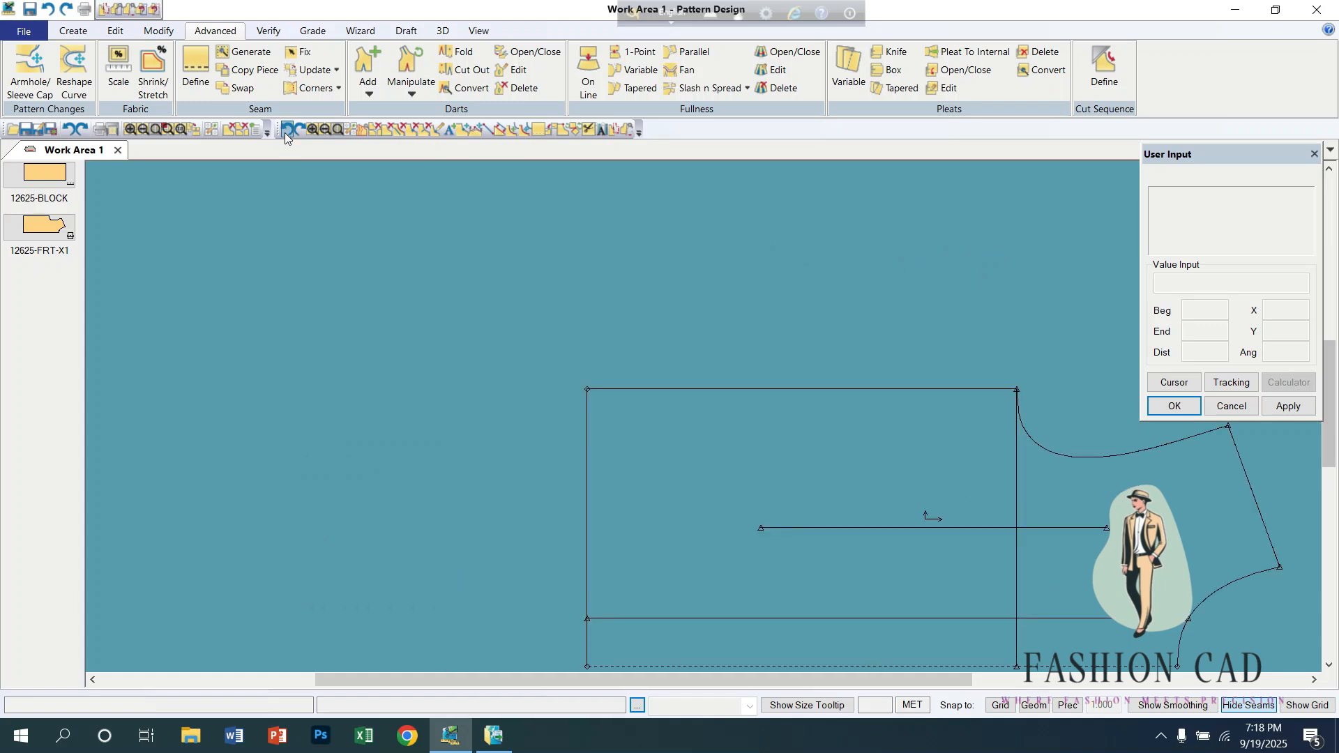
pyautogui.click(284, 133)
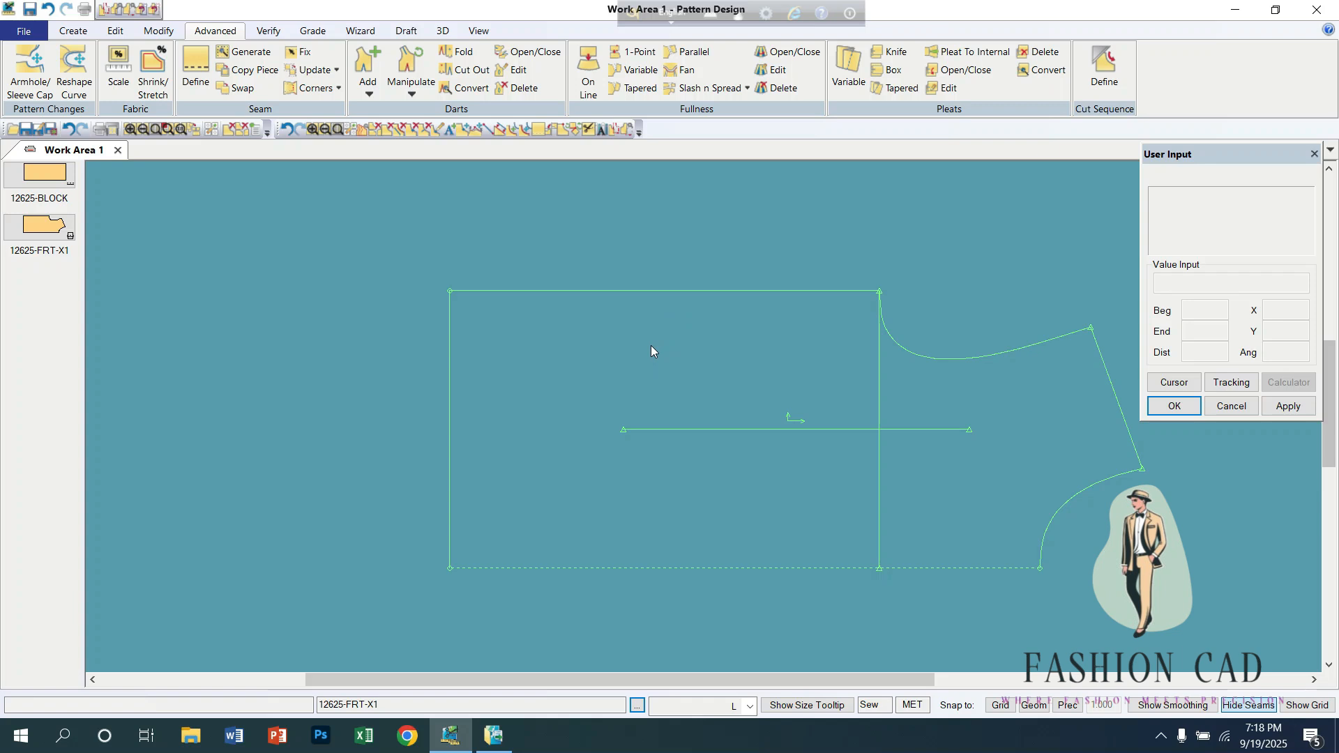
pyautogui.click(84, 9)
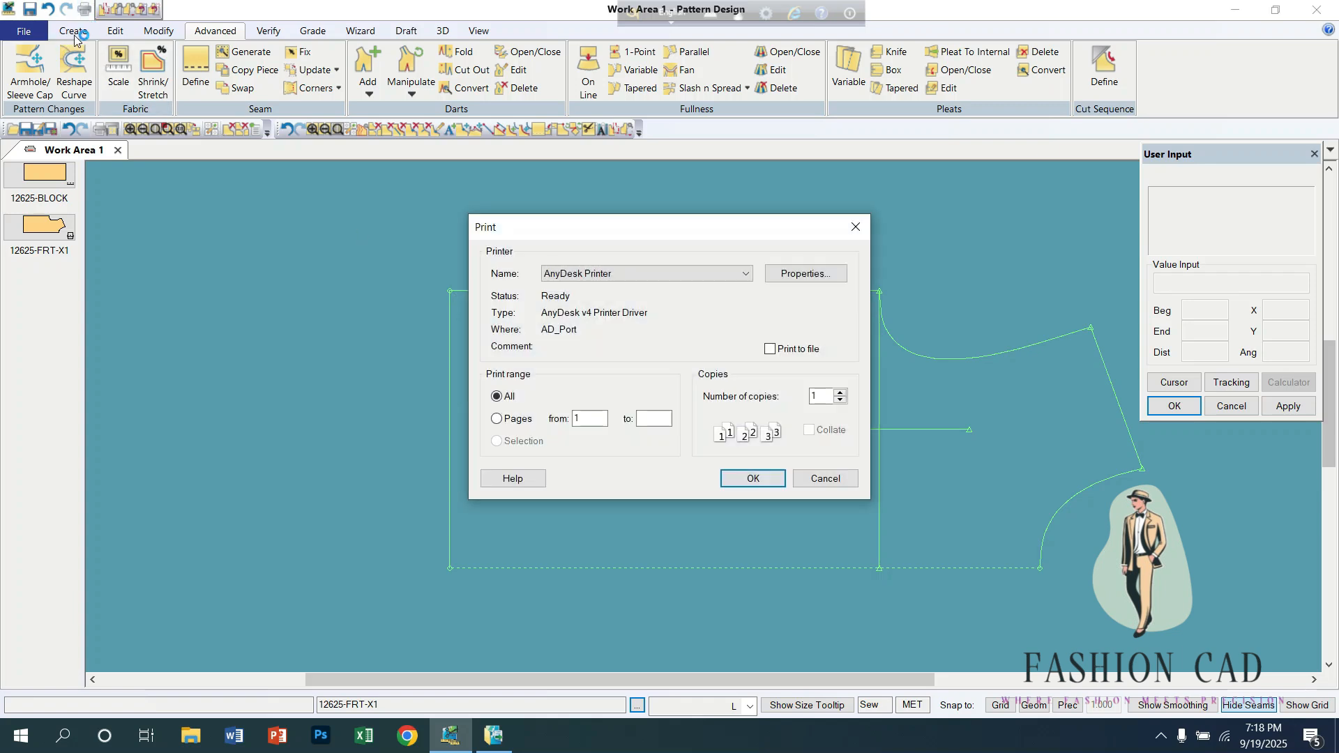
pyautogui.click(855, 227)
# Step: Create a slash line for a tapered pleat from the middle of the shoulder seam to the hem
pyautogui.moveTo(697, 422); pyautogui.dragTo(580, 389)
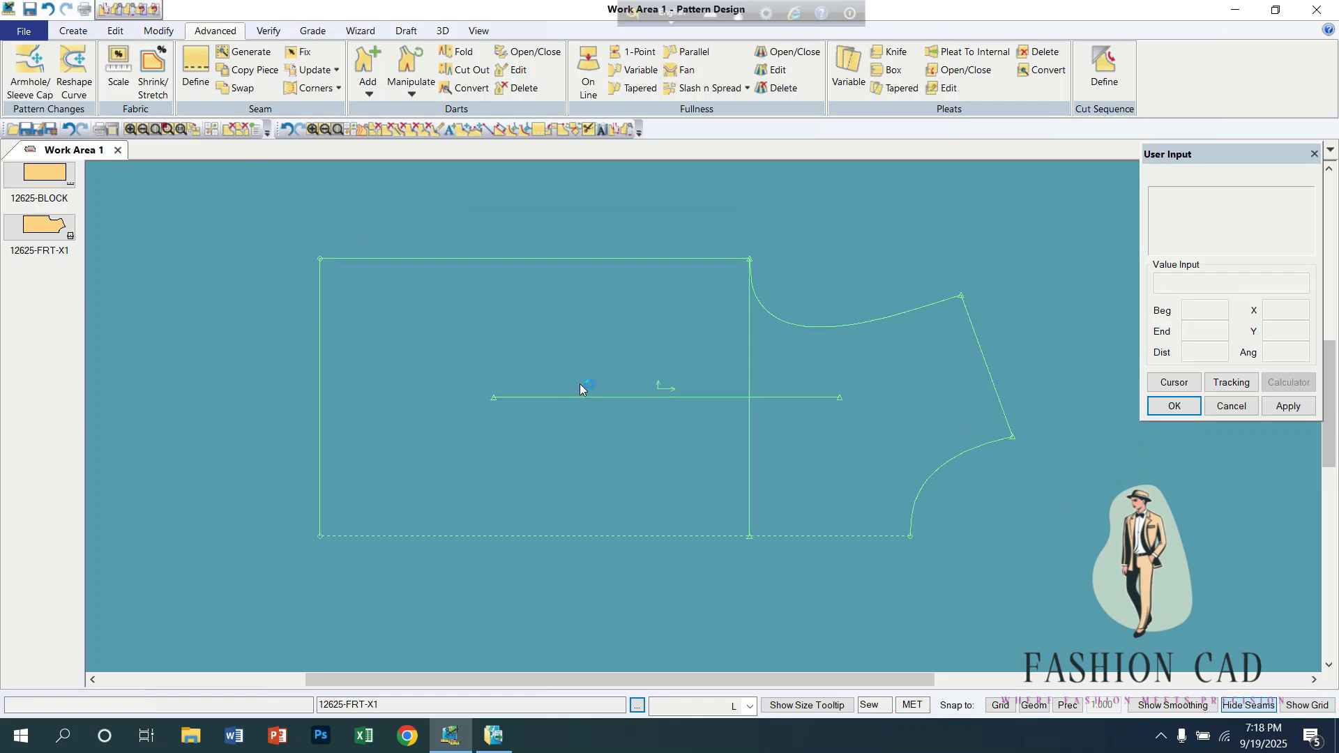
pyautogui.click(889, 88)
pyautogui.click(988, 368)
pyautogui.click(320, 428)
pyautogui.rightClick(834, 218)
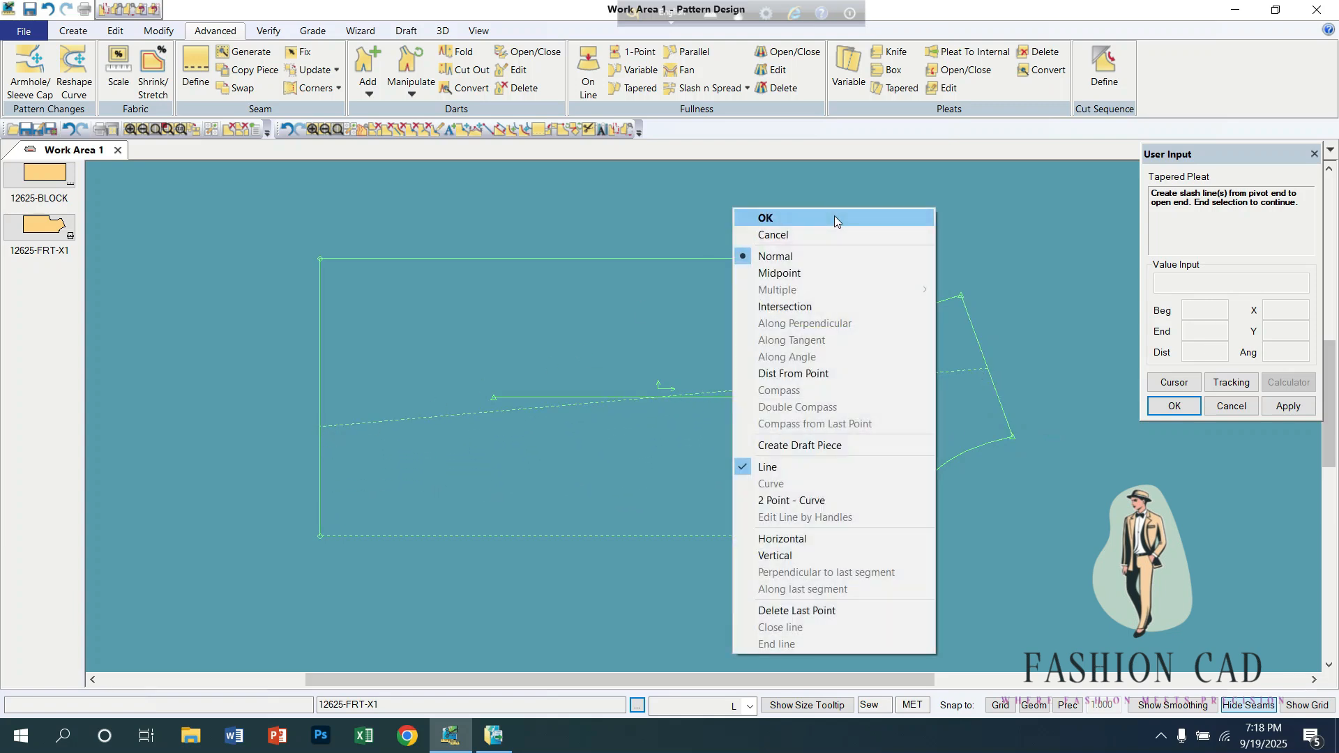
pyautogui.click(831, 220)
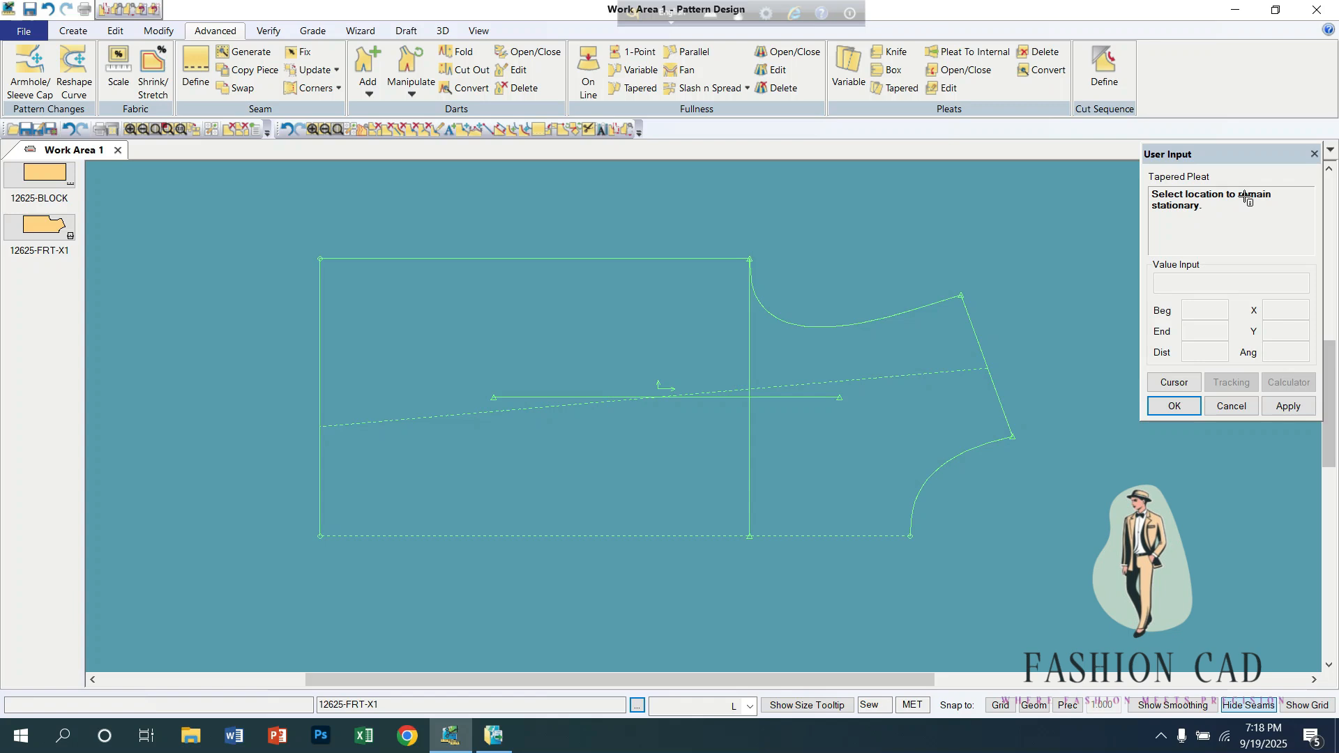
# Step: Spread the tapered pleat by 2 at the hem, keeping the side seam part stationary, as a Knife Pleat laid toward the centre front
pyautogui.click(322, 413)
pyautogui.rightClick(339, 421)
pyautogui.click(392, 370)
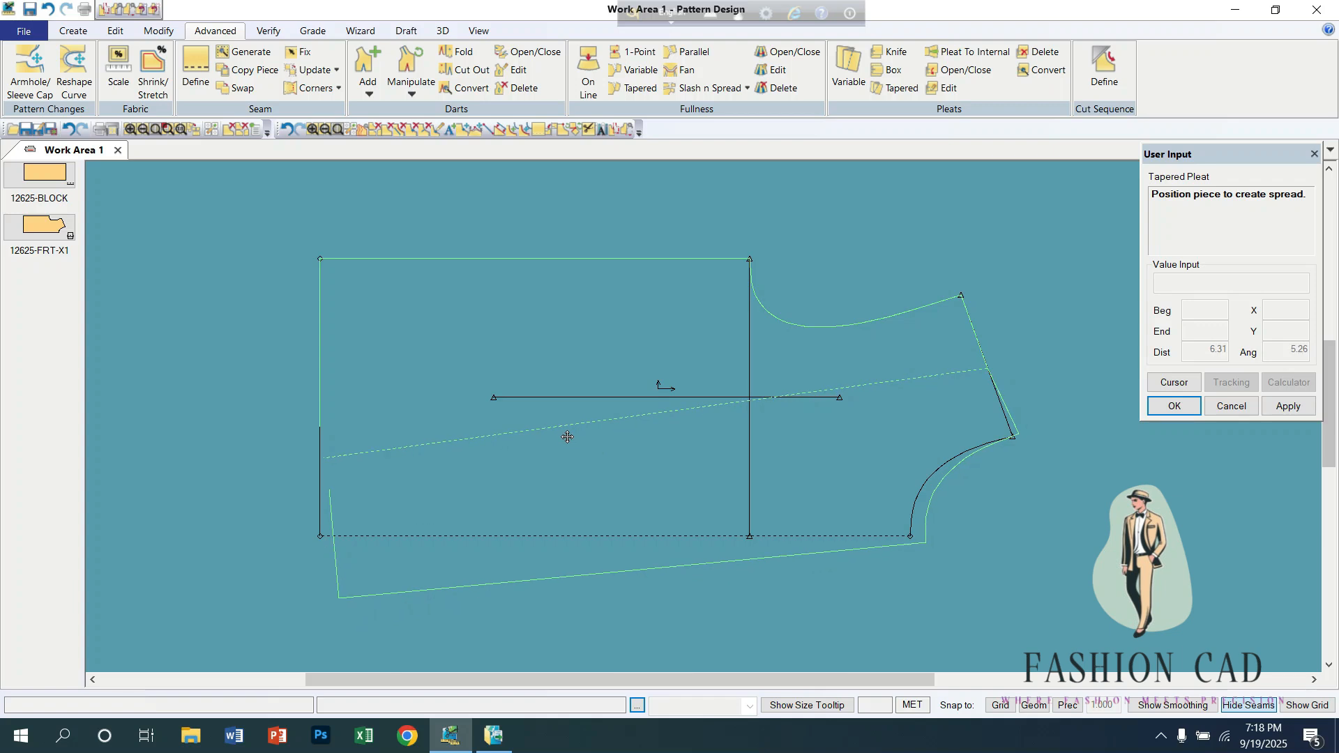
pyautogui.click(504, 461)
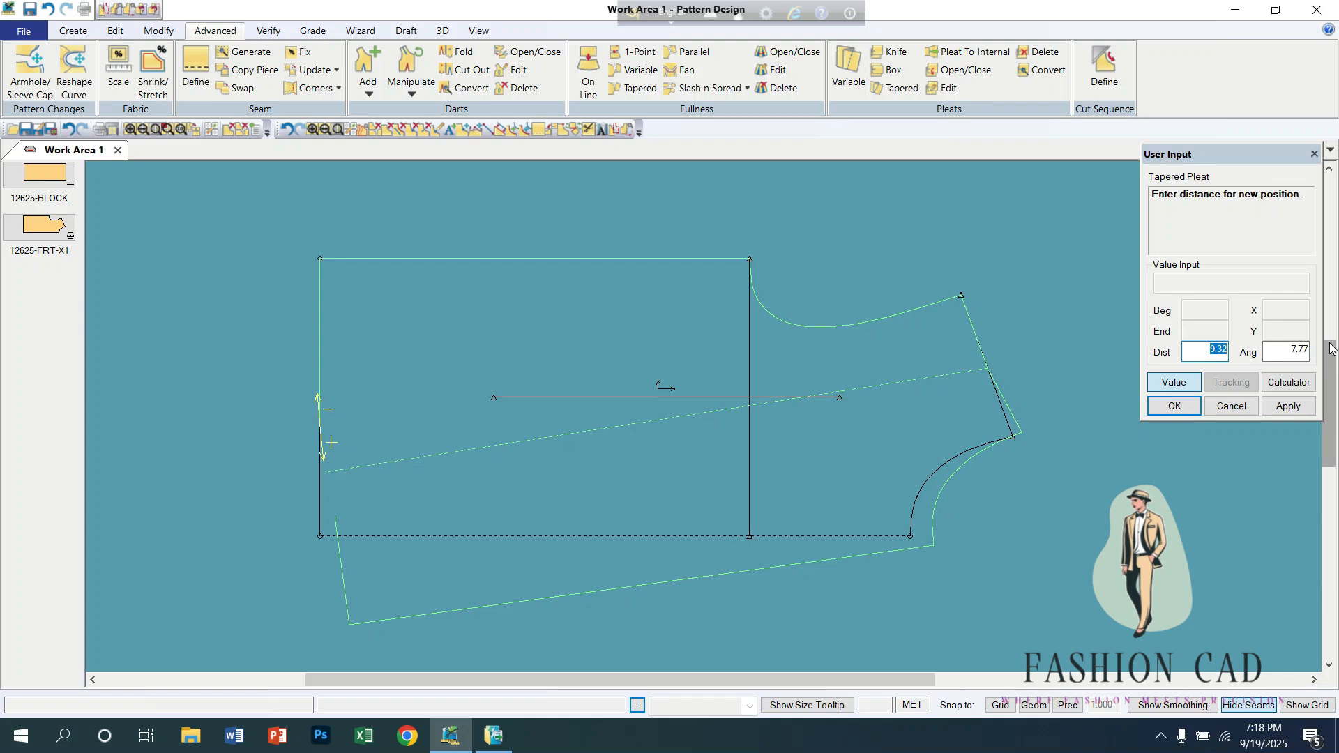
pyautogui.write('2')
pyautogui.press('Return')
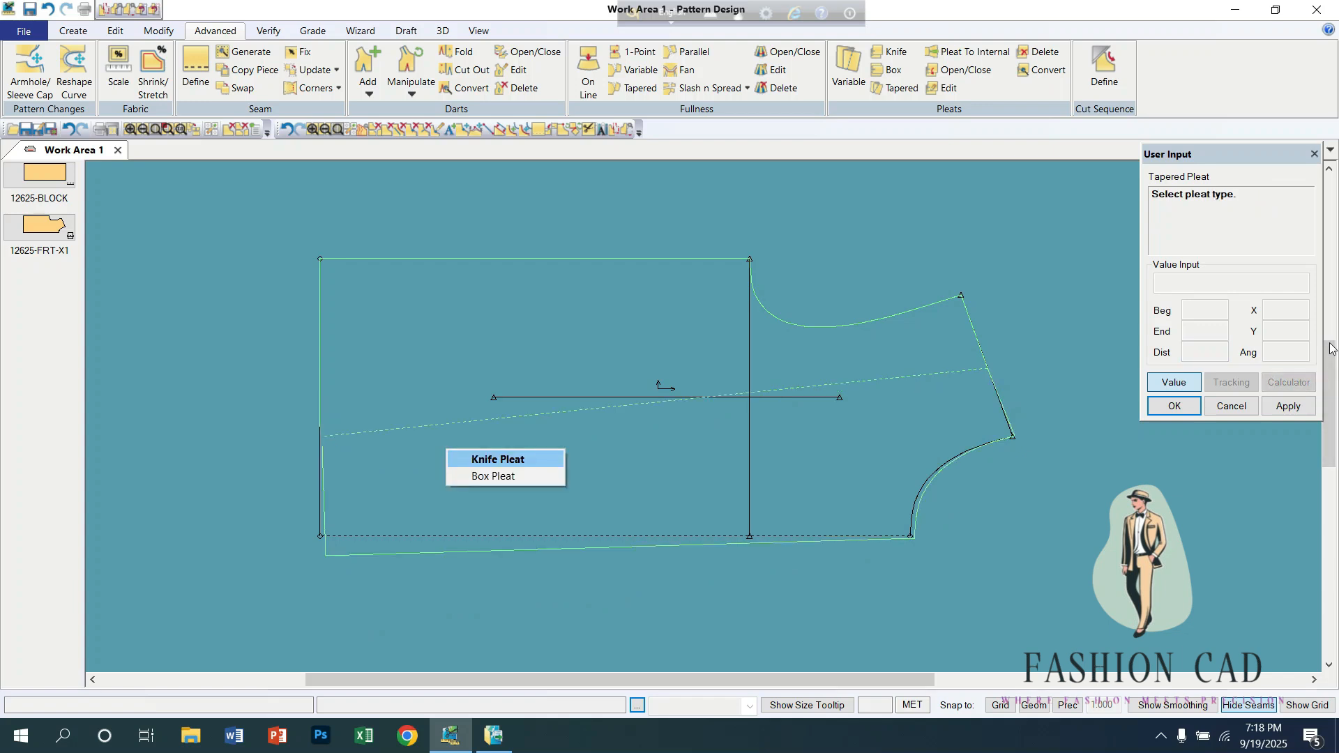
pyautogui.click(511, 460)
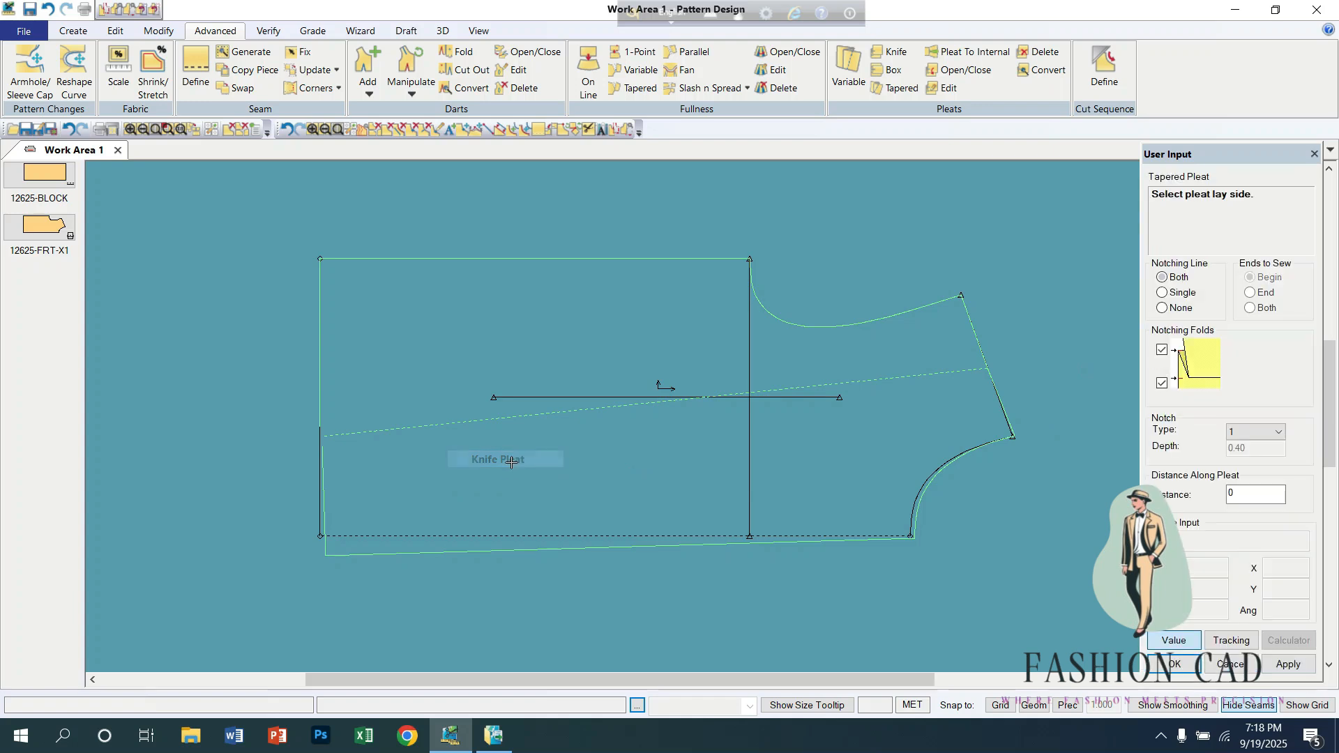
pyautogui.click(543, 484)
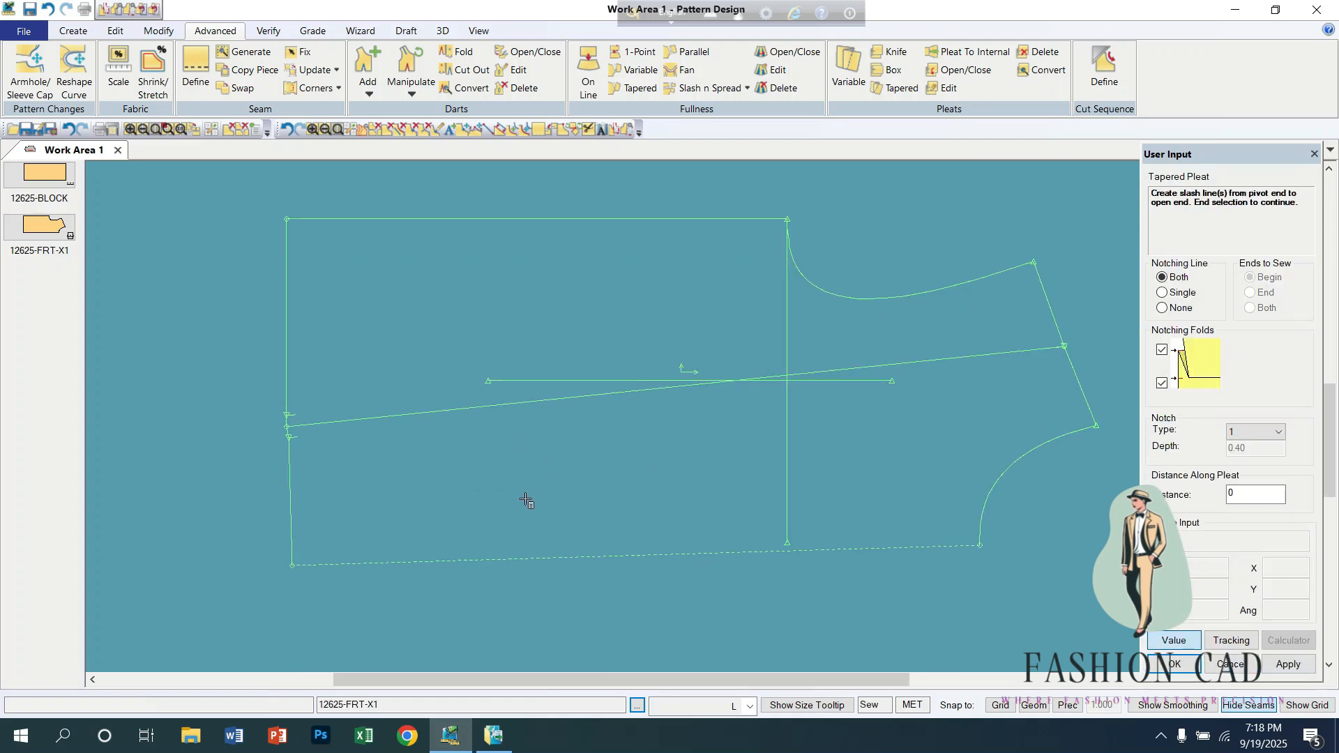
pyautogui.rightClick(517, 466)
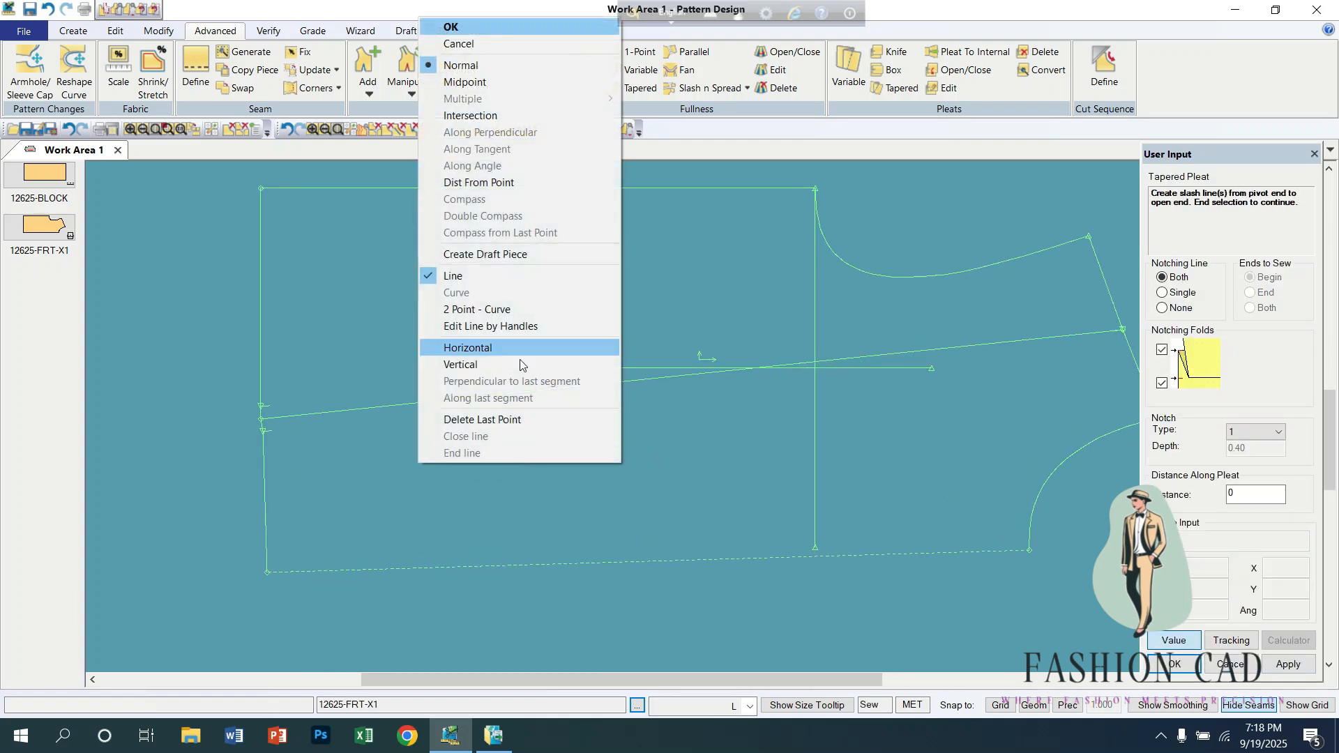
pyautogui.rightClick(672, 296)
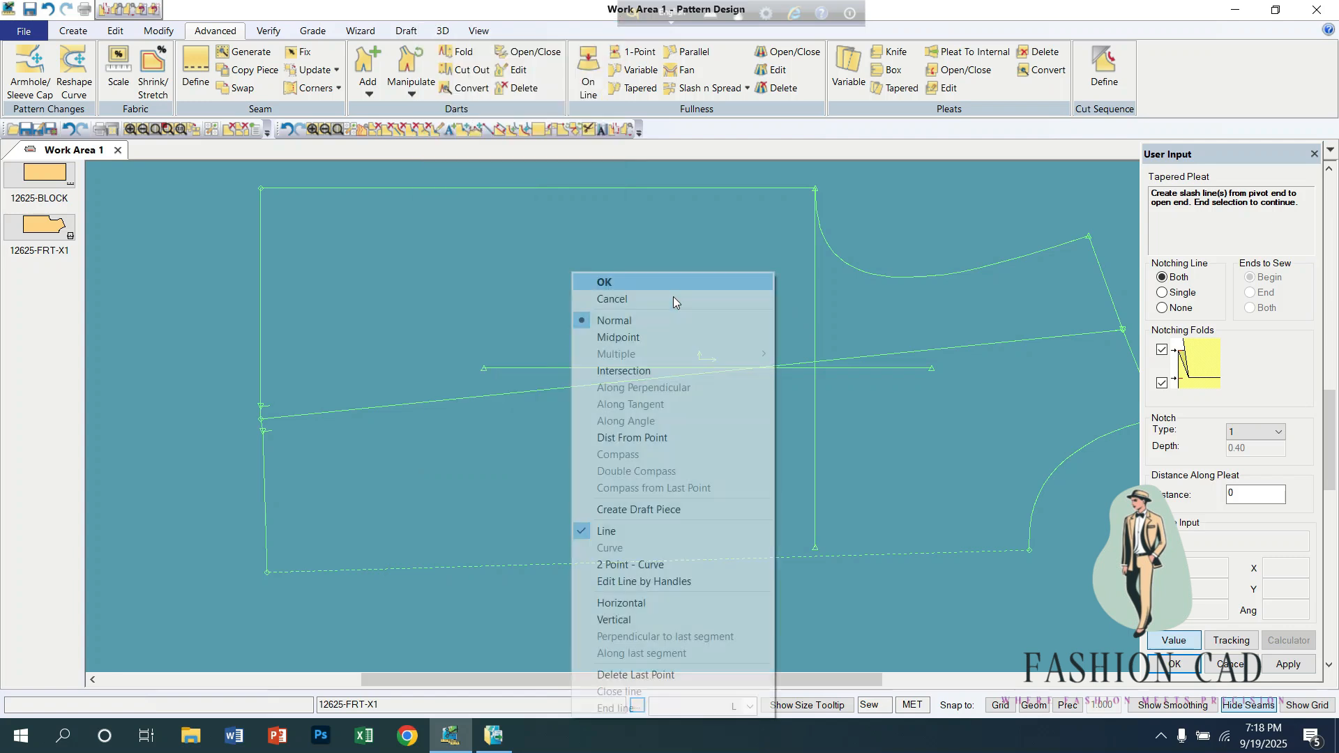
pyautogui.click(672, 284)
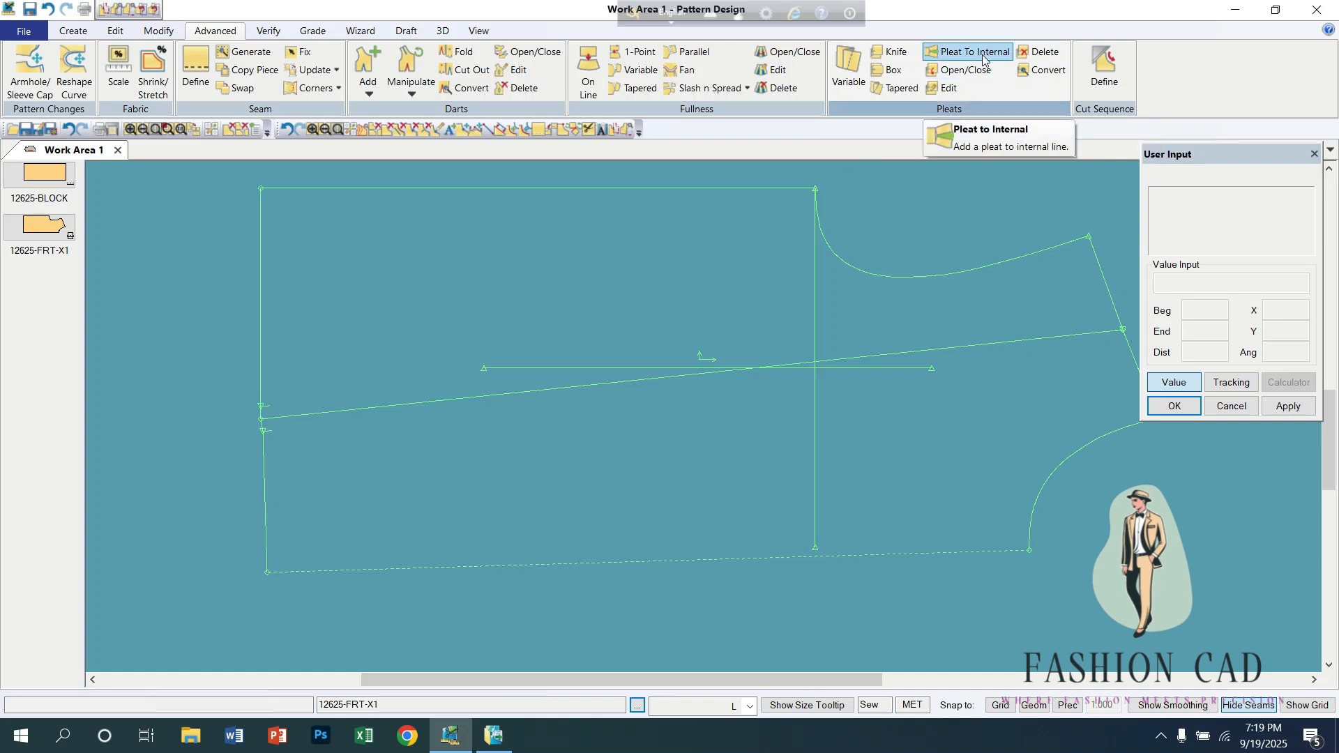
pyautogui.moveTo(714, 303); pyautogui.dragTo(635, 334, button='middle')
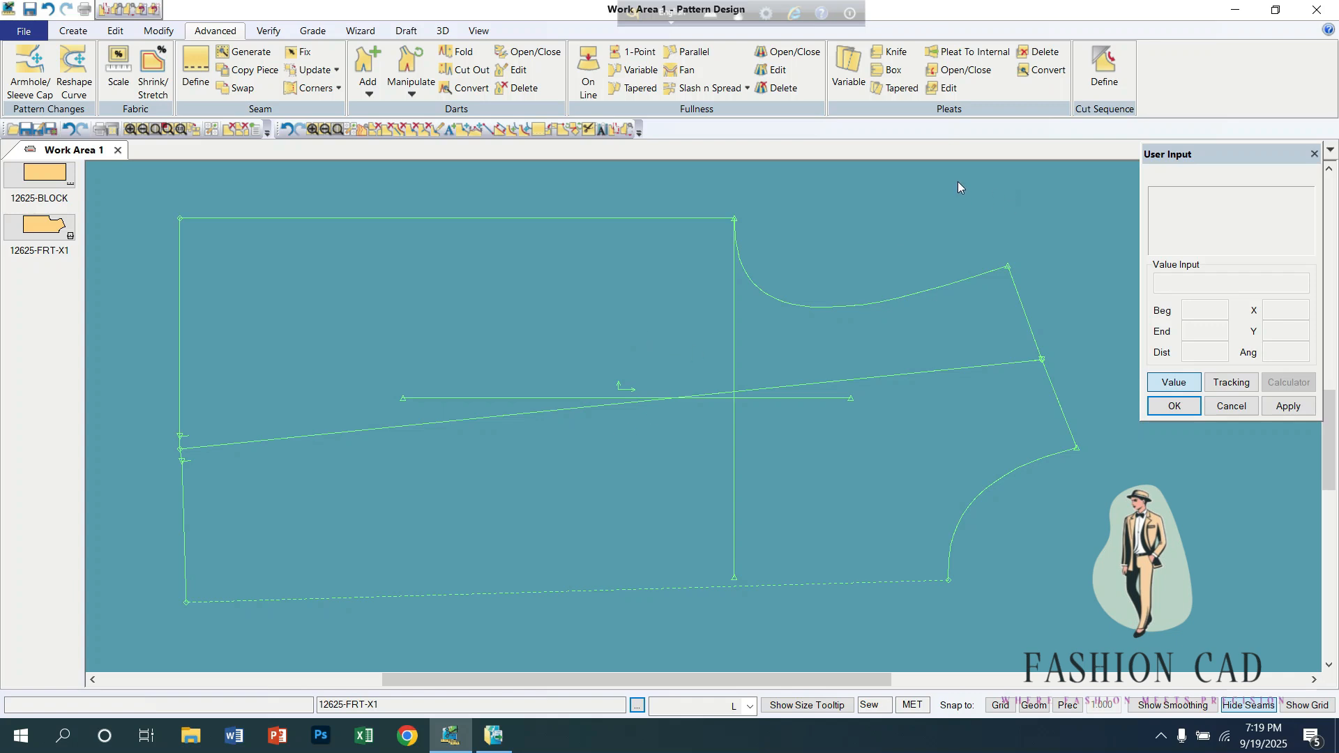
pyautogui.click(949, 92)
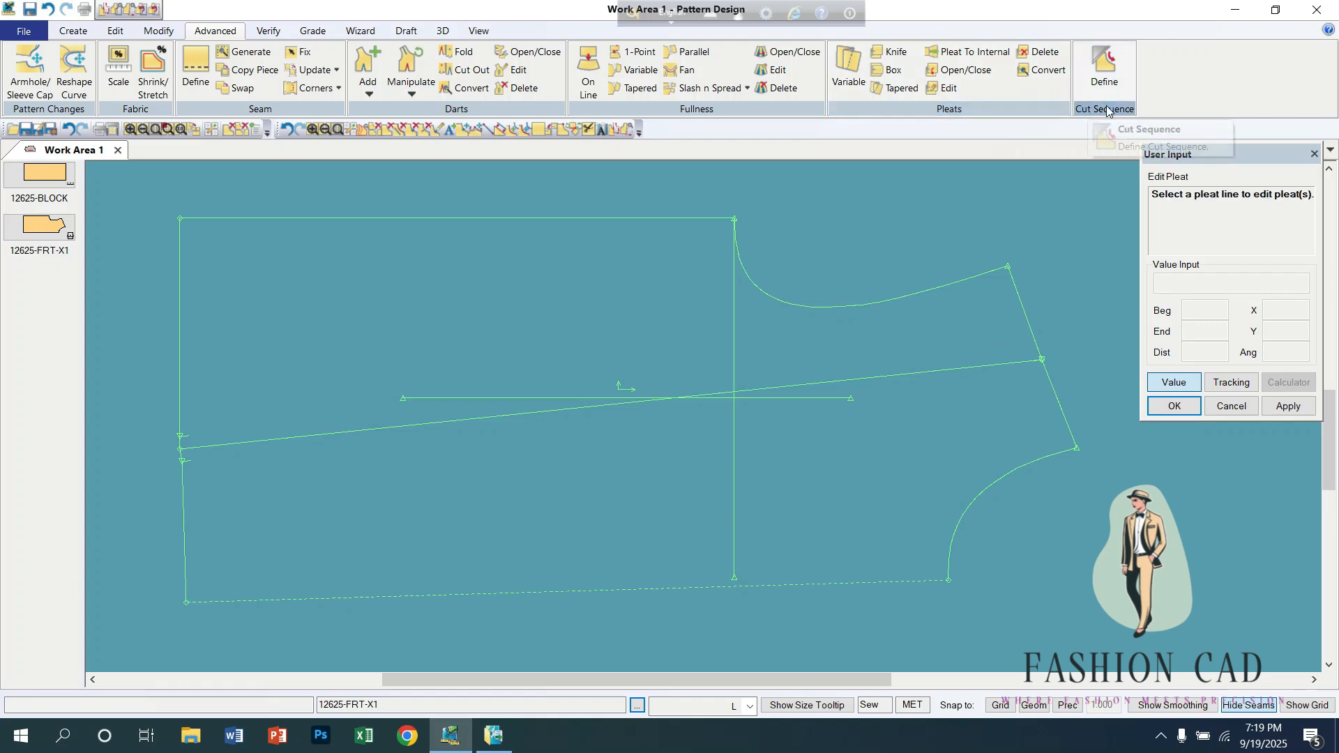
pyautogui.rightClick(545, 300)
pyautogui.click(546, 303)
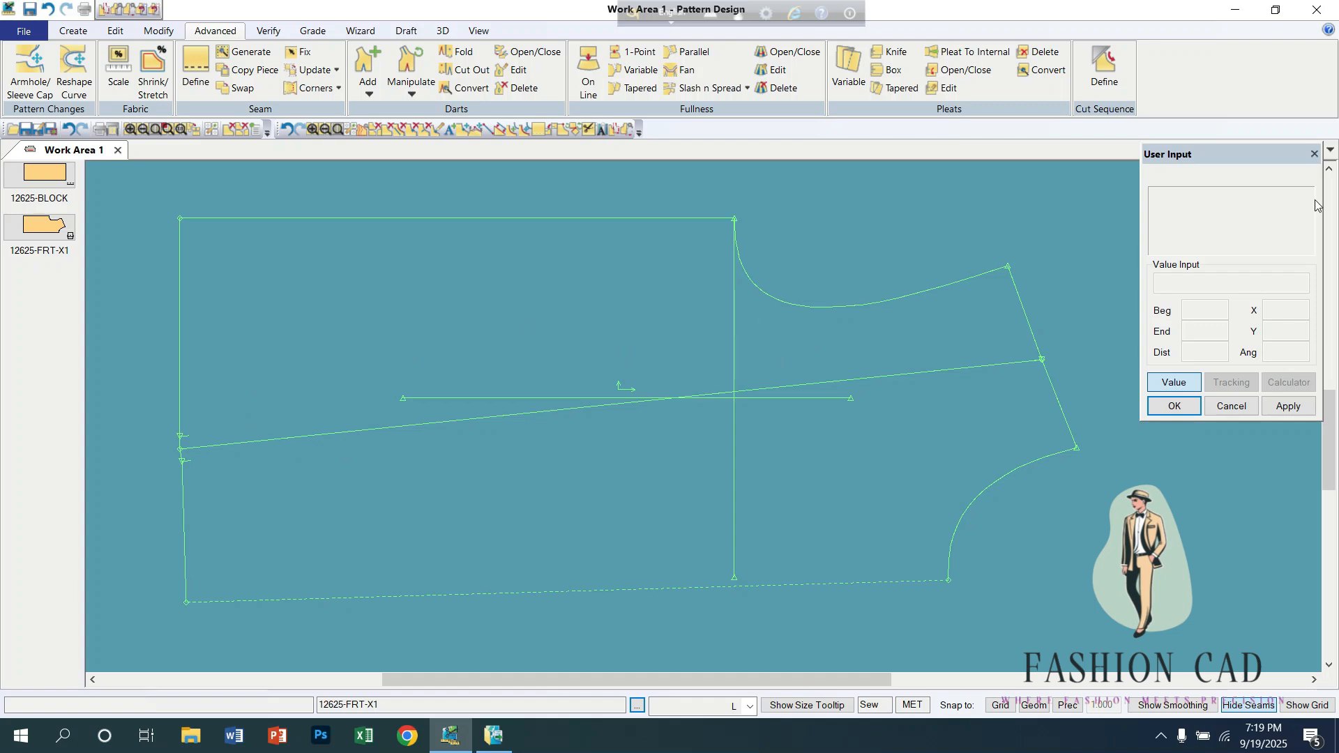
# Step: Minimize Pattern Design and move the GURU archive from the desktop to the Recycle Bin
pyautogui.click(1312, 155)
pyautogui.click(1235, 10)
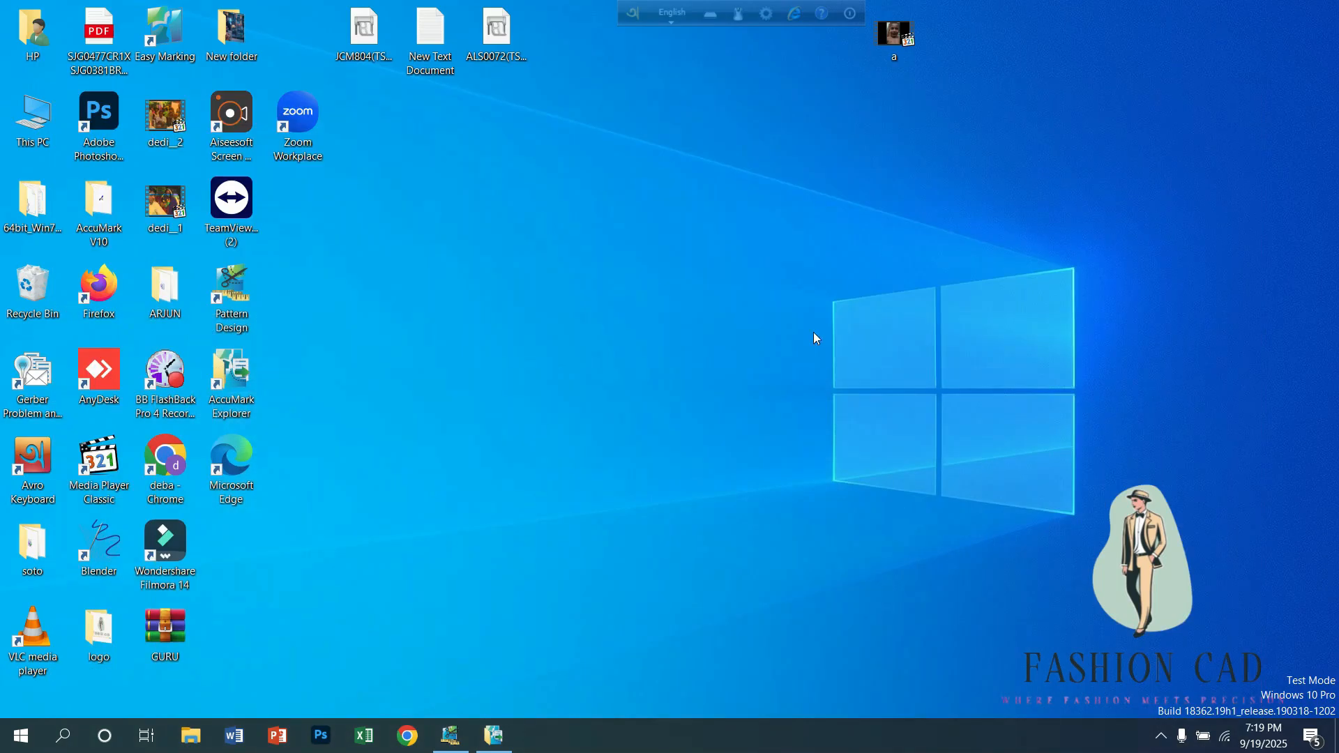
pyautogui.moveTo(178, 630); pyautogui.dragTo(53, 299)
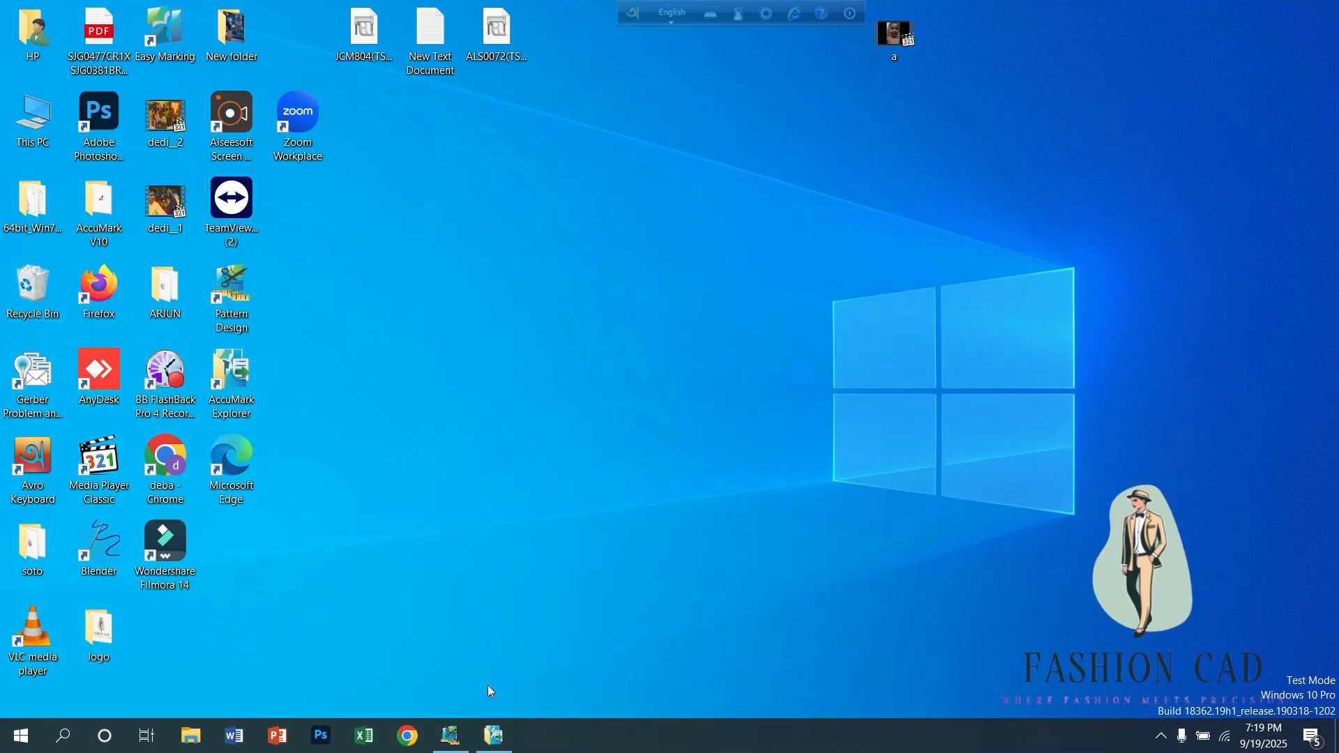
# Step: Switch to AccuMark Explorer and, in LAND on D:, select only 12125-S-FLY-X1, MENSPANT-FRONT, 12625-FRT-X1, 12625-SLV-X2, 12625-BCK PART-X1 and 12625-BLOCK
pyautogui.click(503, 745)
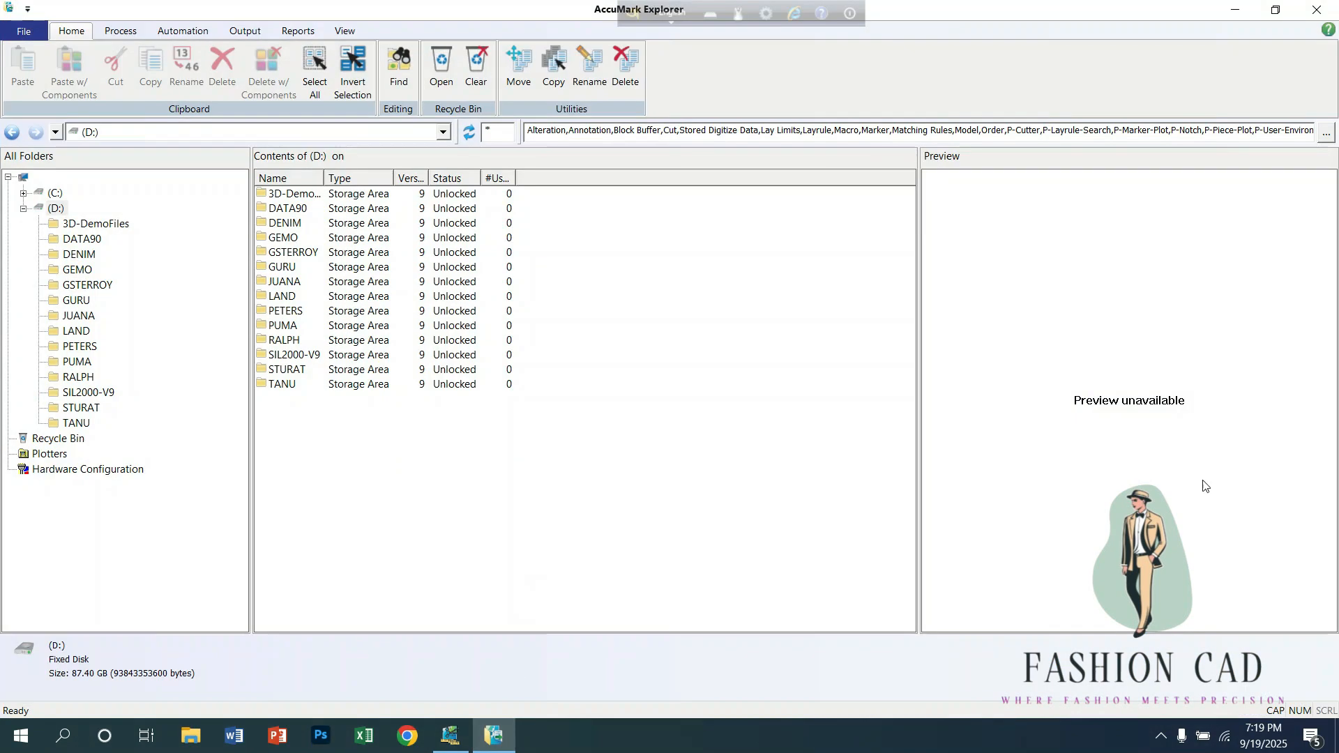
pyautogui.click(77, 331)
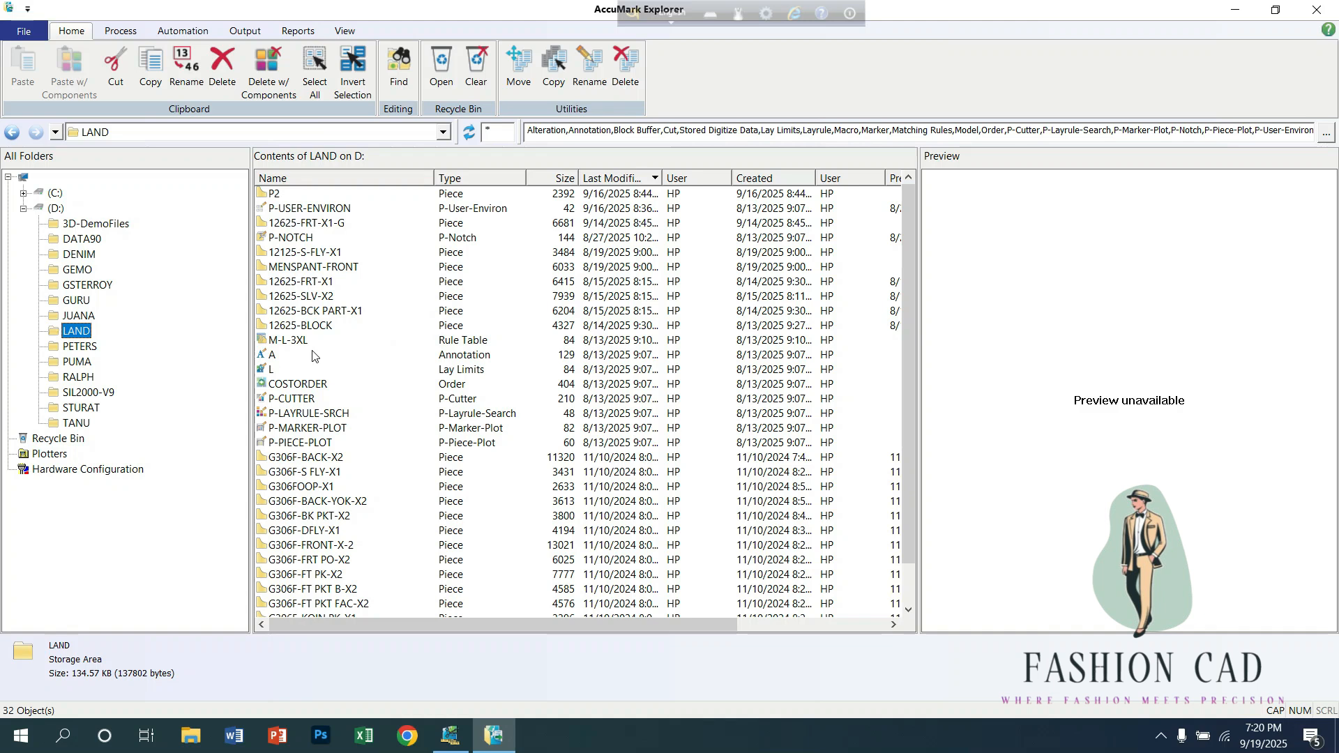
pyautogui.click(321, 329)
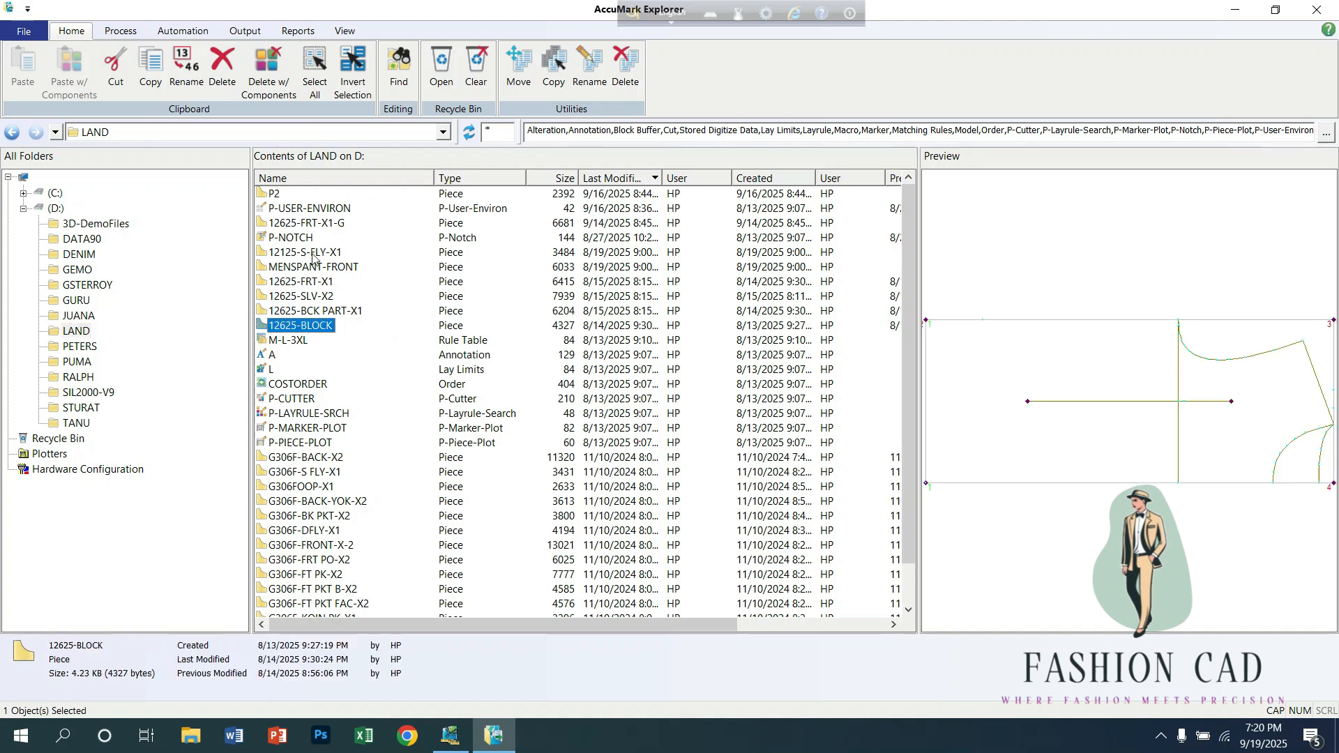
pyautogui.keyDown('ctrl'); pyautogui.click(304, 224); pyautogui.keyUp('ctrl')
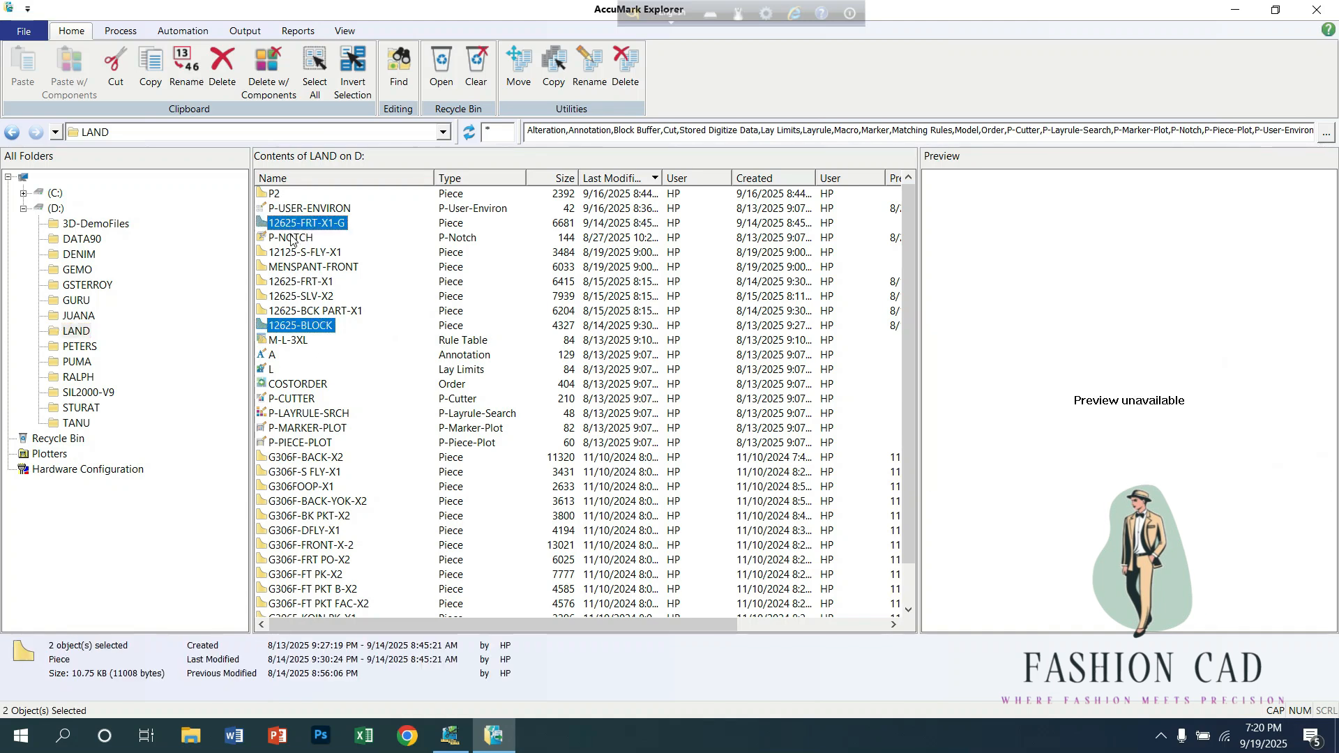
pyautogui.keyDown('ctrl'); pyautogui.click(305, 312); pyautogui.keyUp('ctrl')
pyautogui.keyDown('ctrl'); pyautogui.click(305, 296); pyautogui.keyUp('ctrl')
pyautogui.keyDown('ctrl'); pyautogui.click(306, 282); pyautogui.keyUp('ctrl')
pyautogui.keyDown('ctrl'); pyautogui.click(307, 267); pyautogui.keyUp('ctrl')
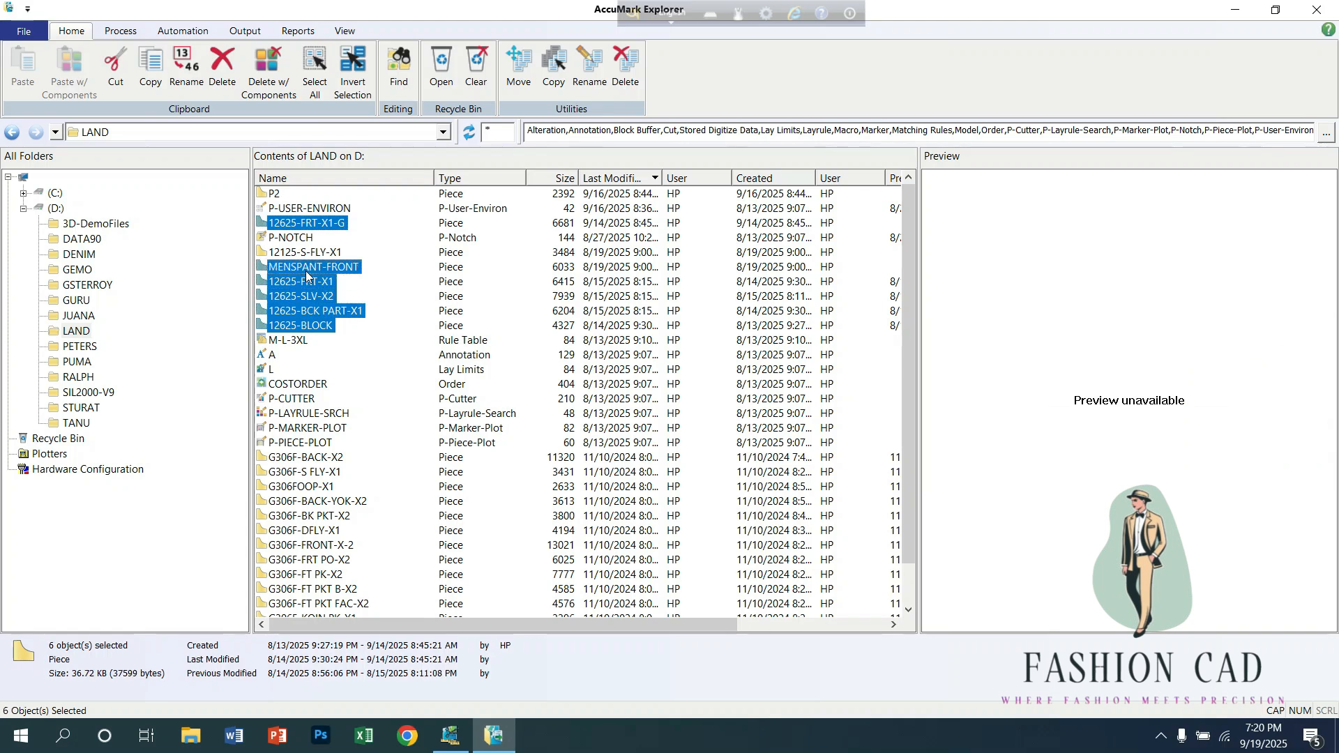
pyautogui.keyDown('ctrl'); pyautogui.click(301, 253); pyautogui.keyUp('ctrl')
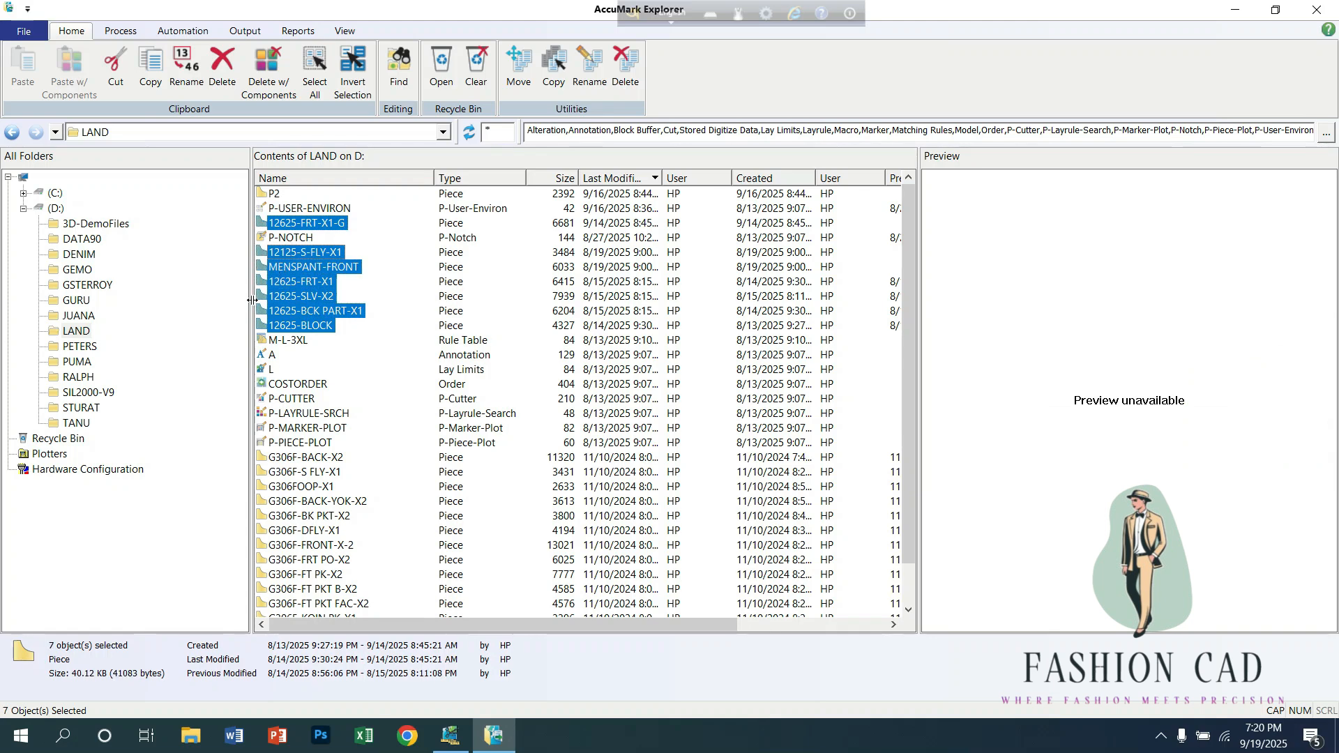
pyautogui.keyDown('ctrl'); pyautogui.click(343, 224); pyautogui.keyUp('ctrl')
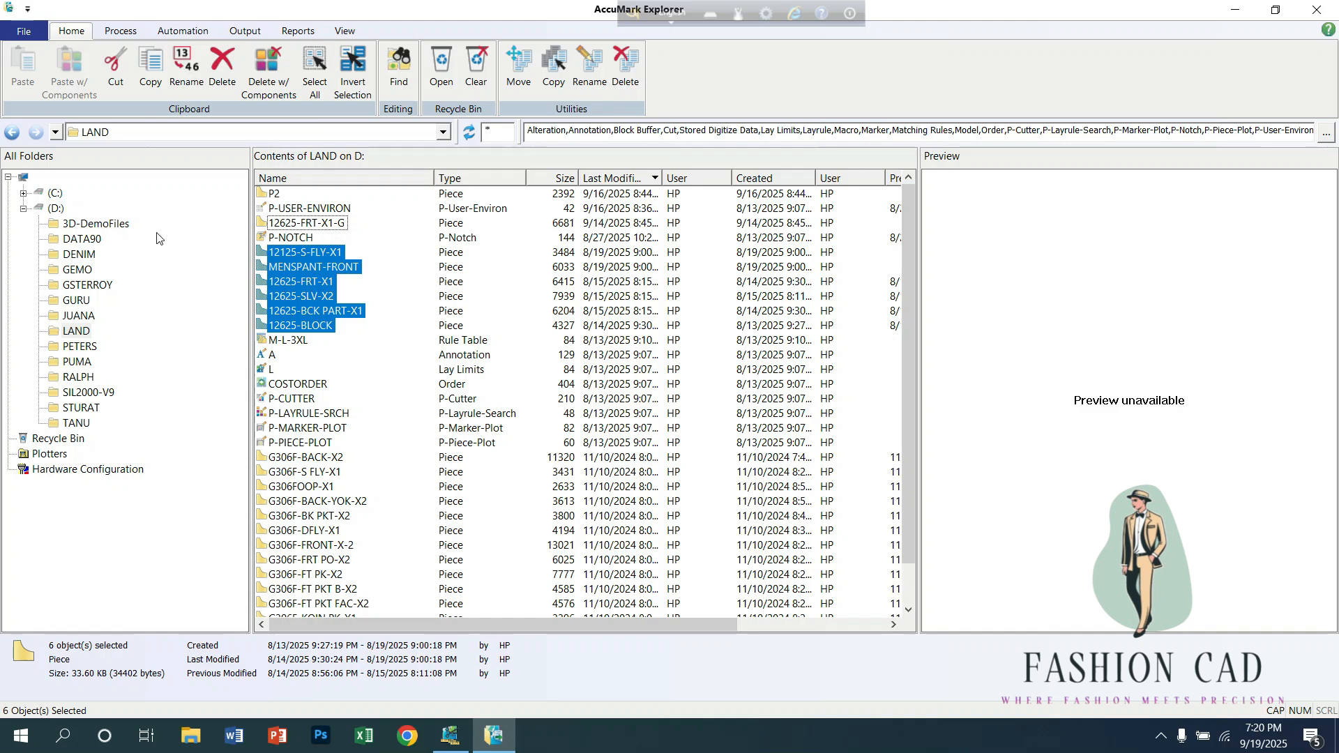
# Step: Export the selected pieces to the desktop as the zip file LAND-12 and move the archive to an empty area of the desktop
pyautogui.click(32, 37)
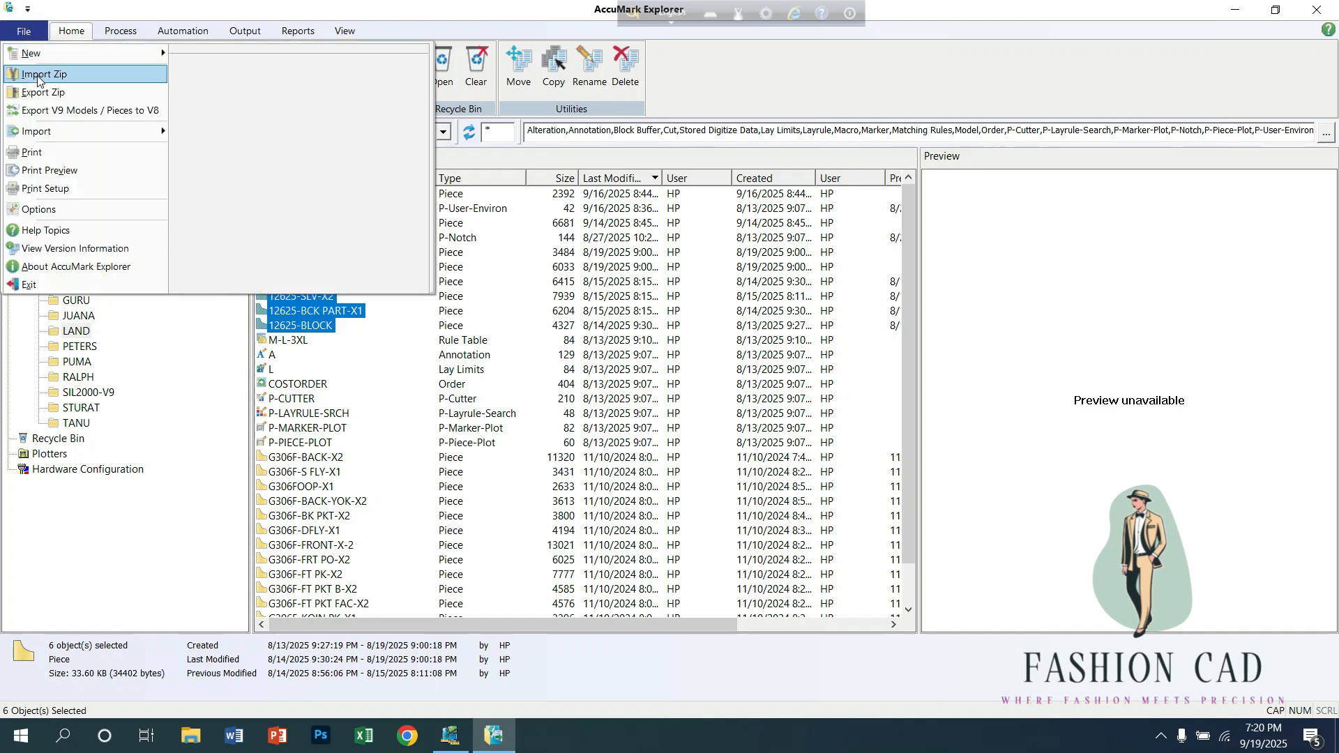
pyautogui.click(45, 107)
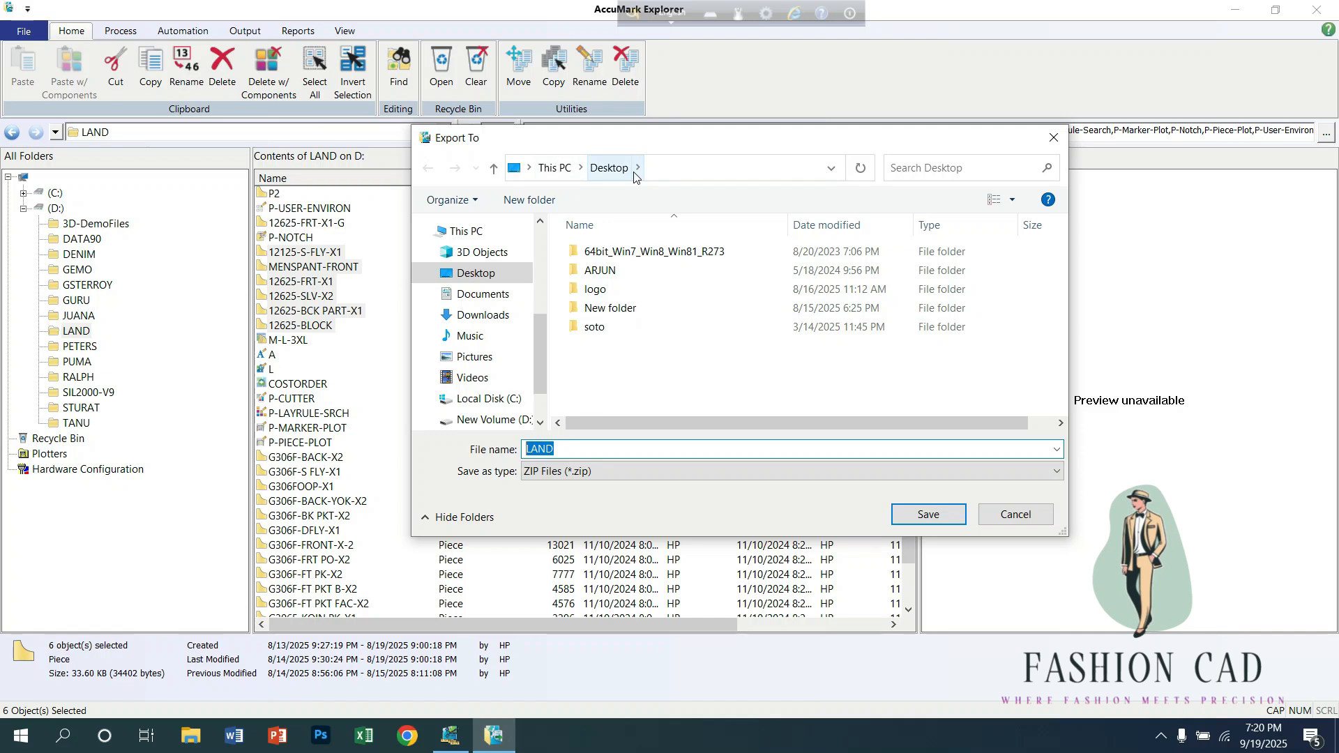
pyautogui.click(563, 449)
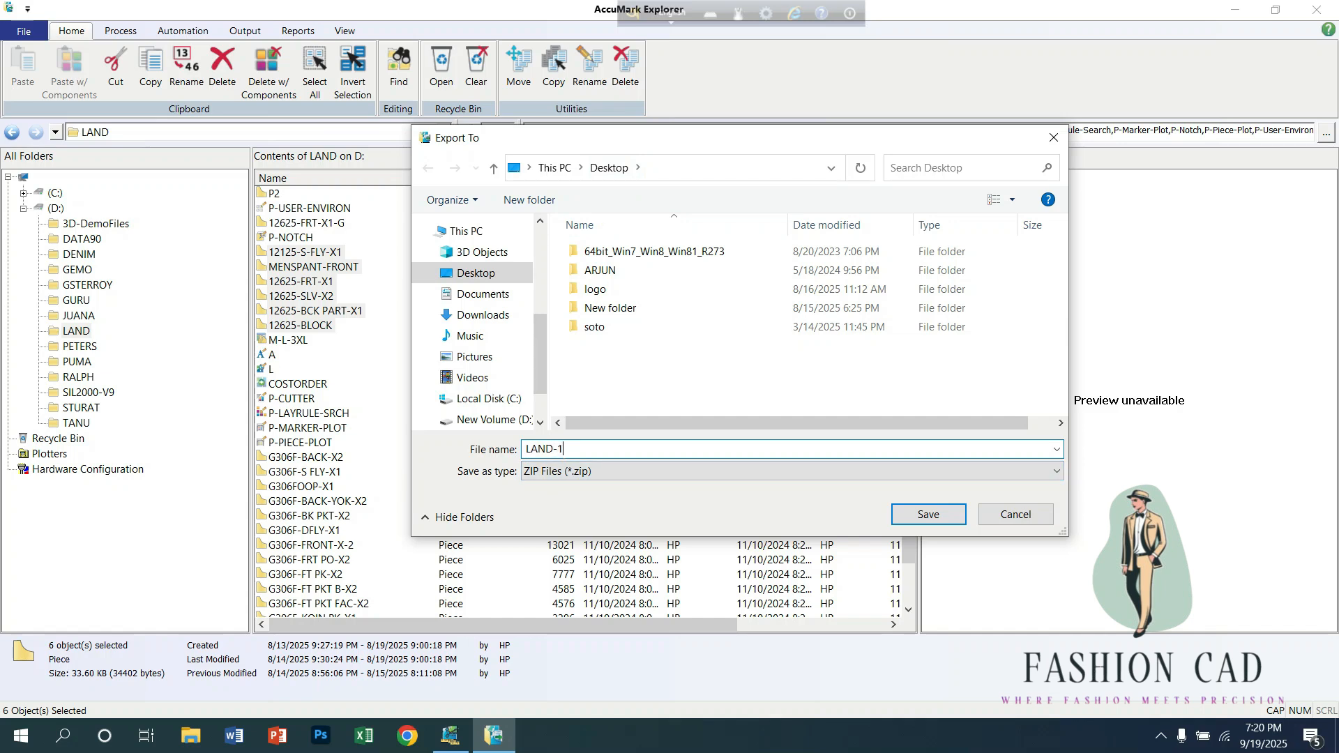
pyautogui.click(930, 513)
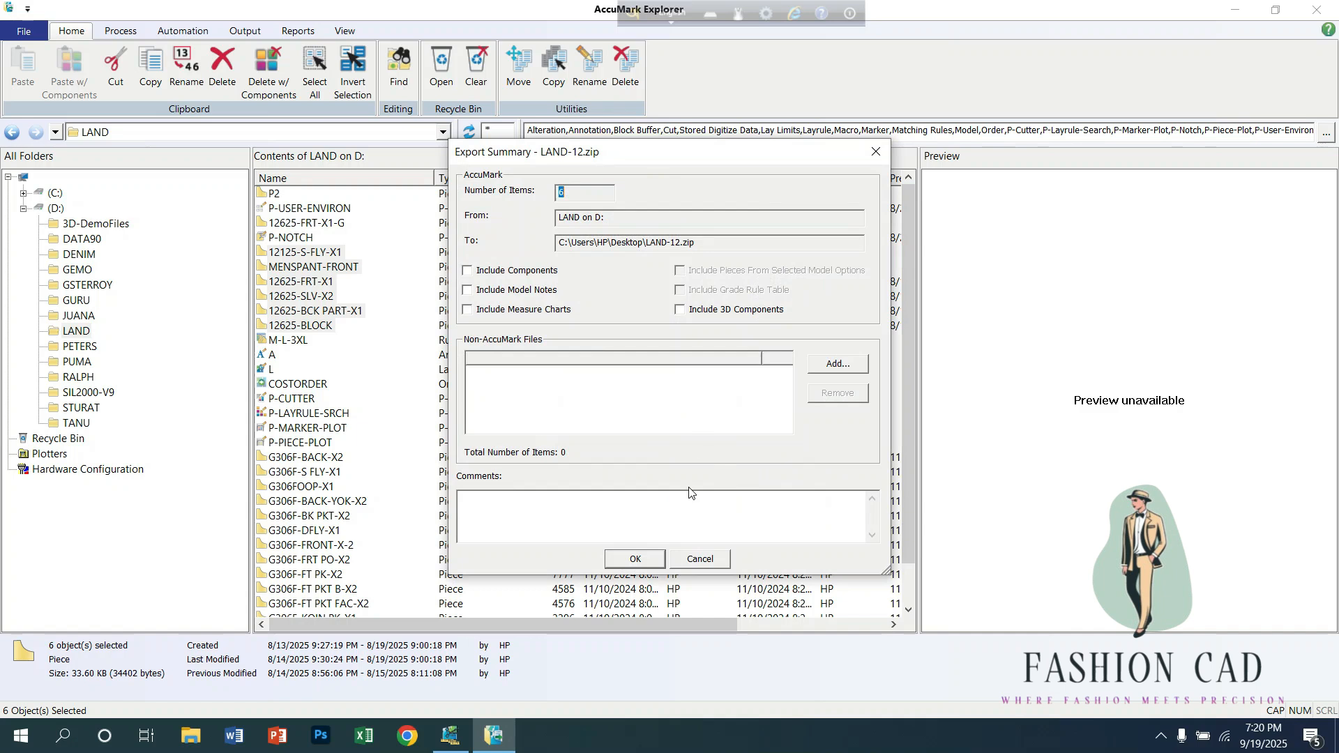
pyautogui.click(638, 560)
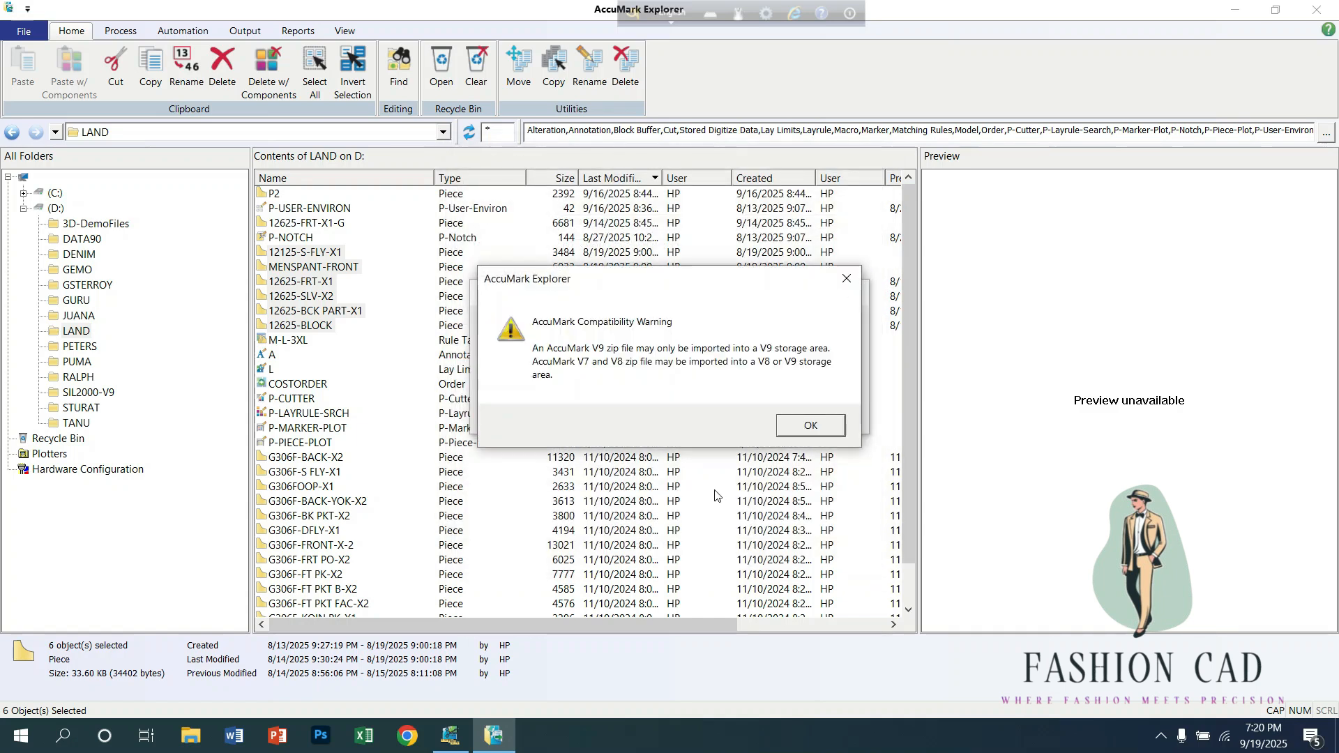
pyautogui.click(802, 436)
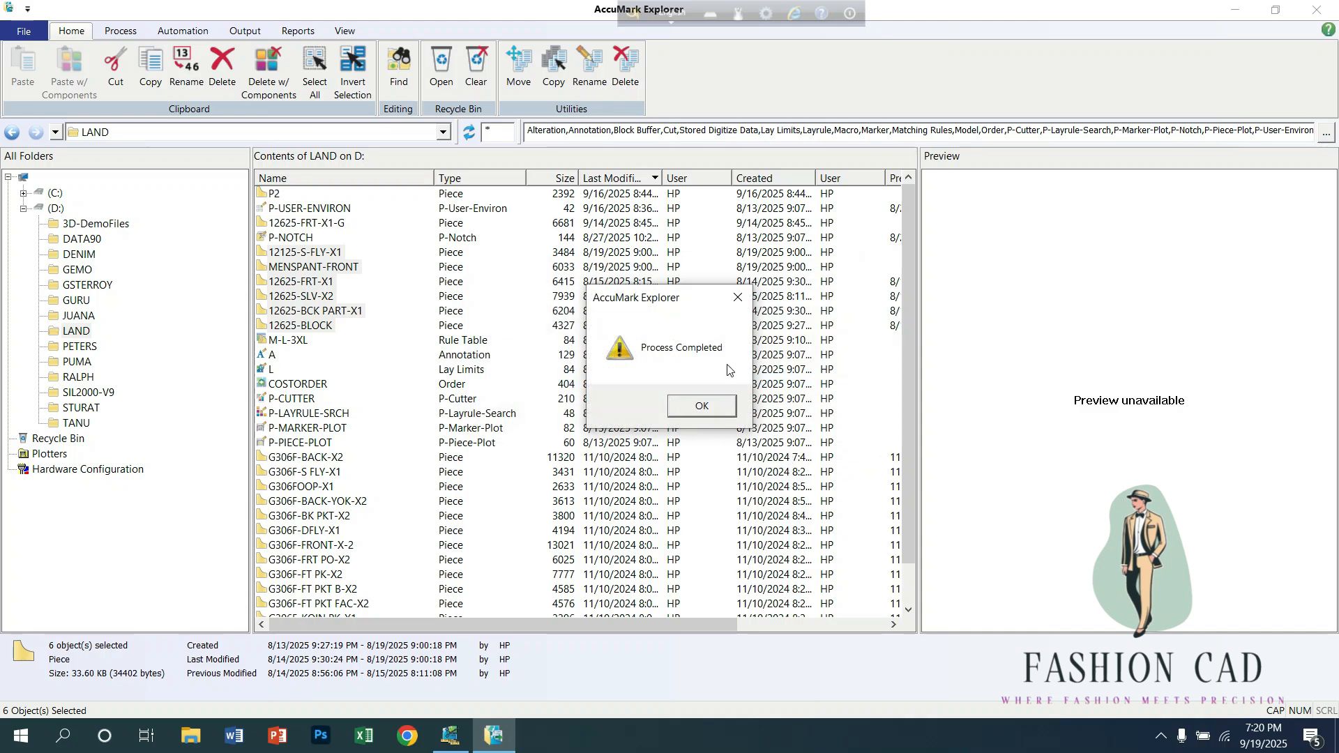
pyautogui.click(712, 411)
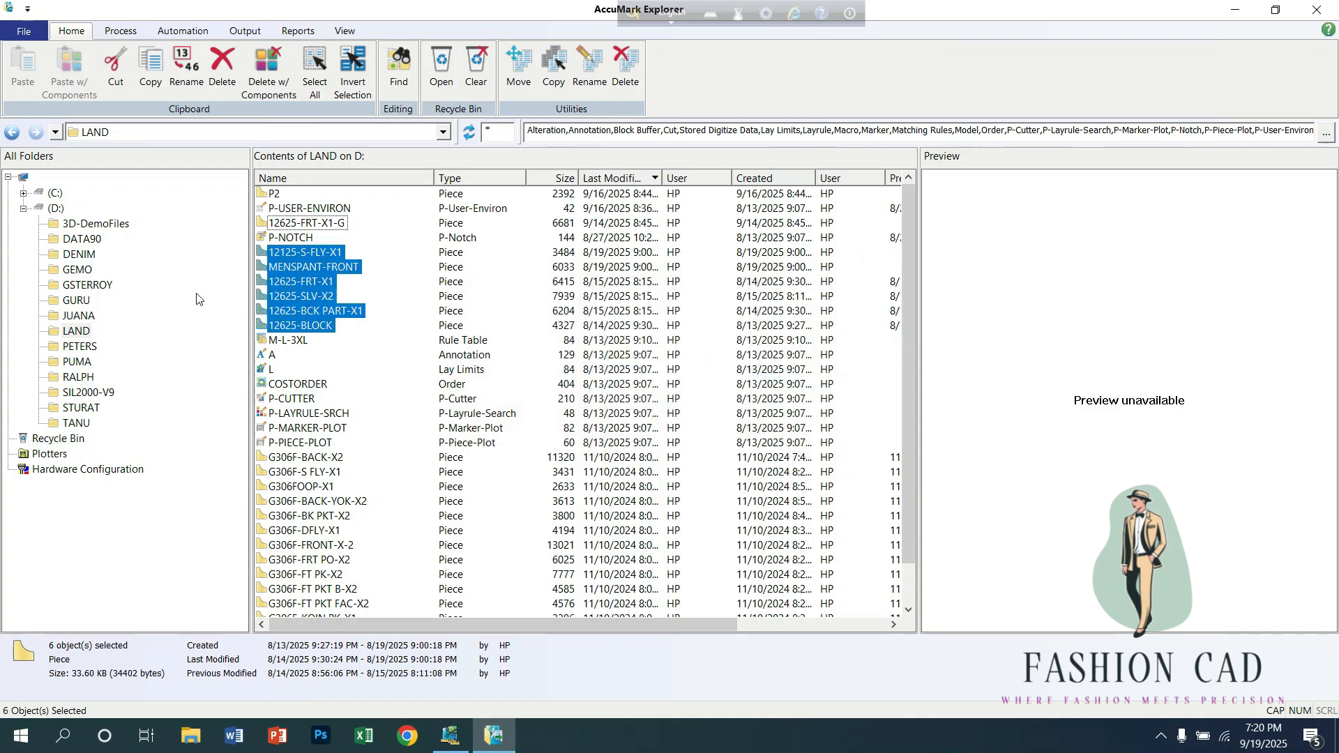
pyautogui.click(1232, 11)
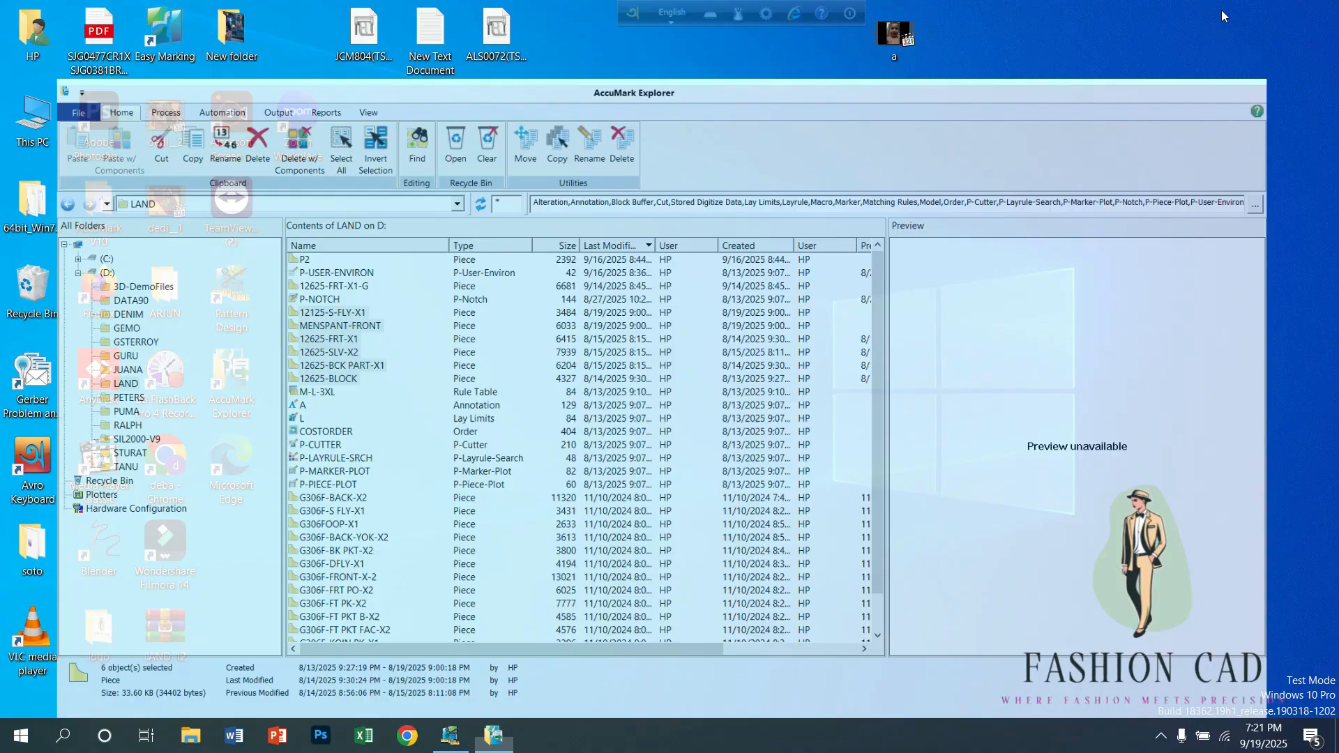
pyautogui.moveTo(596, 263); pyautogui.dragTo(547, 204)
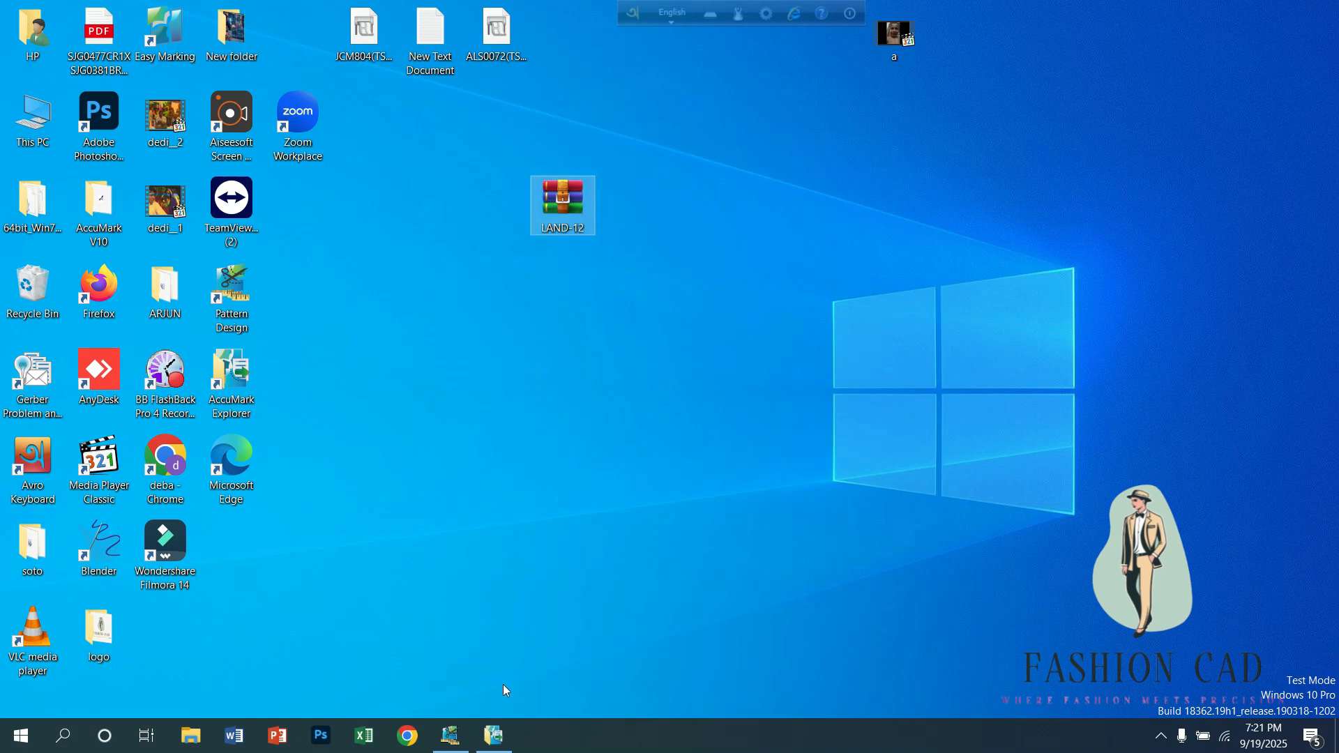
# Step: Return to AccuMark Explorer and export the same six selected pieces to the desktop as the zip file LAND-123
pyautogui.moveTo(493, 739)
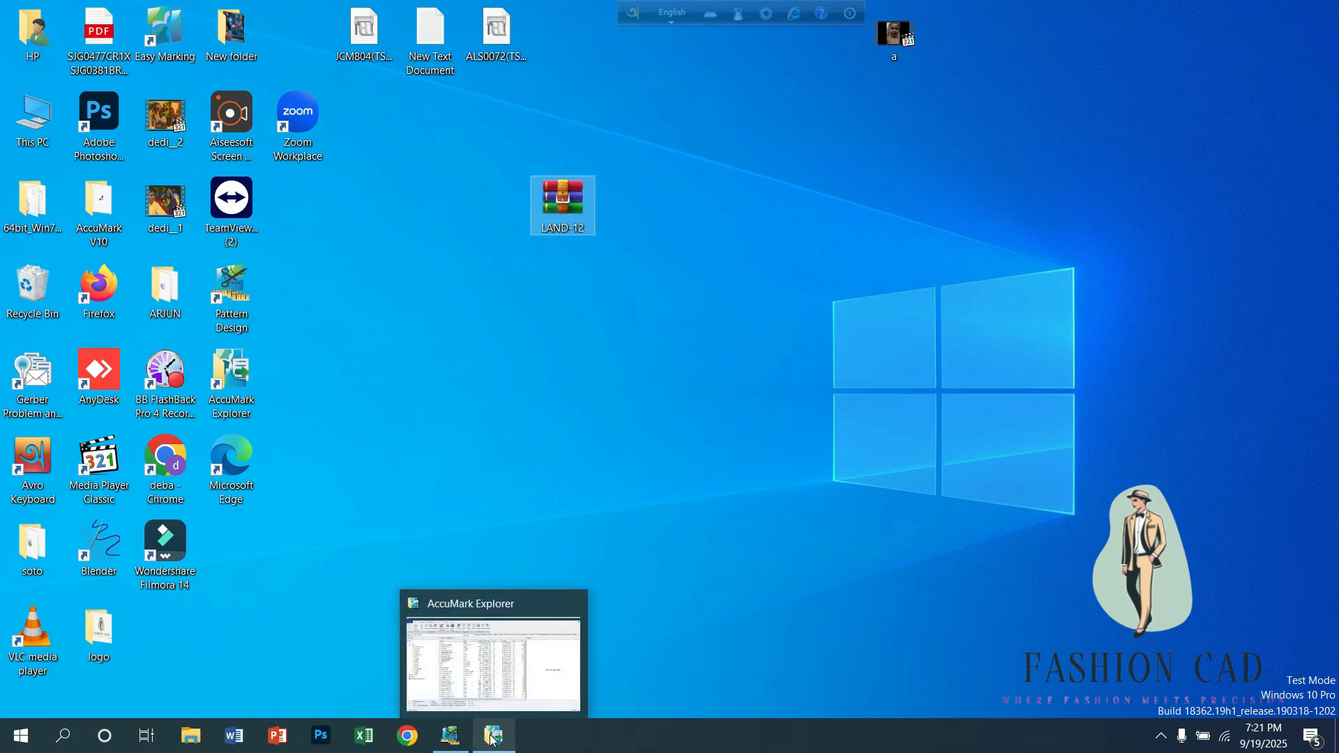
pyautogui.click(491, 739)
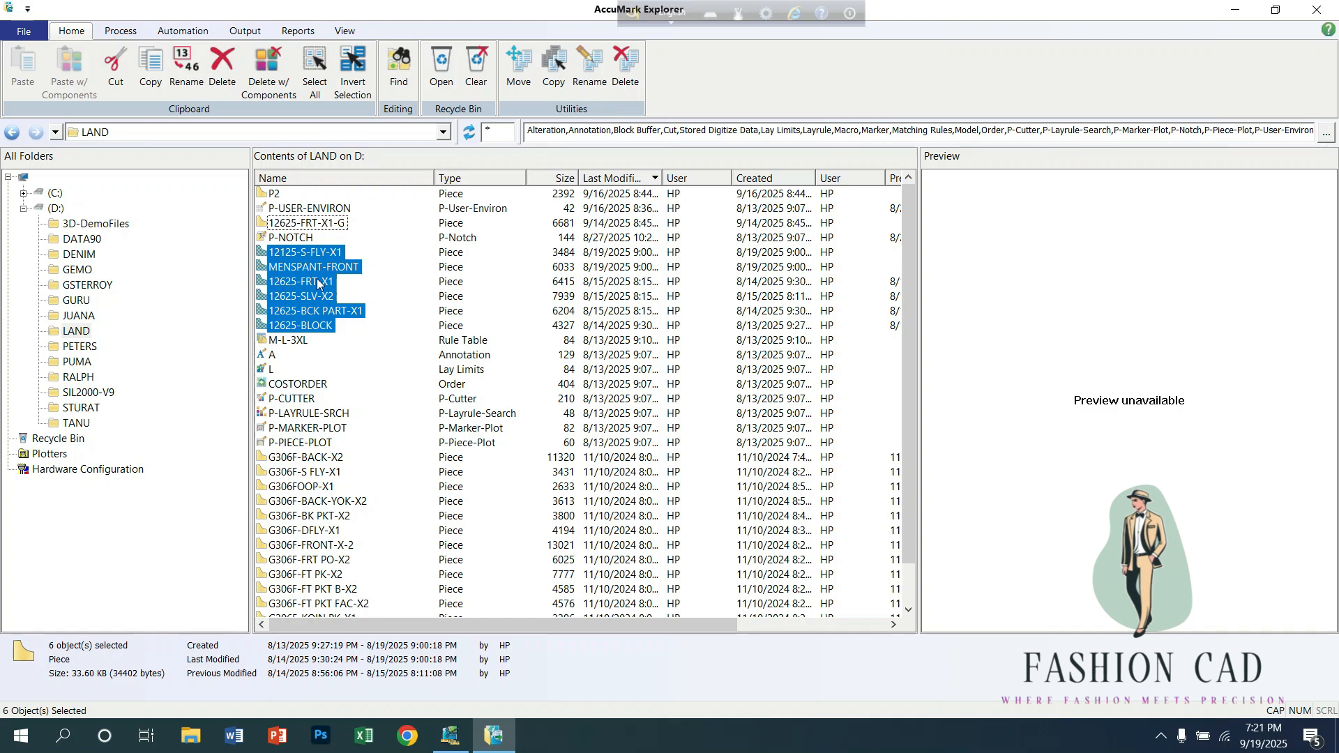
pyautogui.click(25, 33)
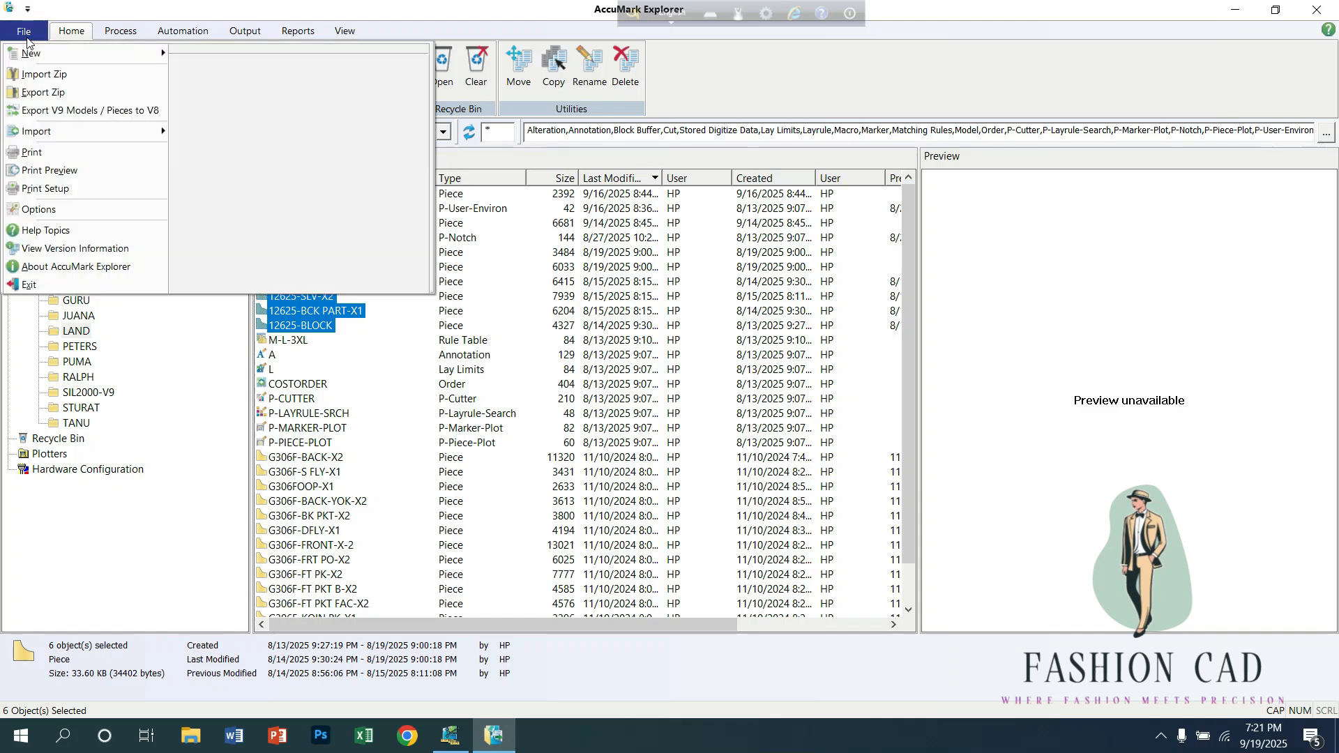
pyautogui.click(29, 99)
pyautogui.click(570, 457)
pyautogui.write('-')
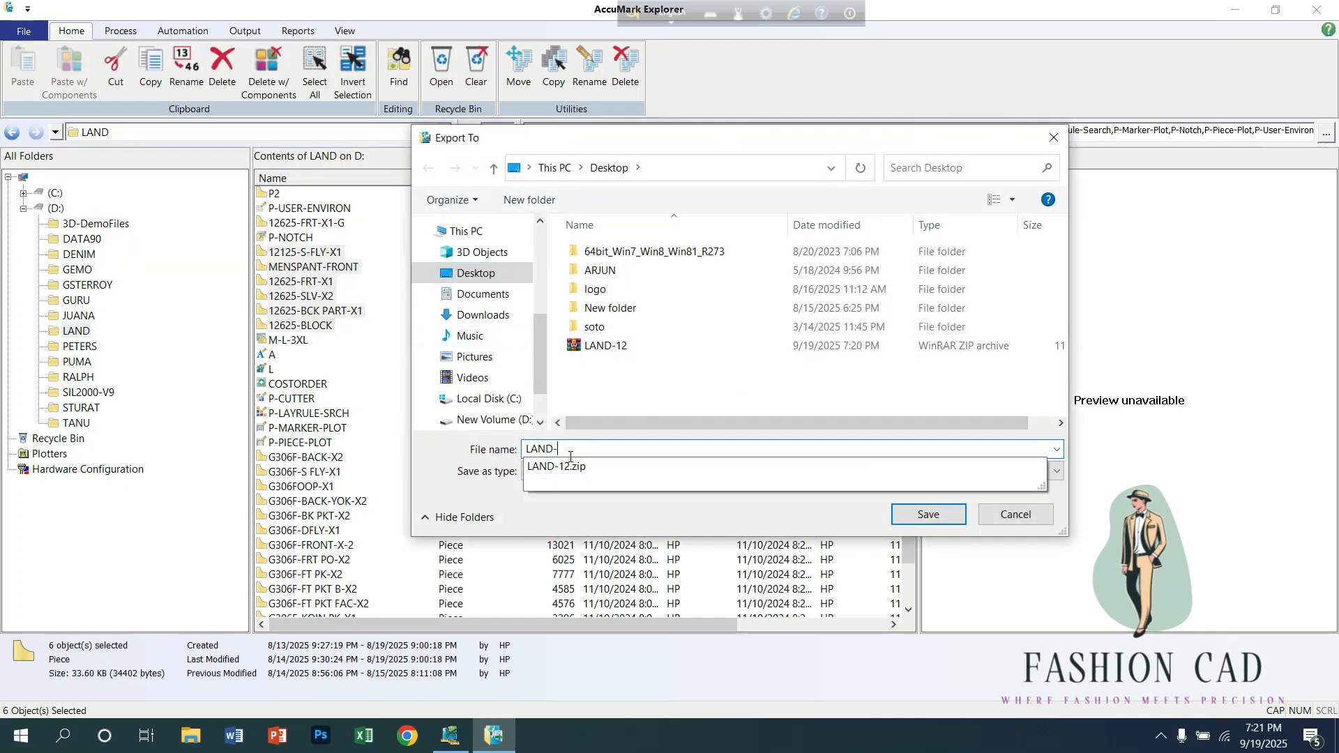
pyautogui.write('123')
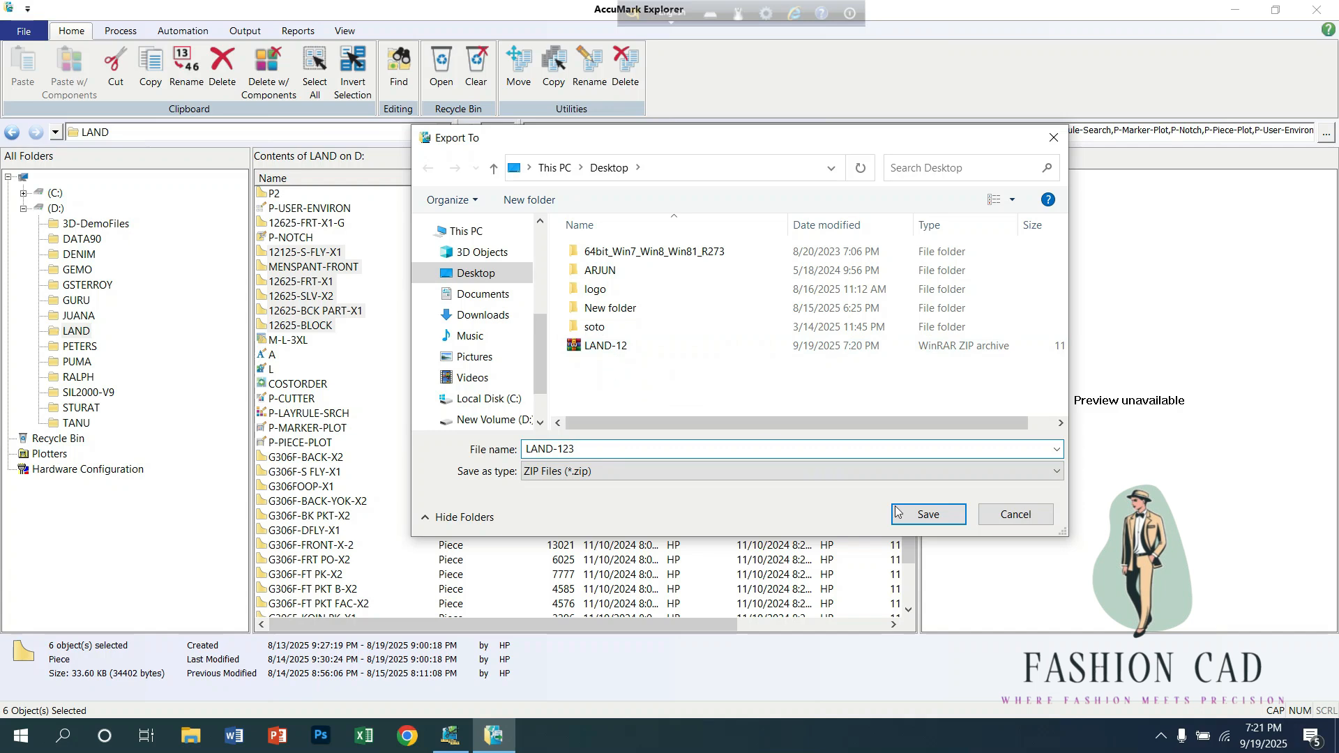
pyautogui.click(929, 517)
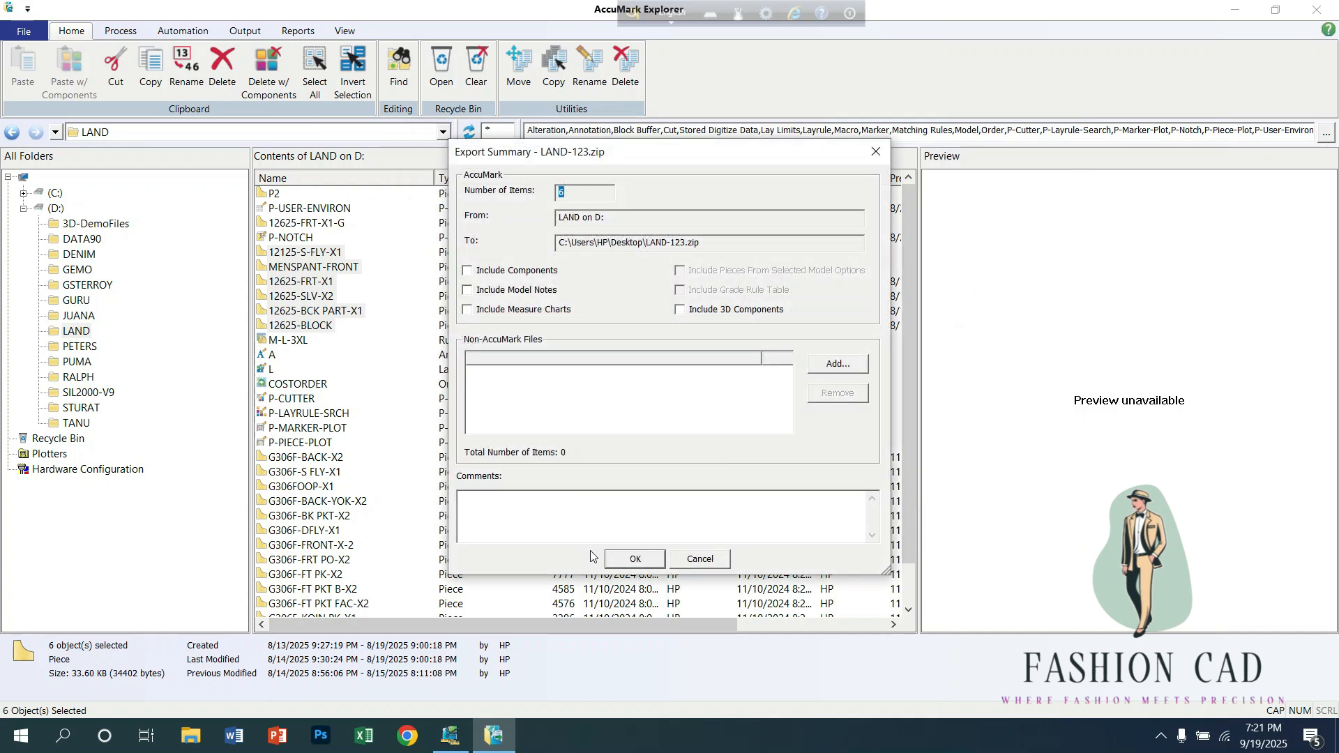
pyautogui.click(638, 561)
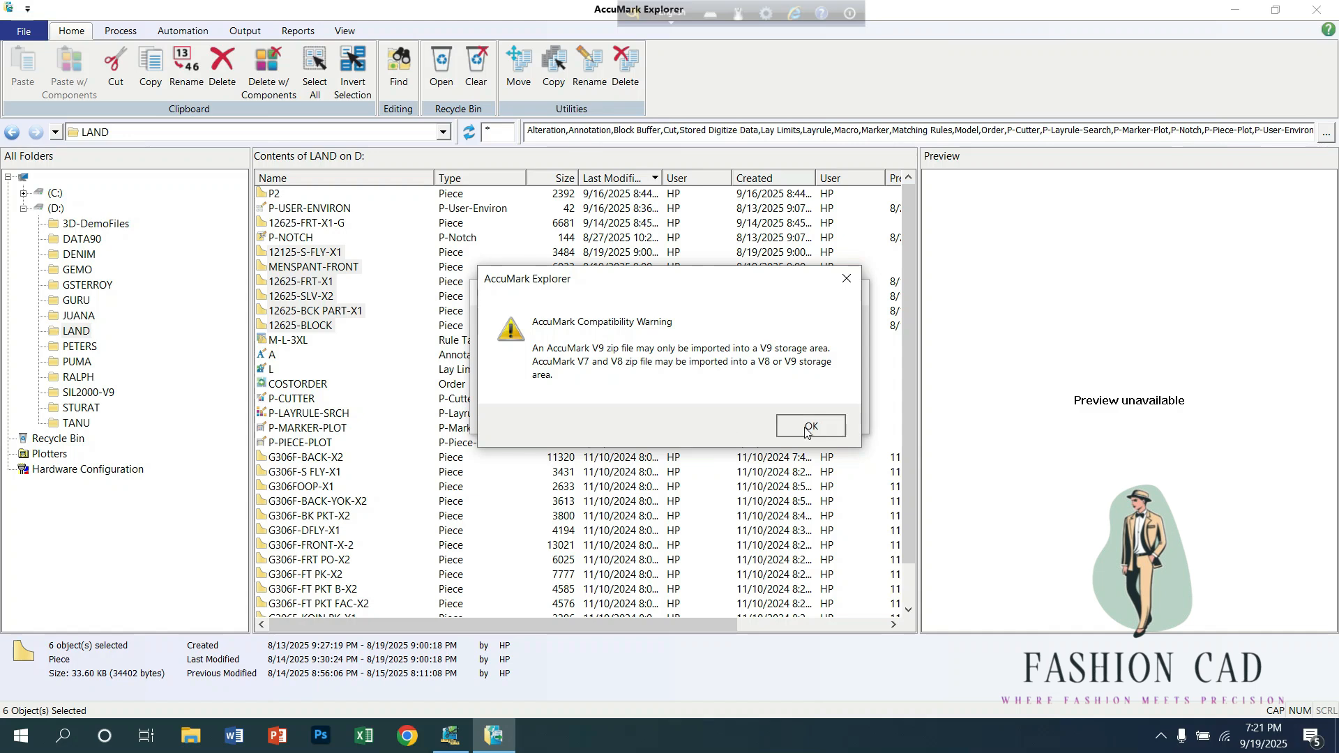
pyautogui.click(806, 427)
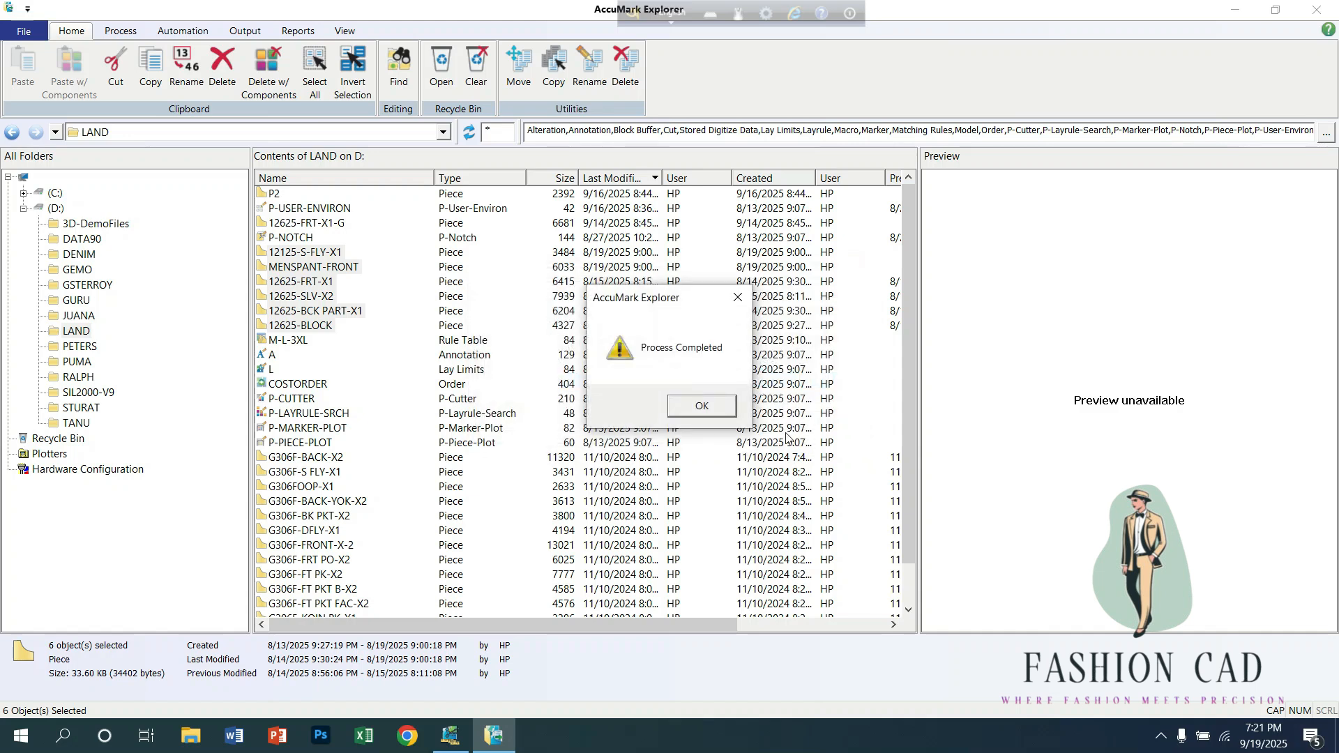
pyautogui.click(701, 406)
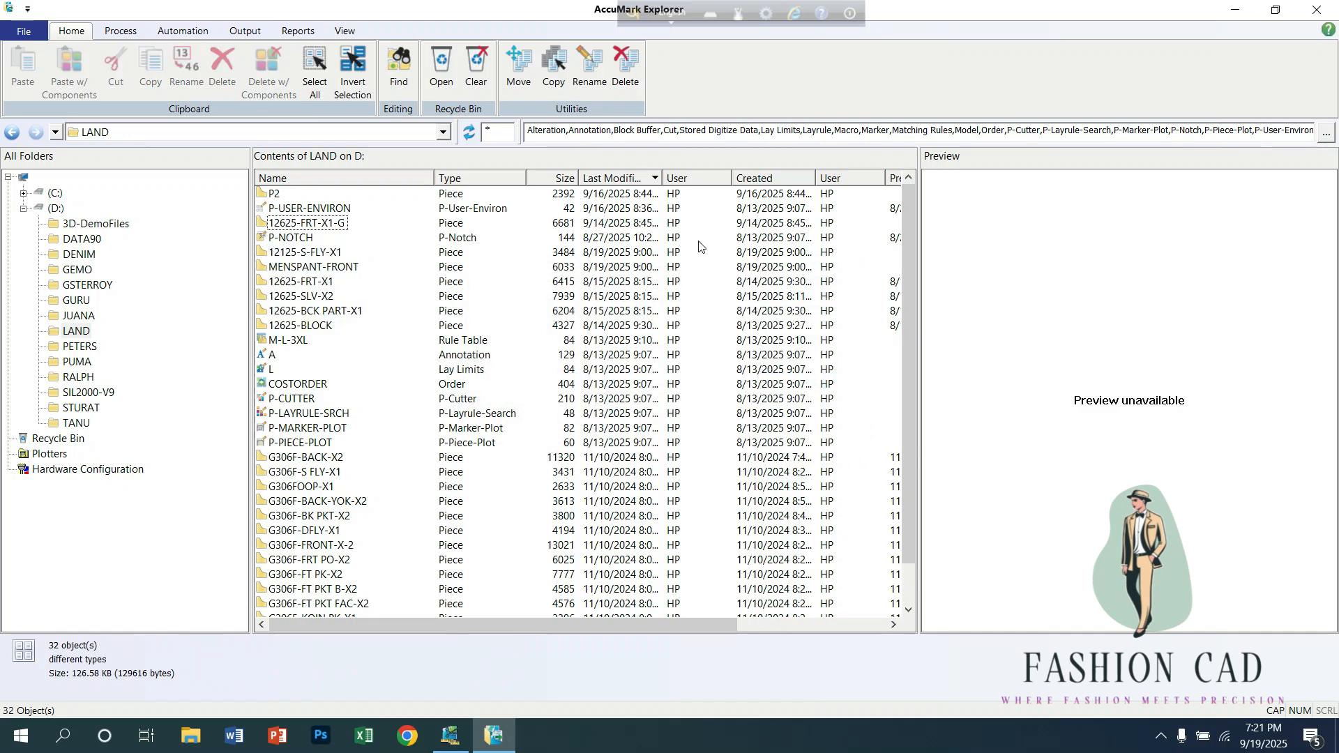
# Step: Arrange the LAND-12 and LAND-123 archives side by side on the desktop, and switch back to Pattern Design
pyautogui.click(1235, 10)
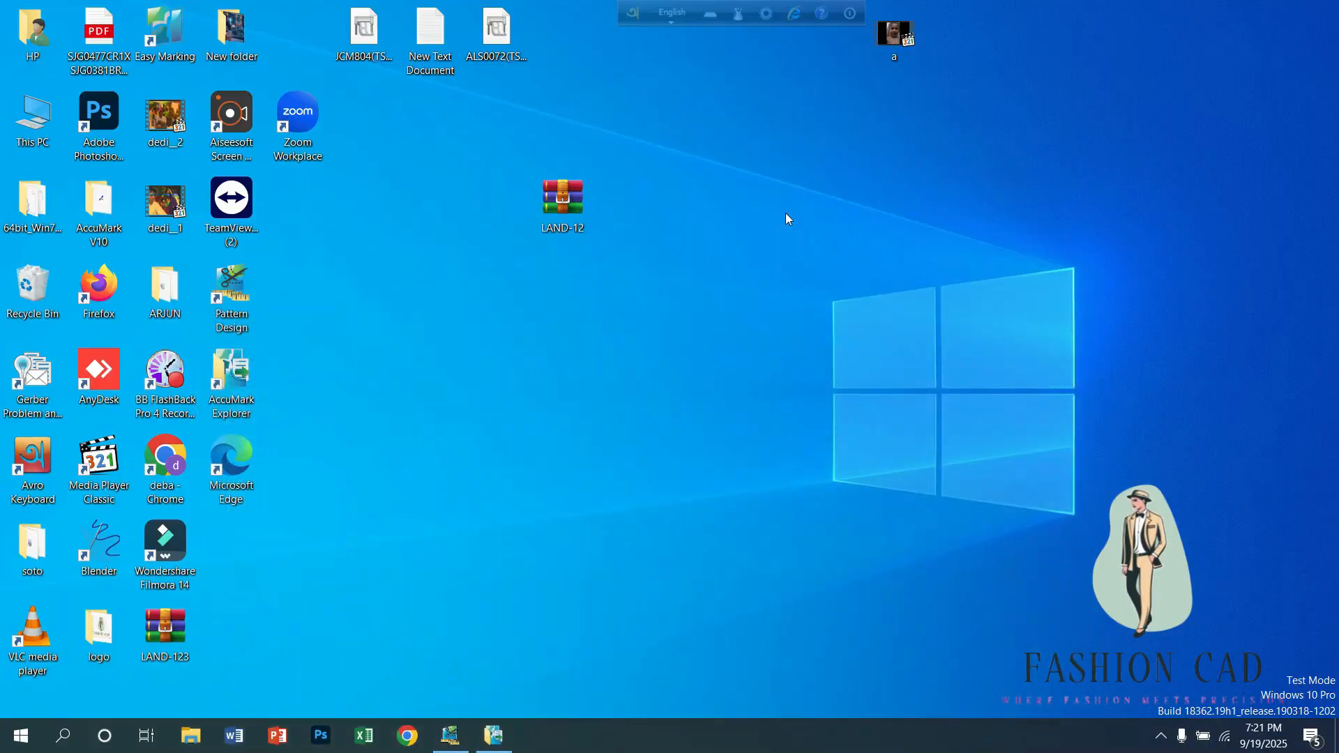
pyautogui.moveTo(166, 631); pyautogui.dragTo(752, 200)
pyautogui.moveTo(558, 212); pyautogui.dragTo(541, 177)
pyautogui.moveTo(766, 203); pyautogui.dragTo(703, 169)
pyautogui.moveTo(572, 212); pyautogui.dragTo(578, 193)
pyautogui.moveTo(694, 198); pyautogui.dragTo(700, 188)
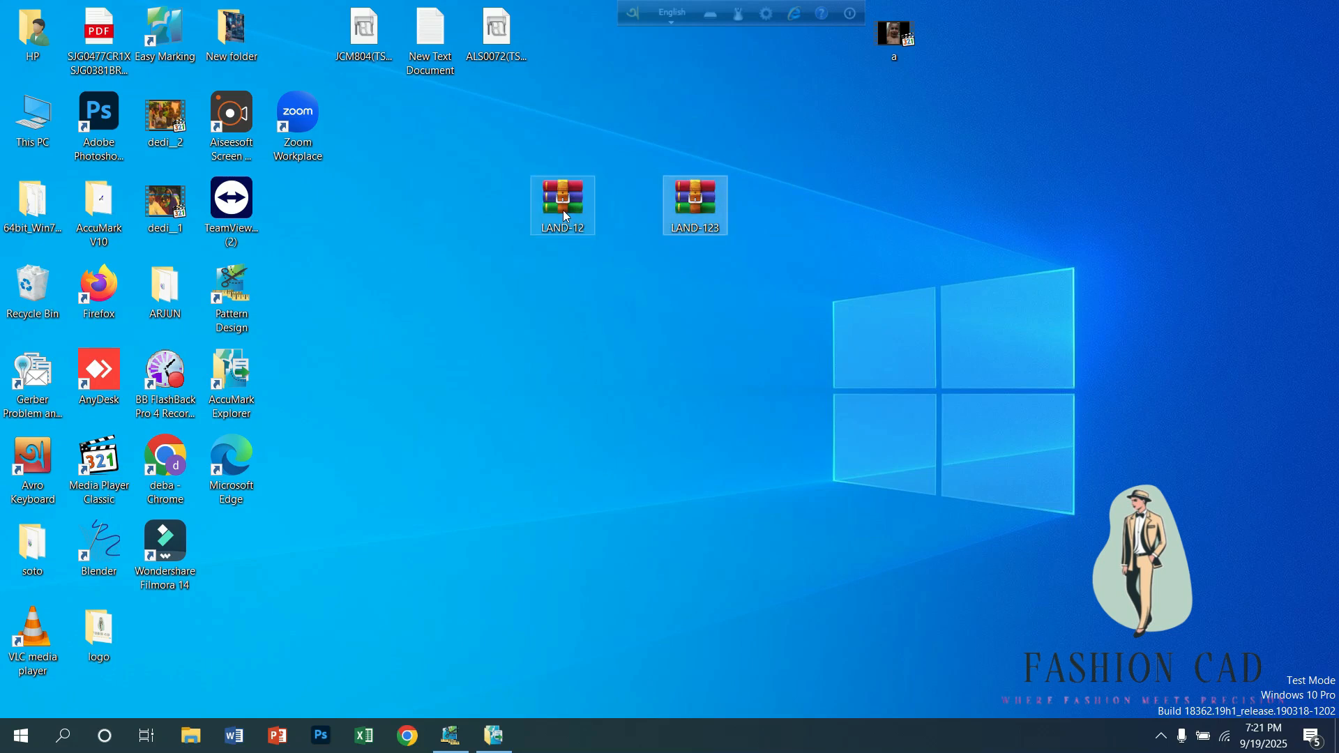
pyautogui.click(562, 209)
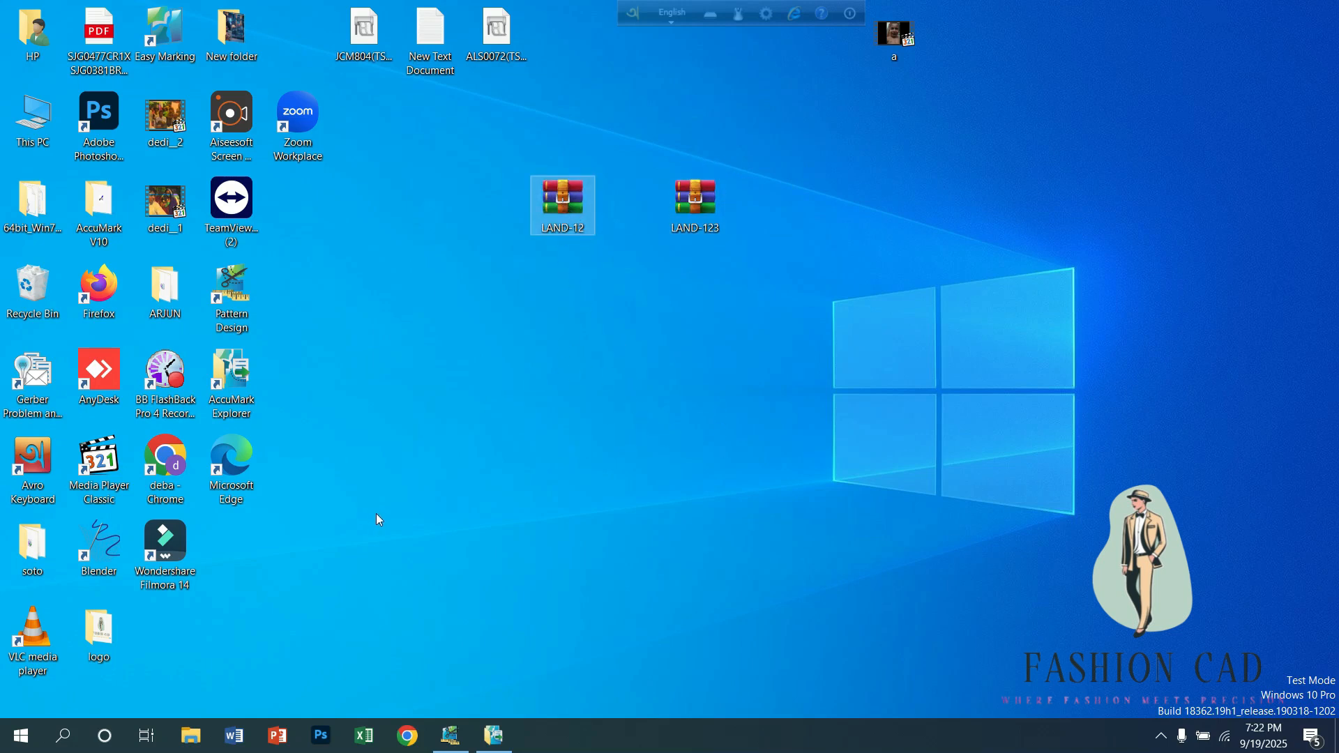
pyautogui.click(448, 740)
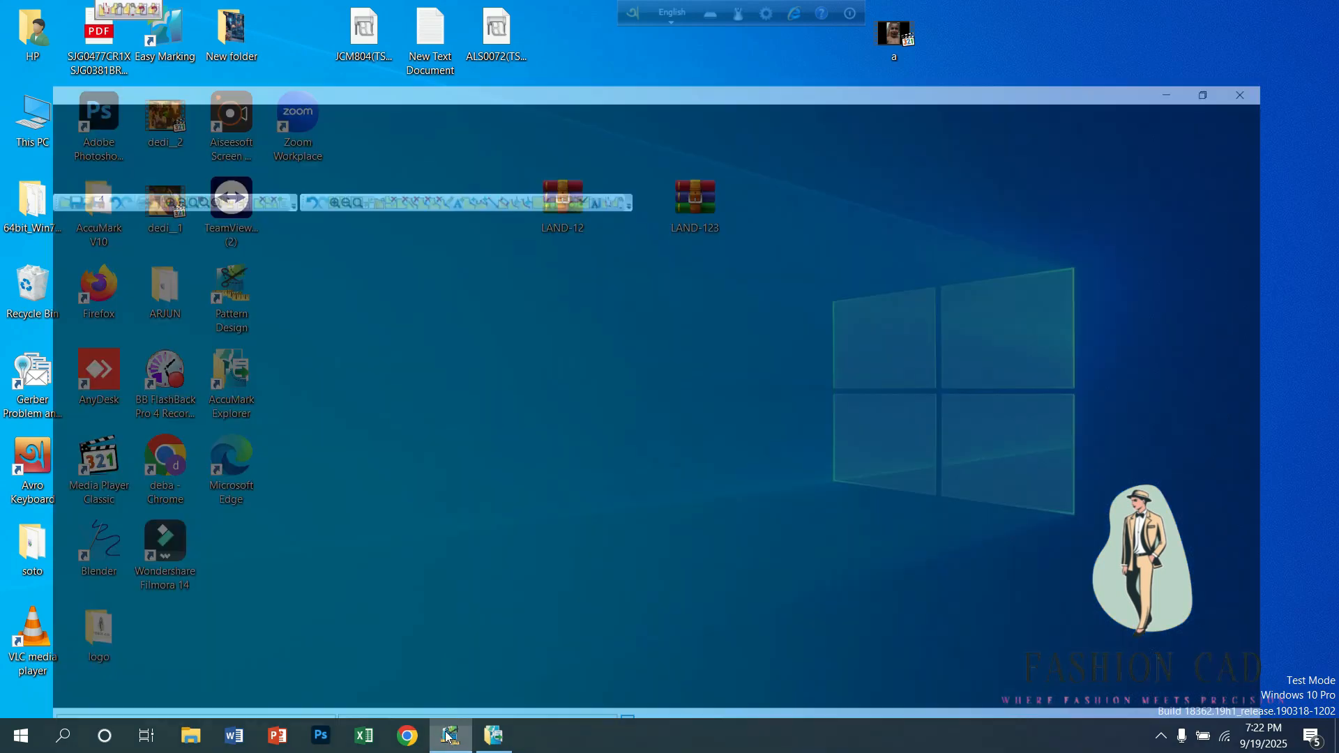
pyautogui.rightClick(474, 379)
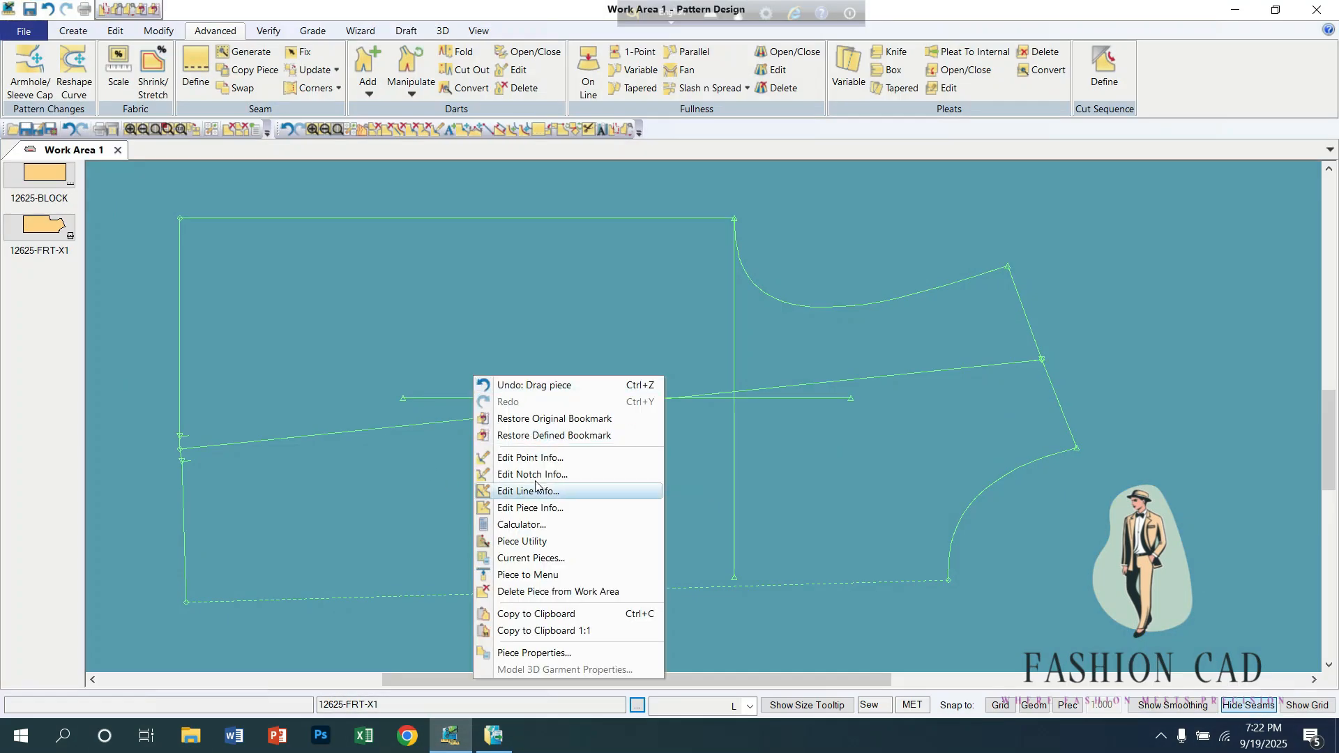
pyautogui.click(524, 575)
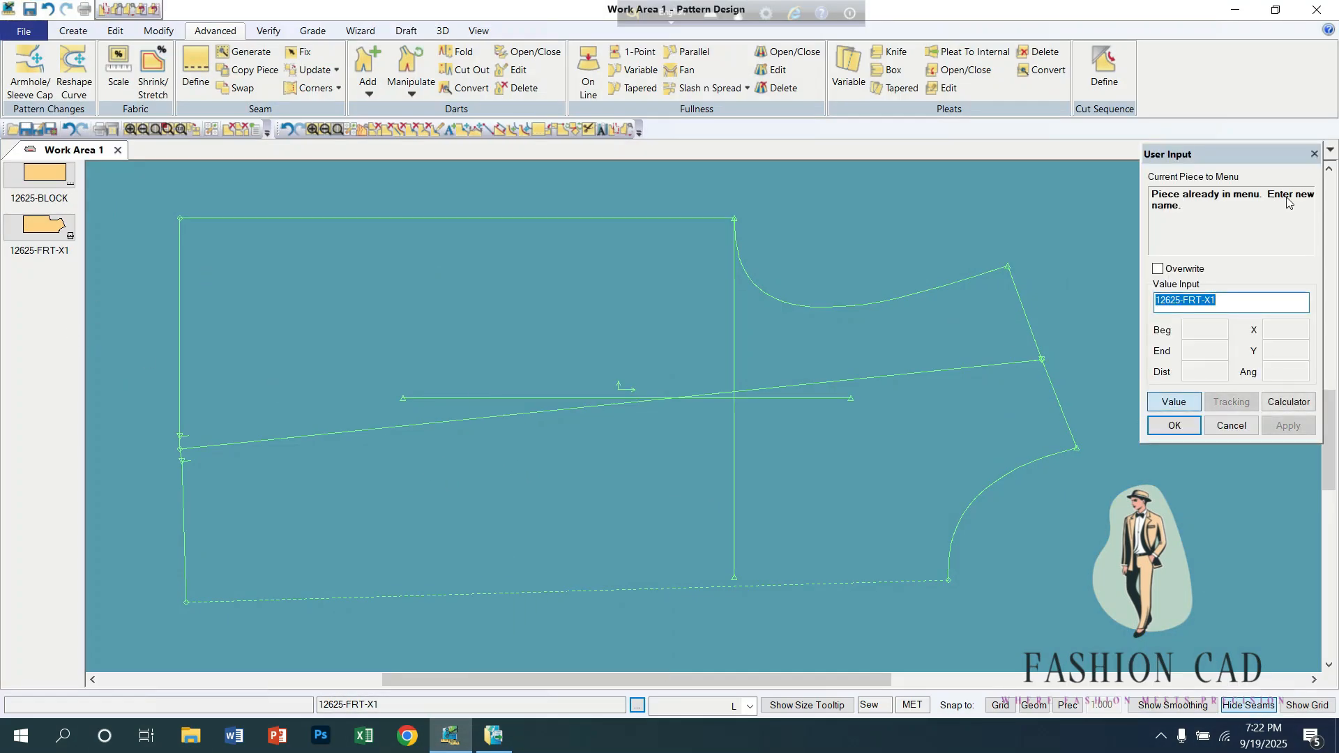
pyautogui.click(1314, 153)
pyautogui.rightClick(585, 314)
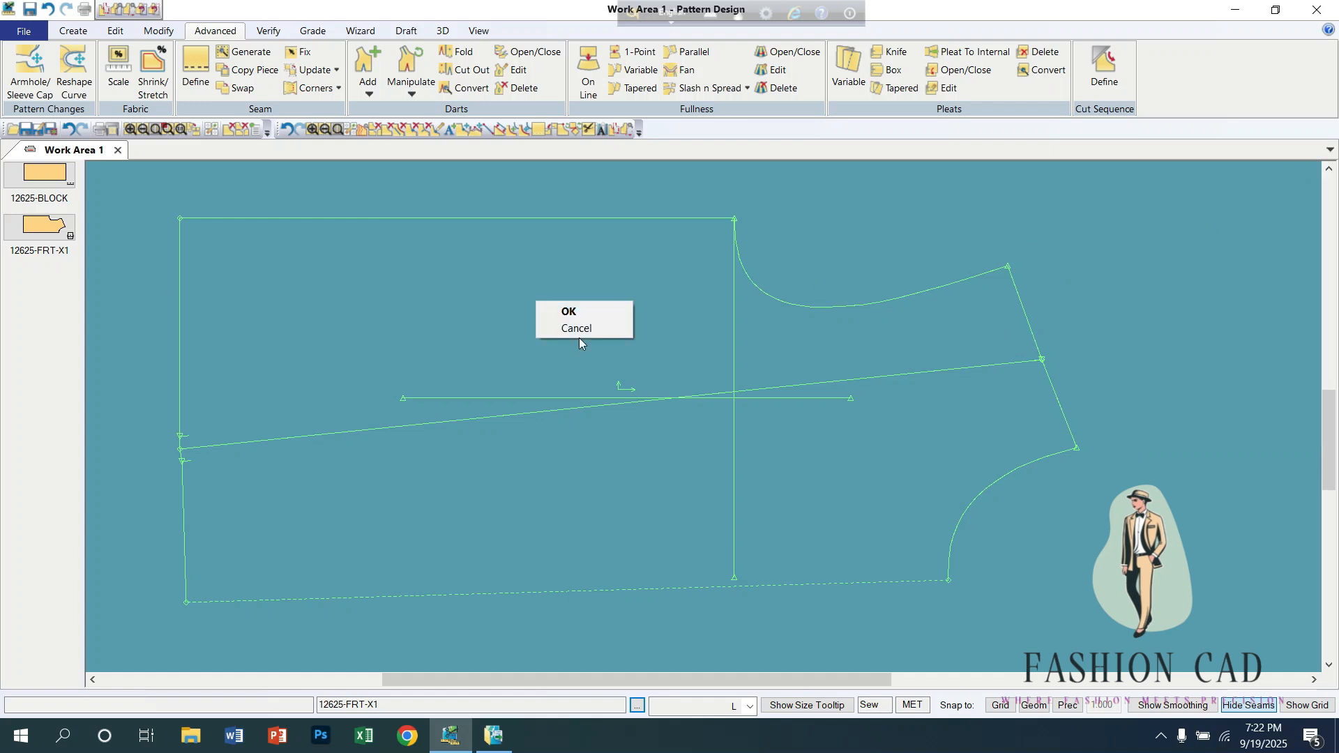
pyautogui.click(575, 327)
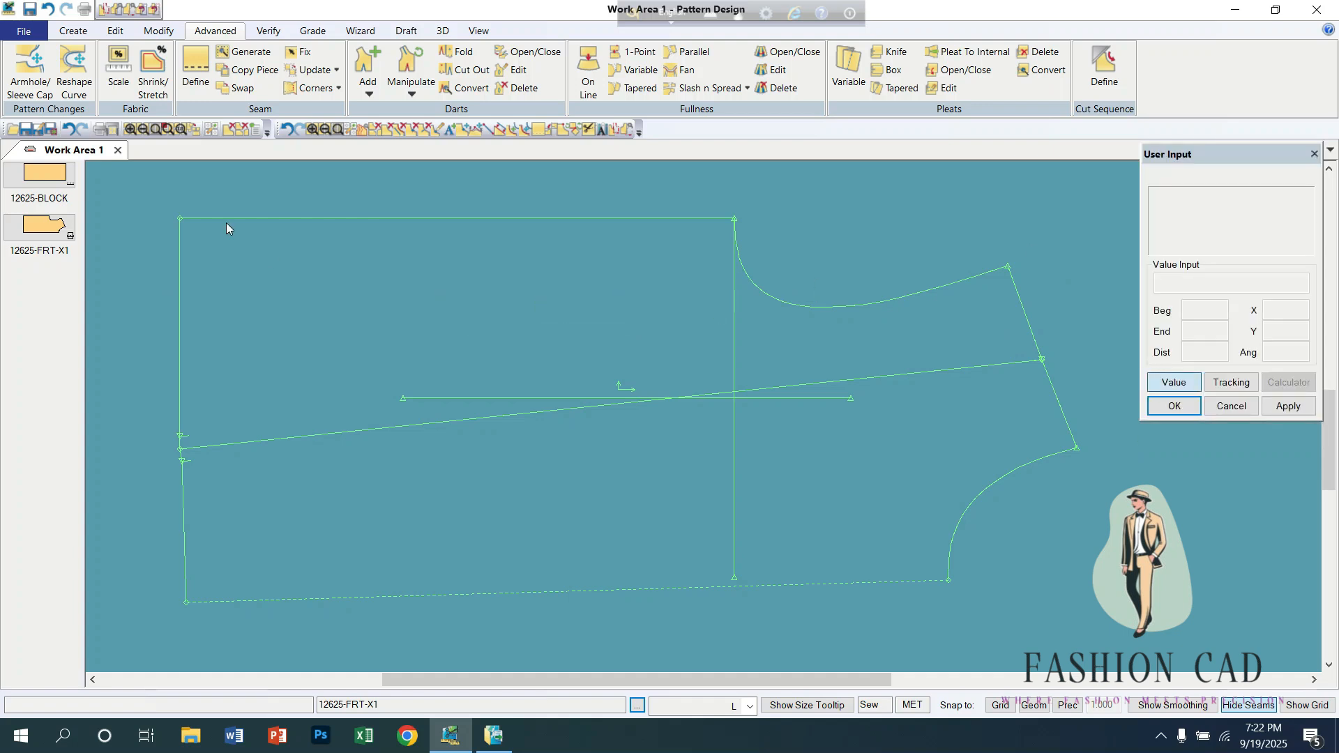
# Step: Create a new work area and set the file type for opening pieces to ZIP files (*.zip)
pyautogui.click(24, 31)
pyautogui.click(42, 56)
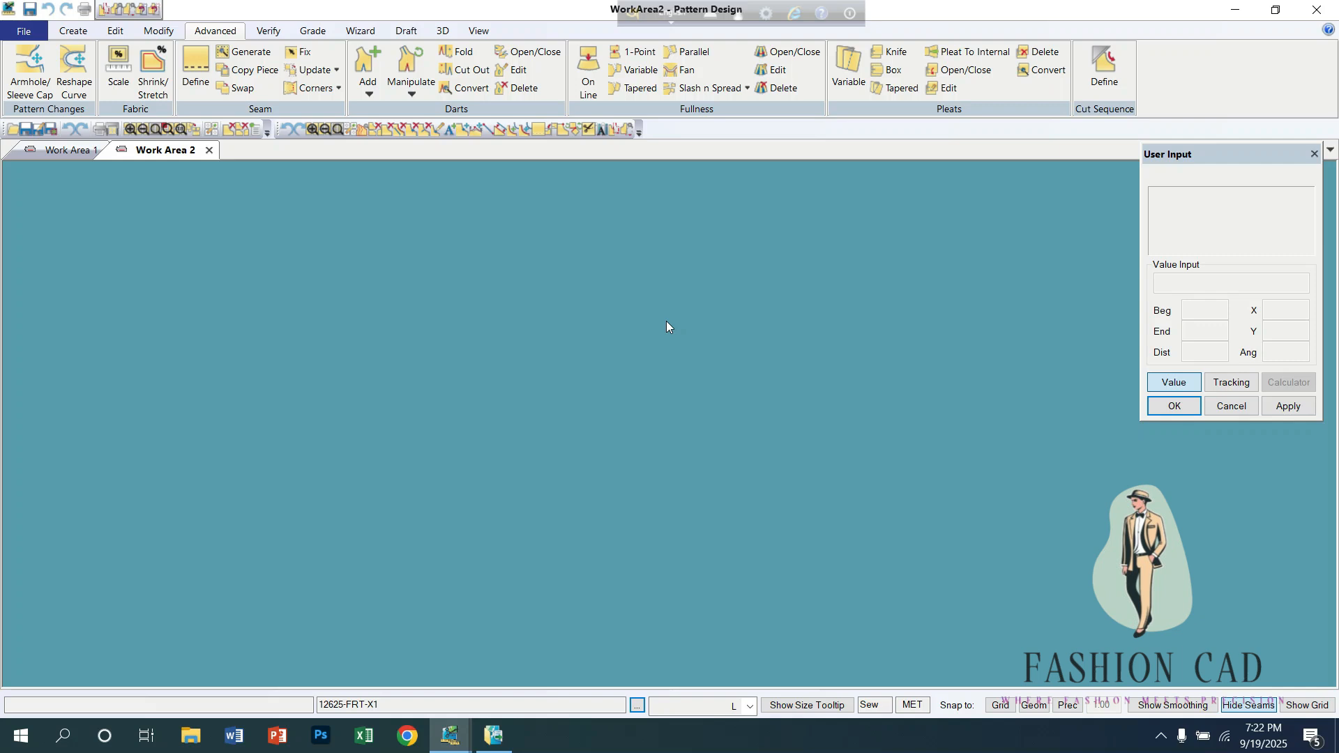
pyautogui.click(23, 32)
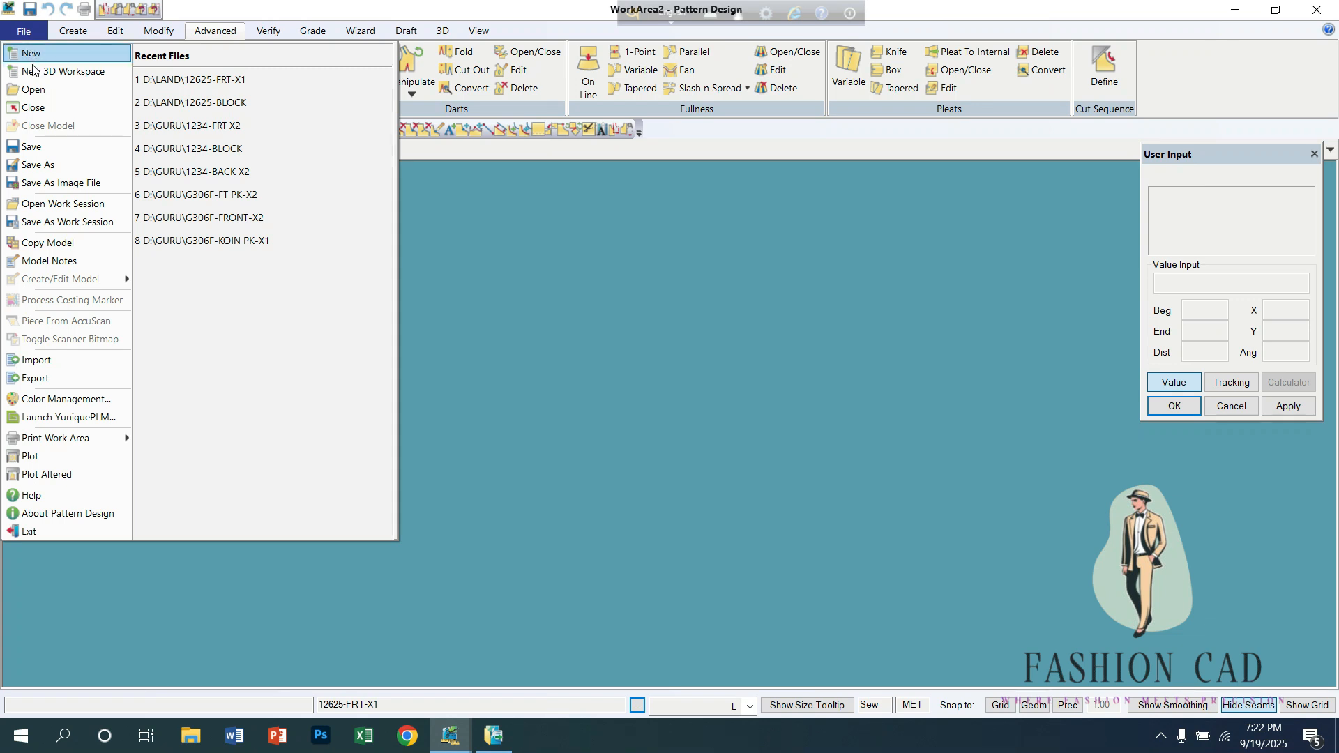
pyautogui.click(33, 90)
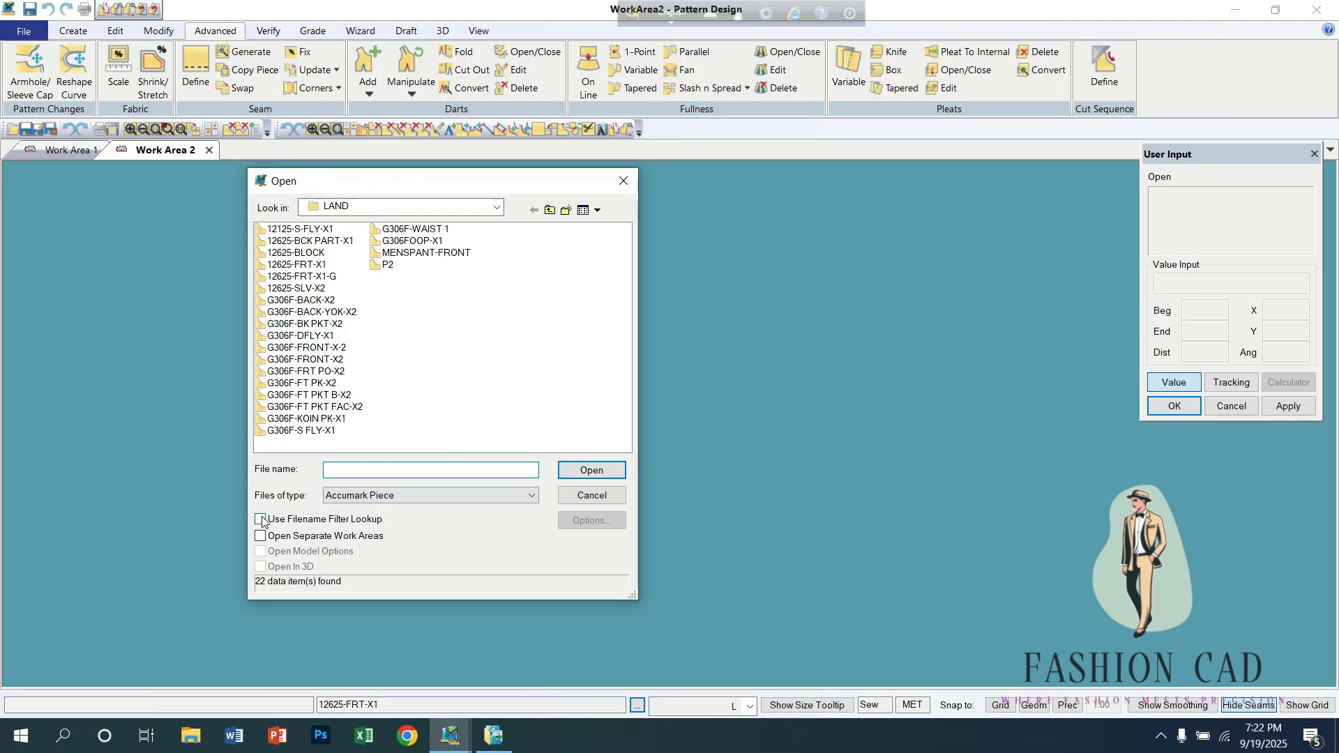
pyautogui.click(535, 495)
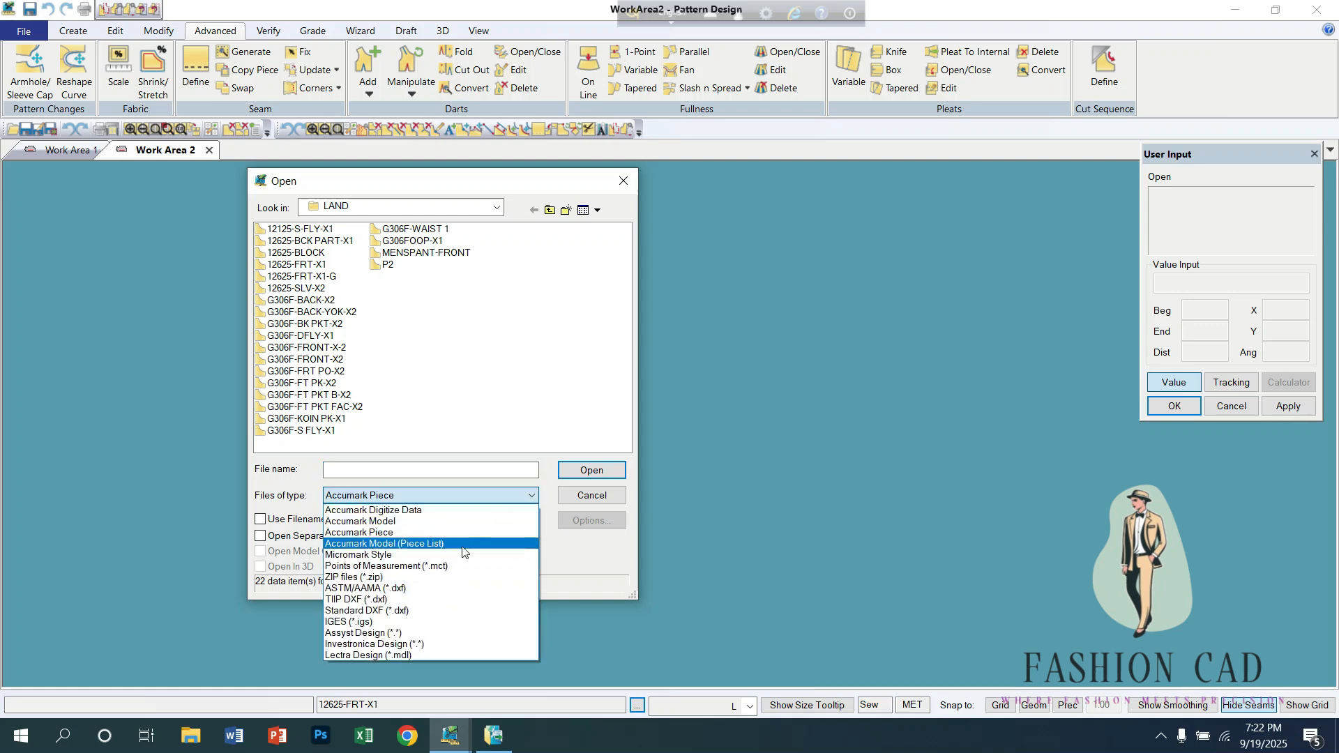
pyautogui.click(339, 577)
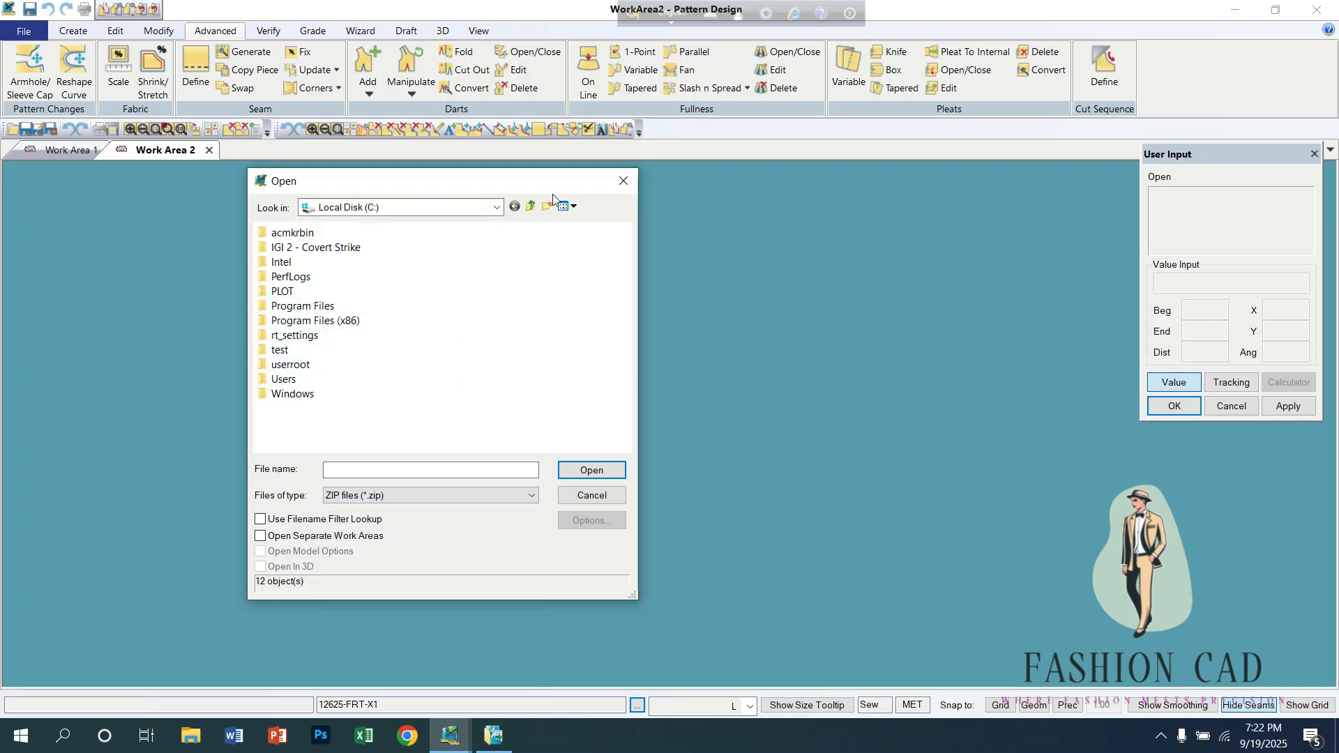
# Step: Open the LAND-12 archive from the desktop and import all six of its pieces into the new work area
pyautogui.click(496, 207)
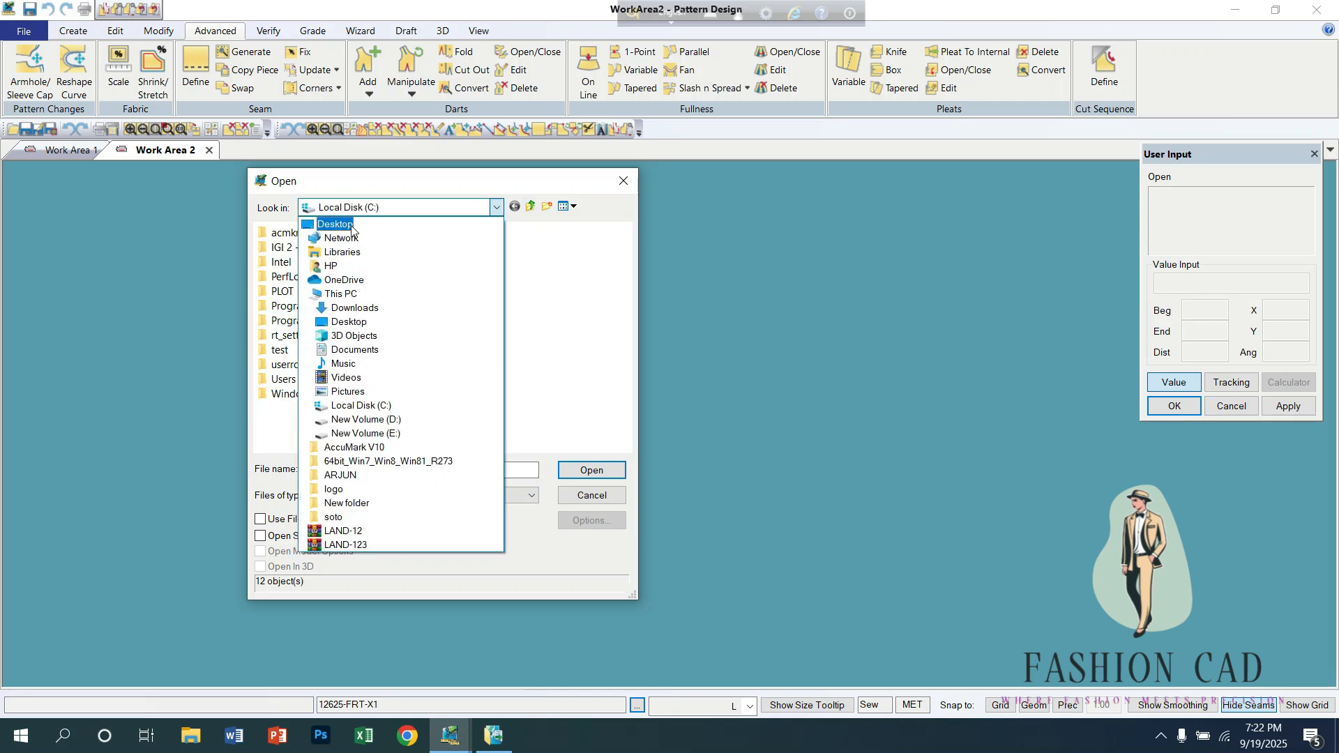
pyautogui.click(352, 229)
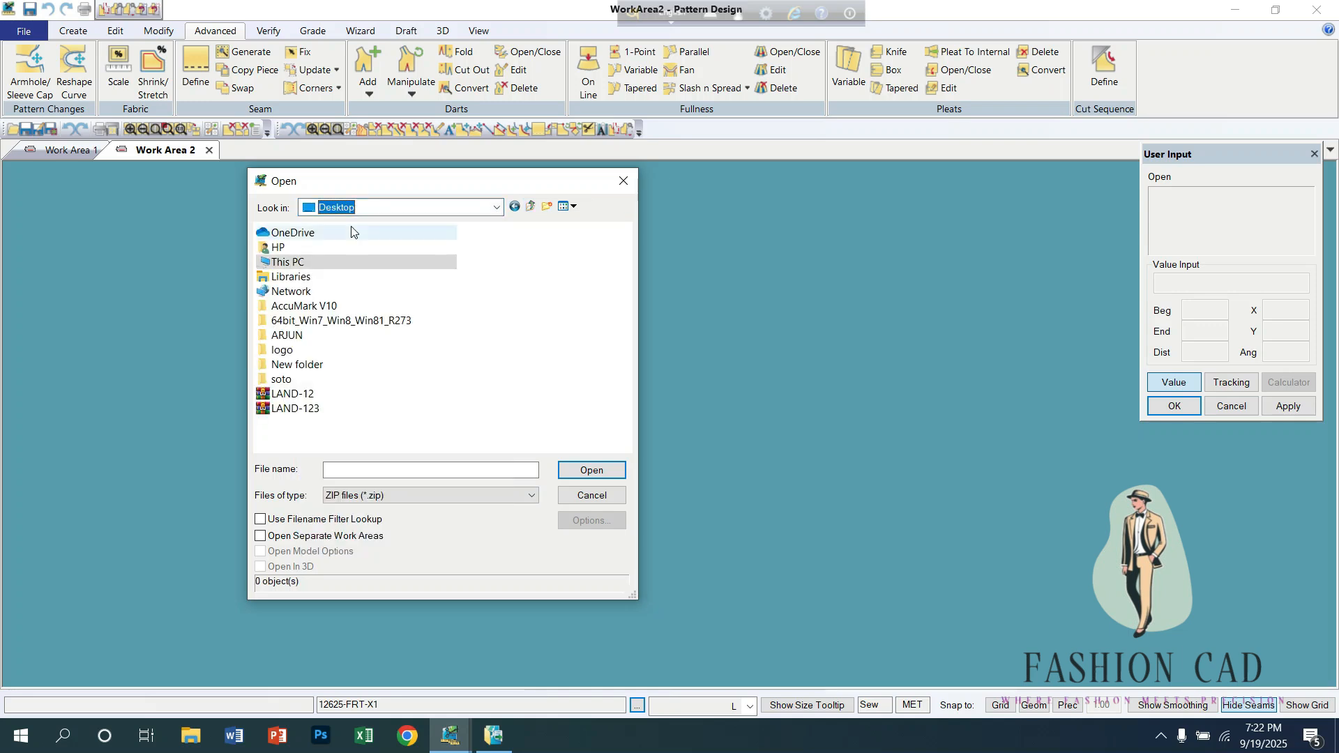
pyautogui.click(297, 396)
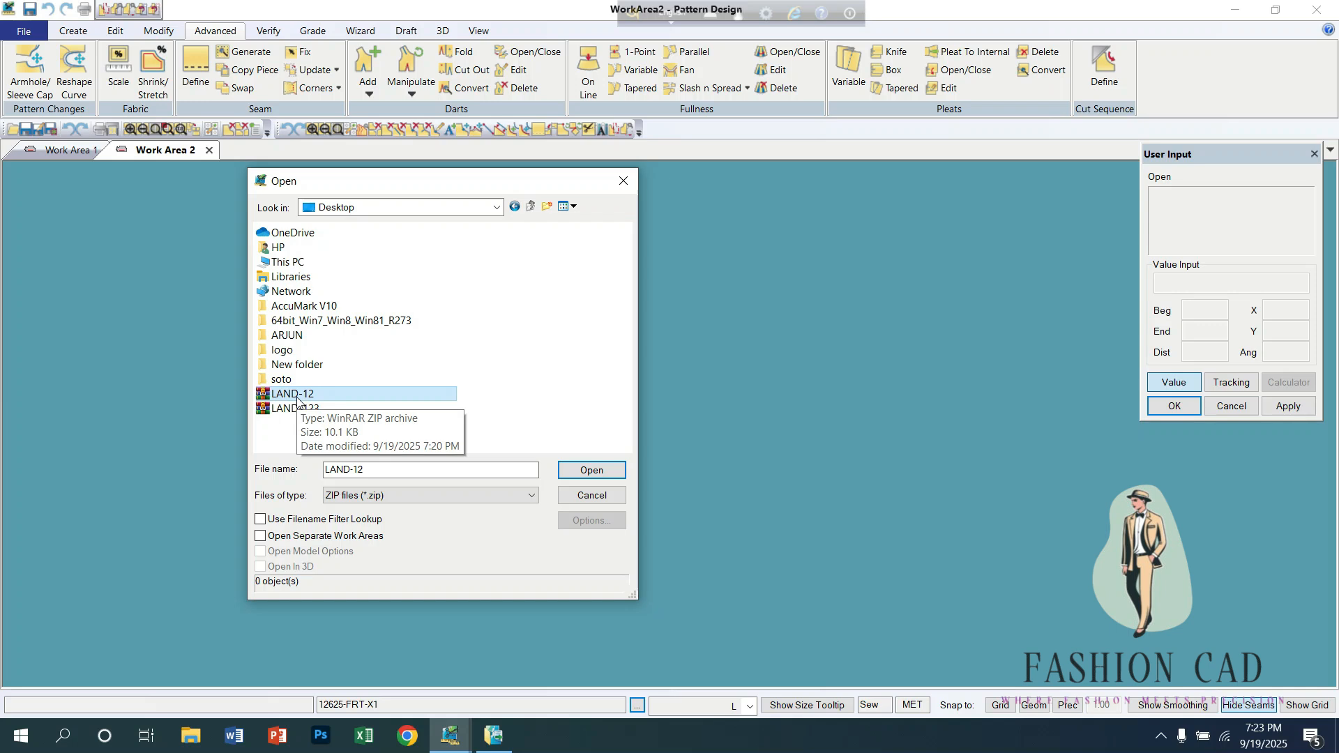
pyautogui.click(599, 473)
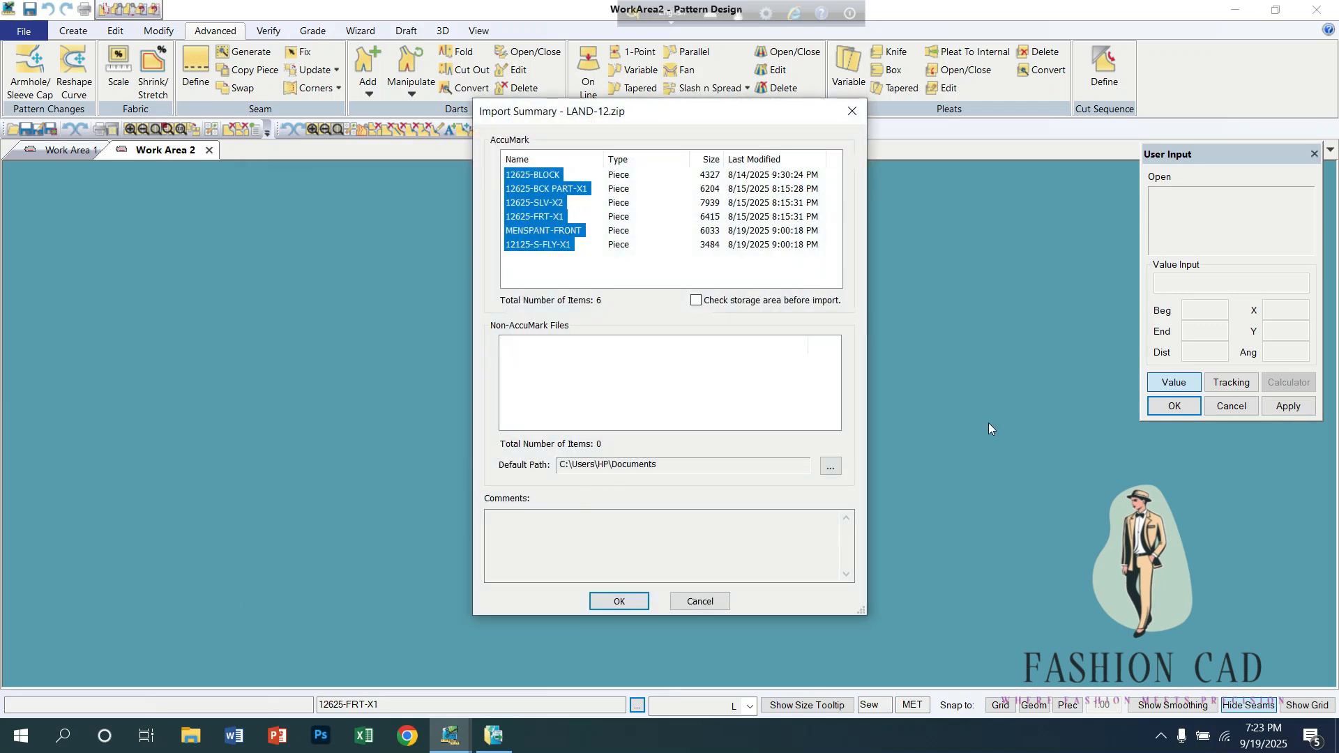
pyautogui.click(621, 605)
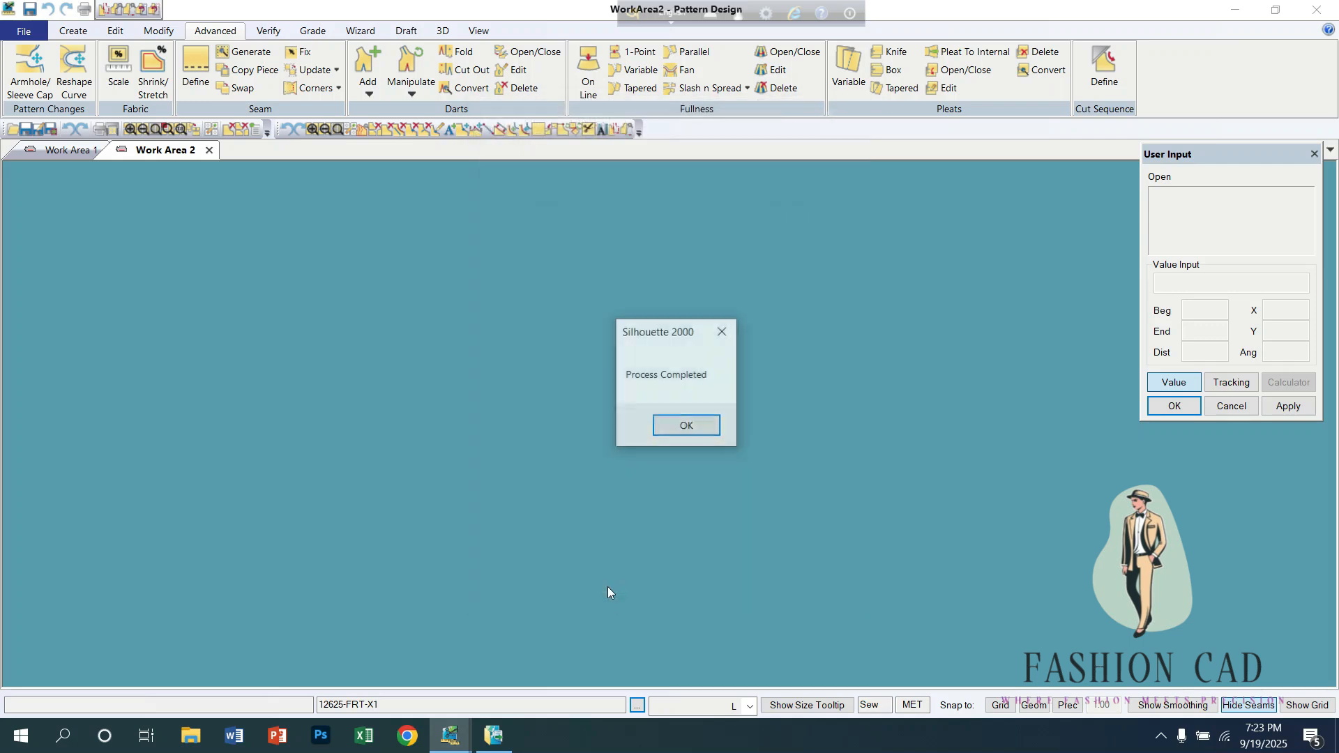
pyautogui.click(680, 428)
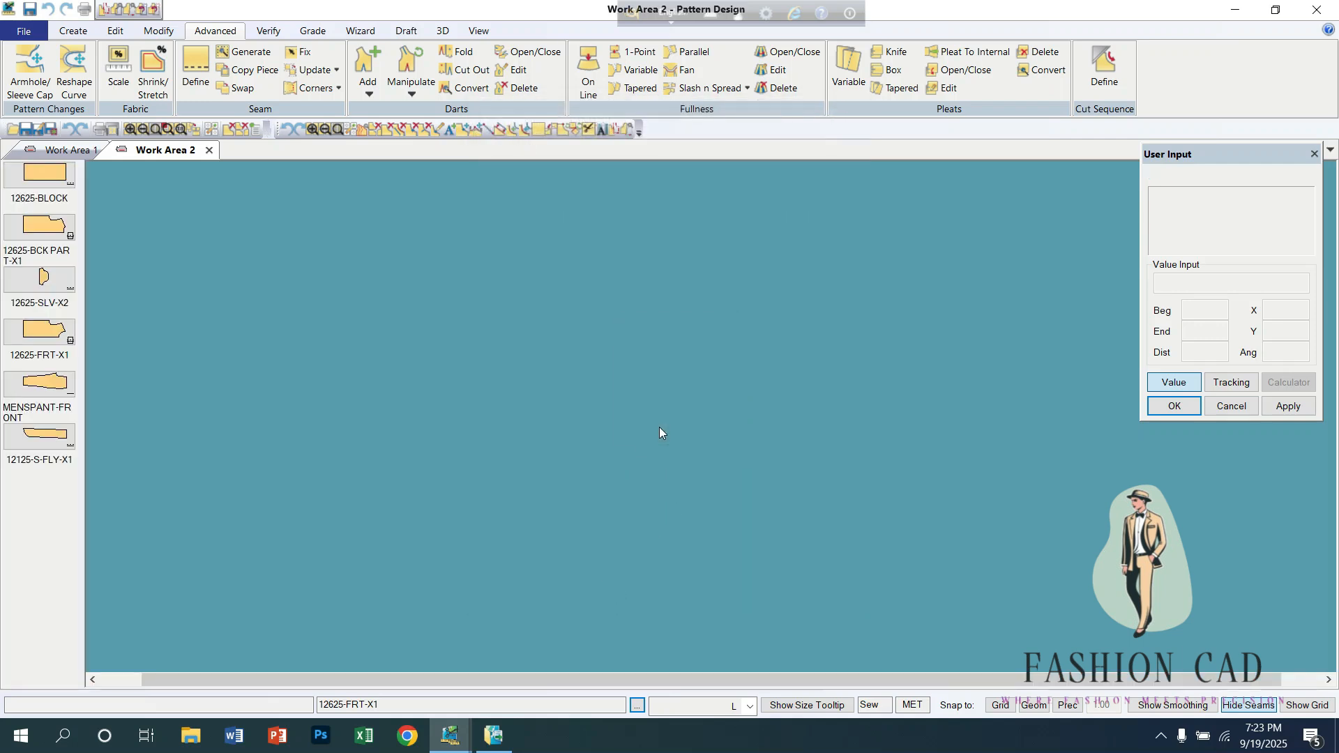
pyautogui.rightClick(43, 219)
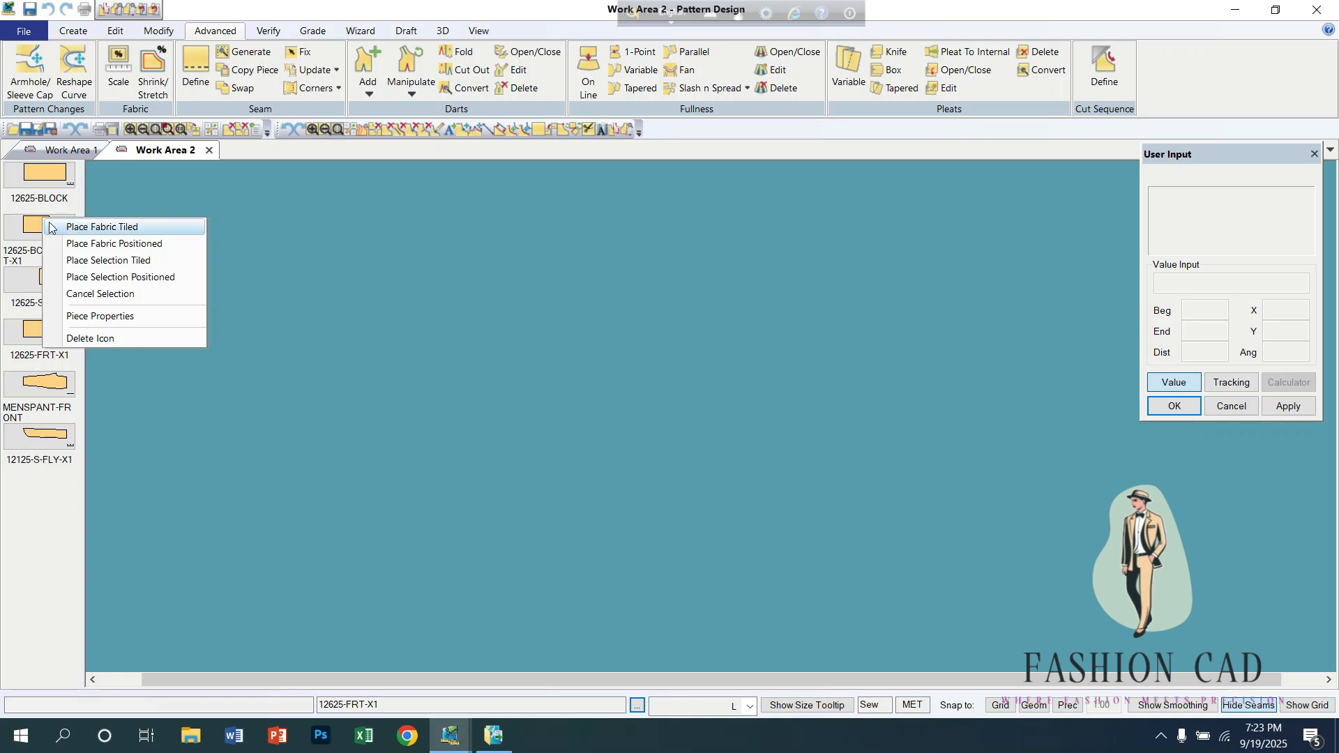
pyautogui.click(76, 228)
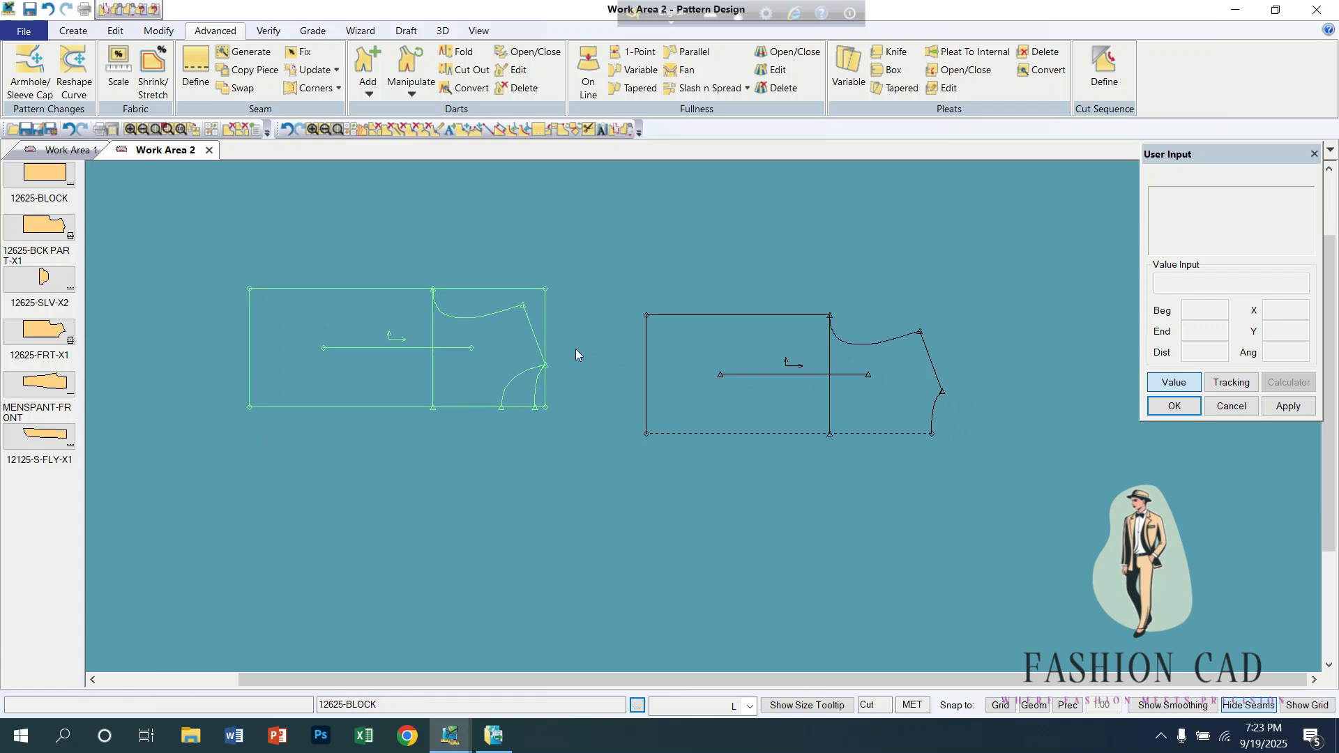
pyautogui.rightClick(461, 354)
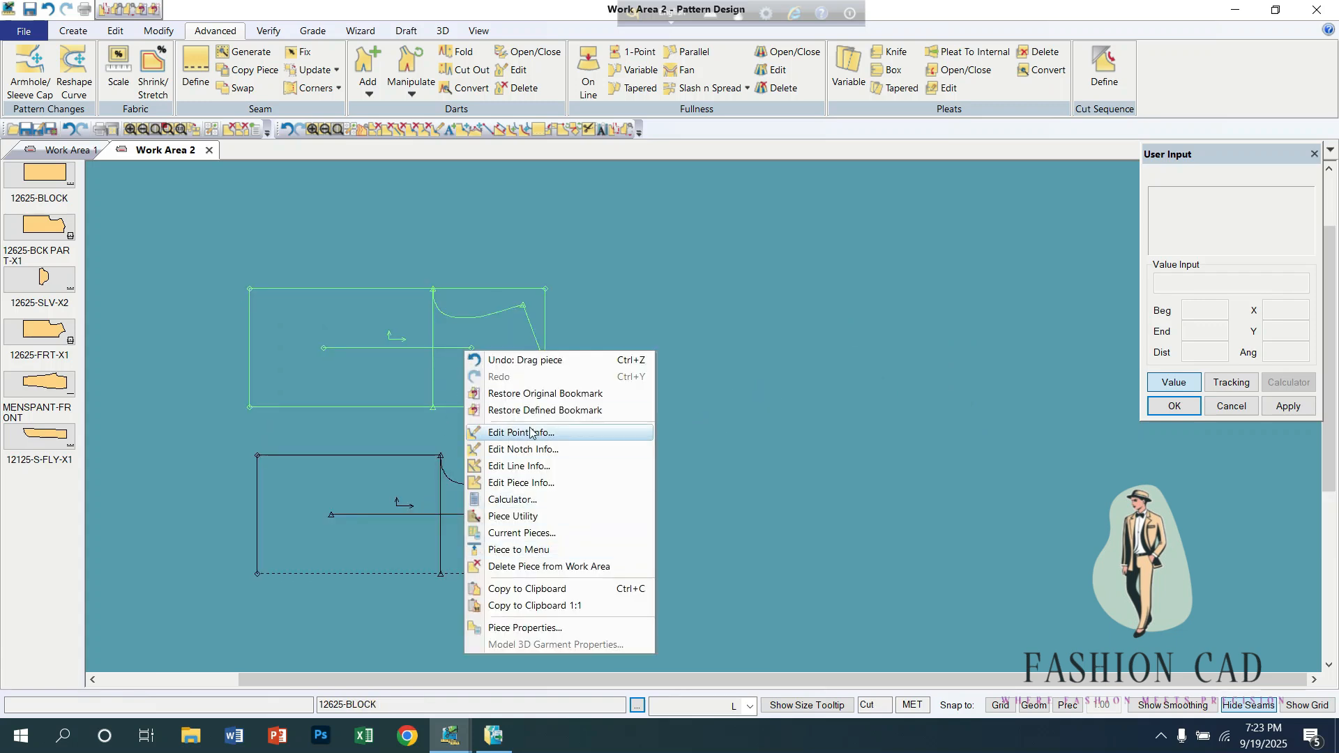
pyautogui.click(361, 132)
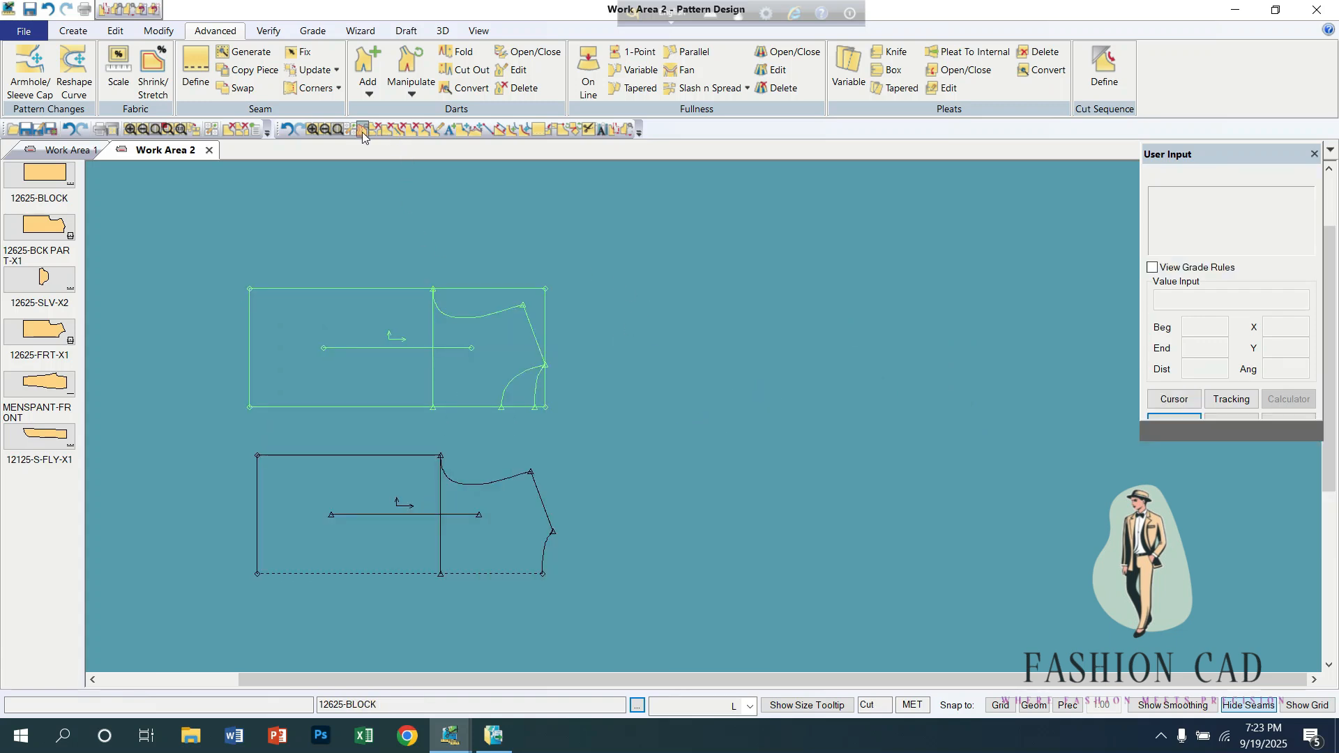
pyautogui.click(374, 133)
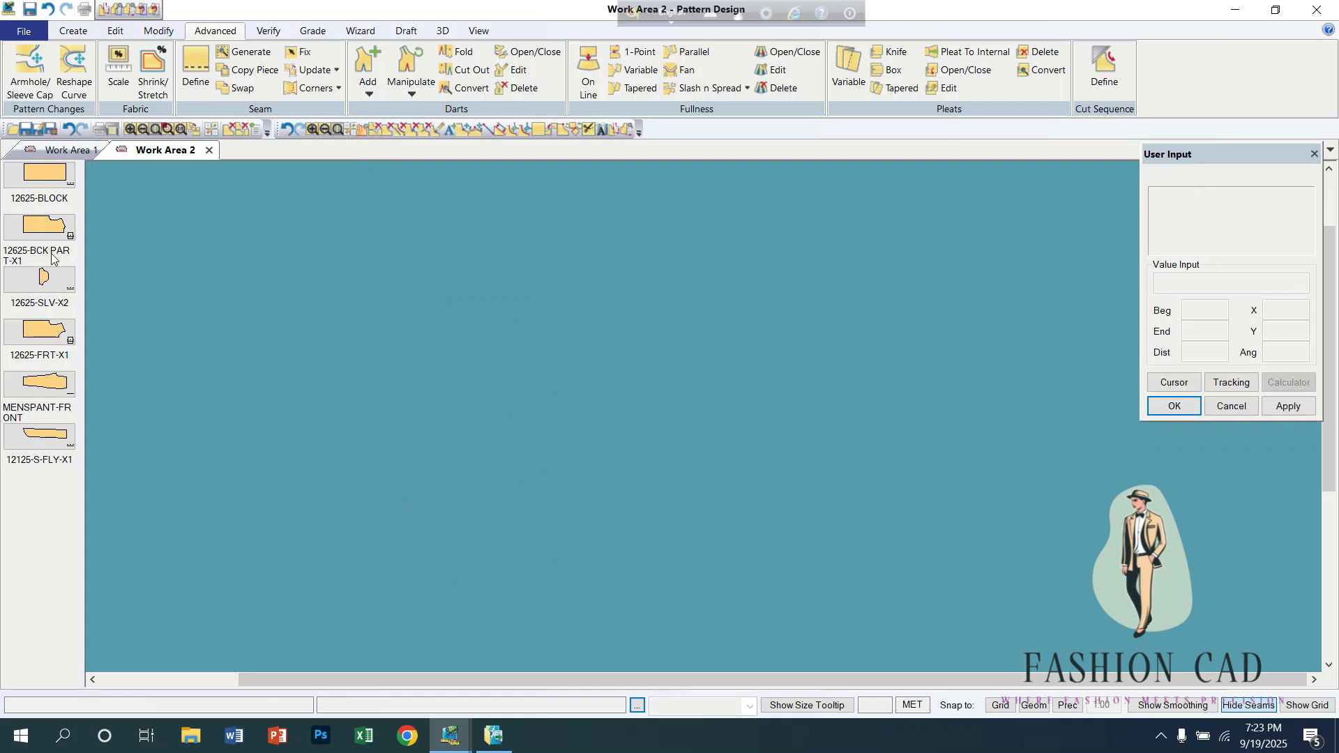
# Step: Place the six imported pieces tiled by fabric in the work area, and delete MENSPANT-FRONT from the work area
pyautogui.rightClick(37, 216)
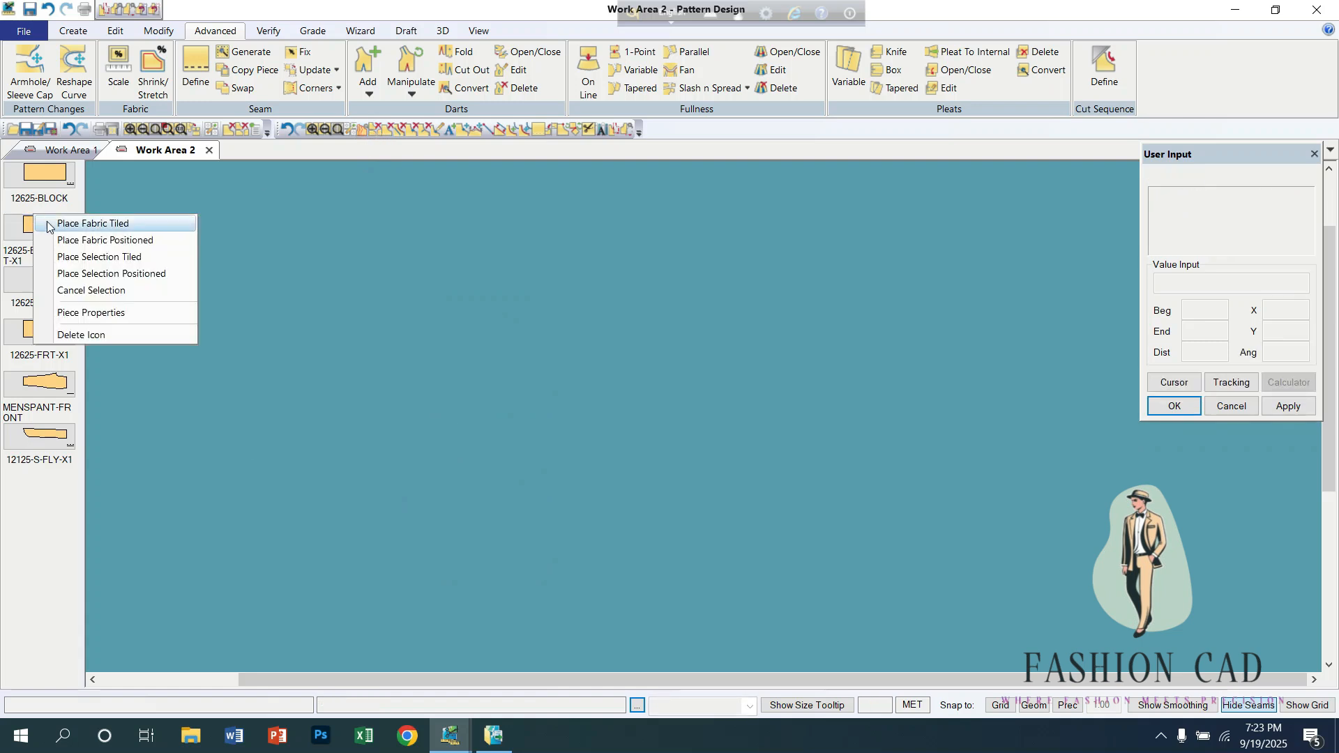
pyautogui.click(97, 224)
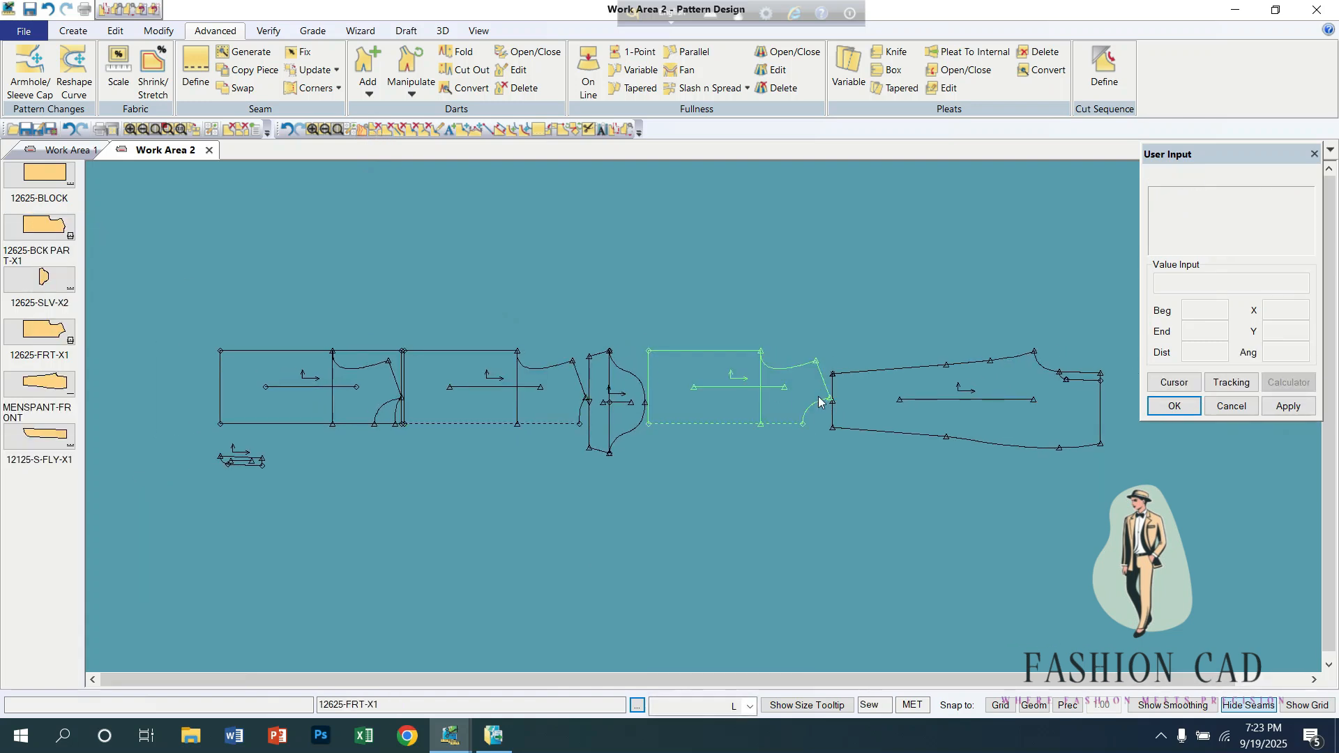
pyautogui.moveTo(1004, 403); pyautogui.dragTo(392, 224)
pyautogui.rightClick(391, 224)
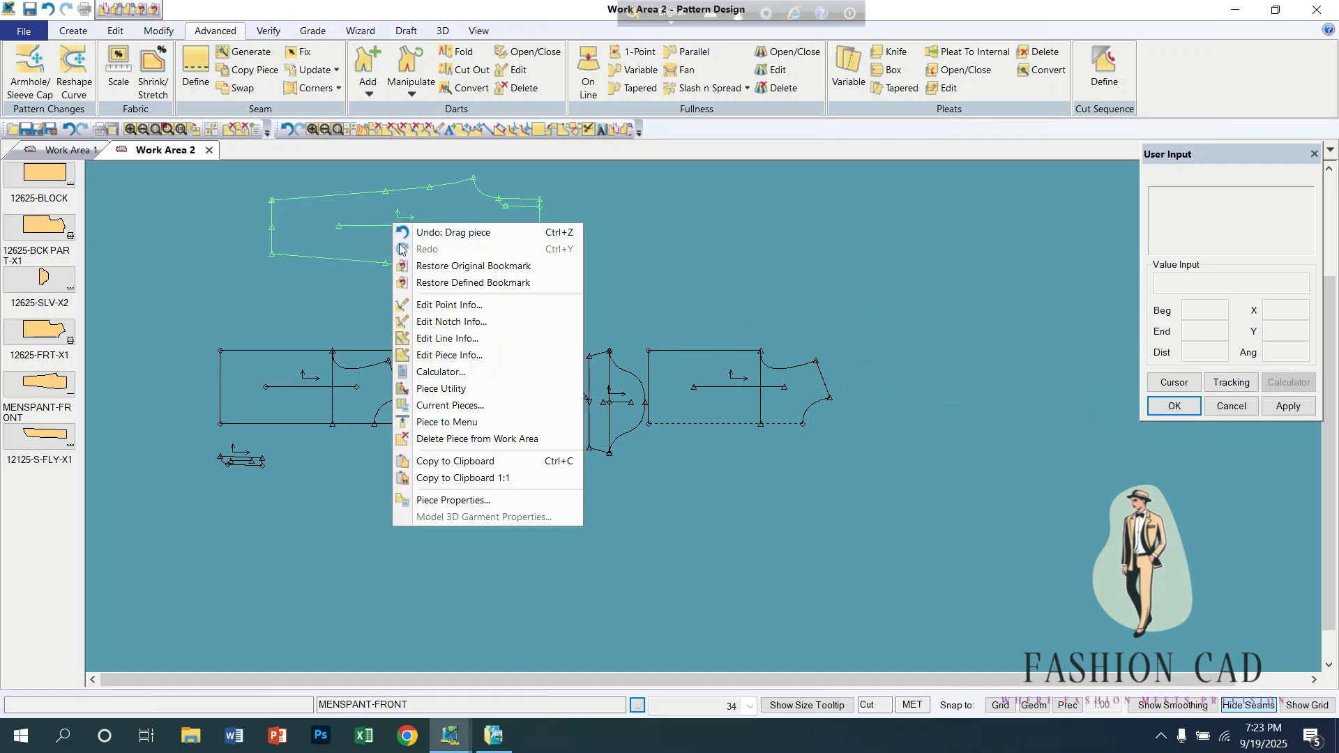
pyautogui.click(460, 439)
# Step: Arrange the remaining pieces compactly, with 12125-S-FLY-X1, the back part and the block stacked, and the sleeve above the front beside them
pyautogui.moveTo(260, 458); pyautogui.dragTo(392, 264)
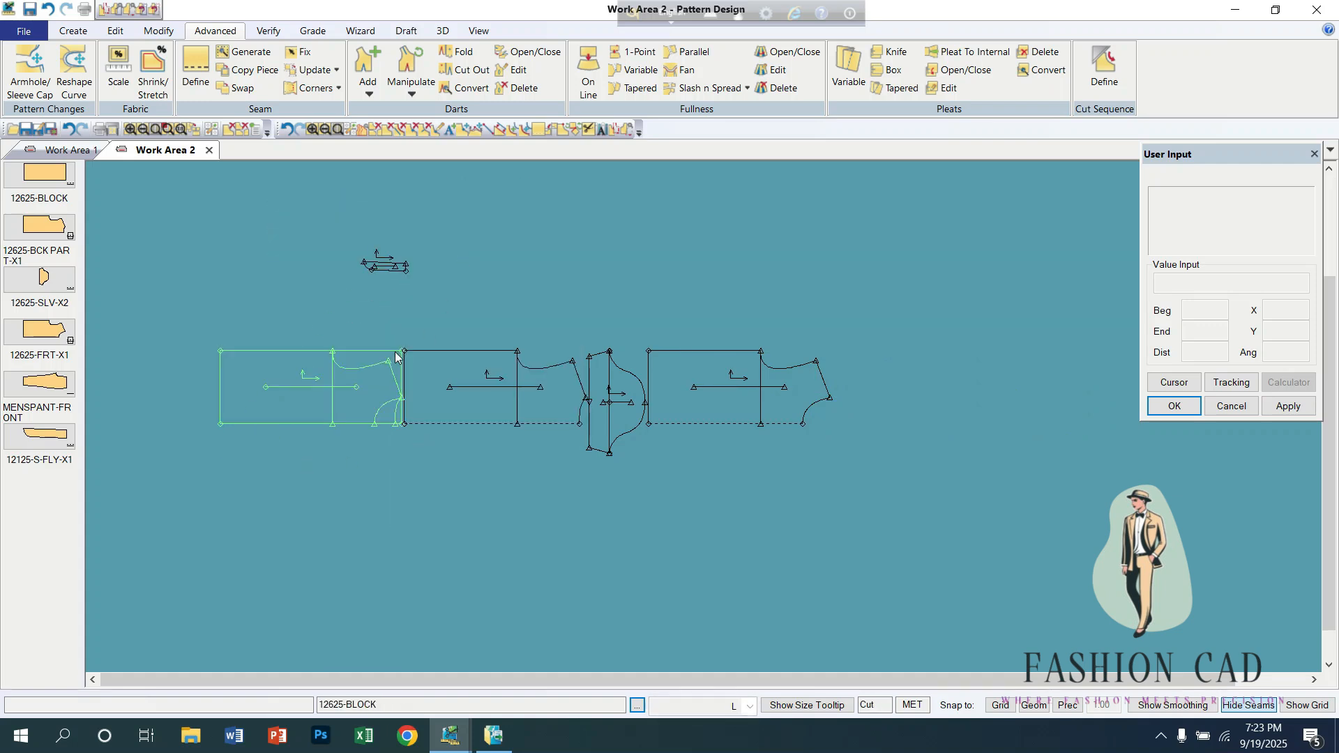
pyautogui.moveTo(332, 375); pyautogui.dragTo(404, 483)
pyautogui.moveTo(463, 378); pyautogui.dragTo(385, 375)
pyautogui.moveTo(626, 417); pyautogui.dragTo(550, 360)
pyautogui.moveTo(688, 388); pyautogui.dragTo(546, 468)
pyautogui.moveTo(533, 383); pyautogui.dragTo(563, 389)
pyautogui.moveTo(418, 382); pyautogui.dragTo(392, 376)
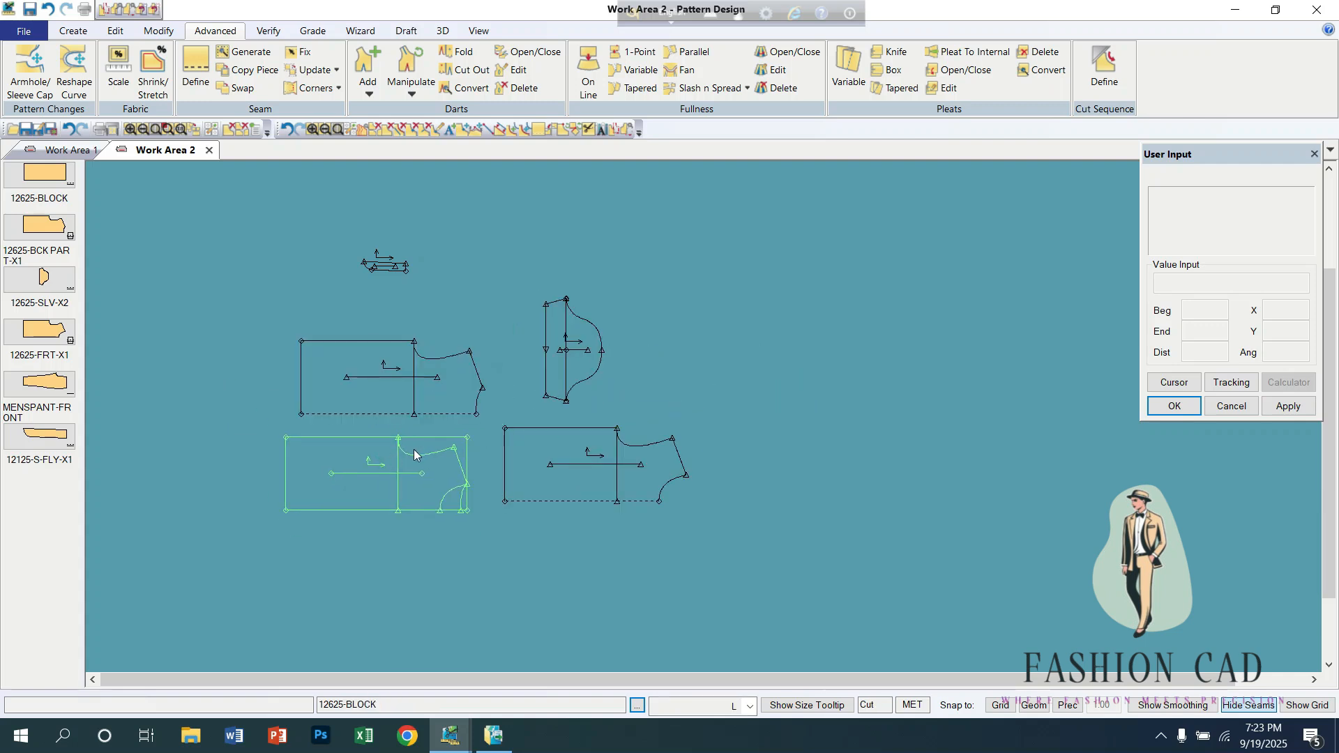